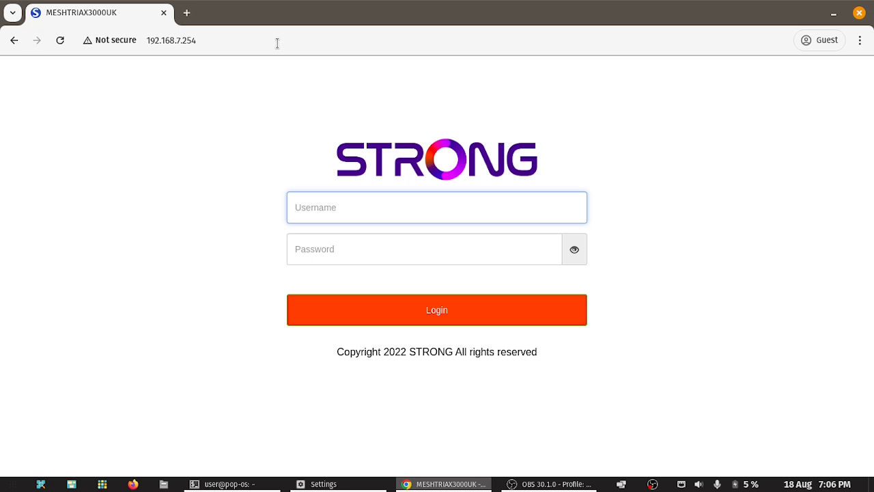
# Step: Log in to the router with the administrator username and password
pyautogui.write('admin')
pyautogui.press('Tab')
pyautogui.write('admin')
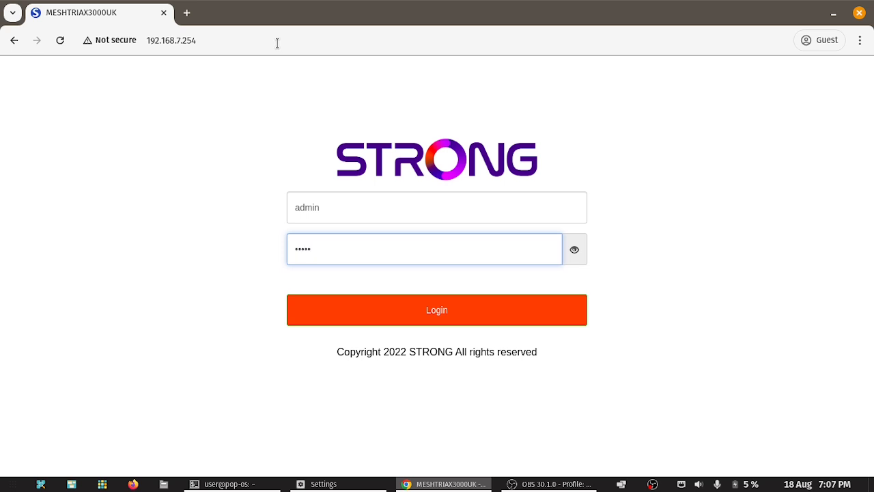
pyautogui.click(442, 311)
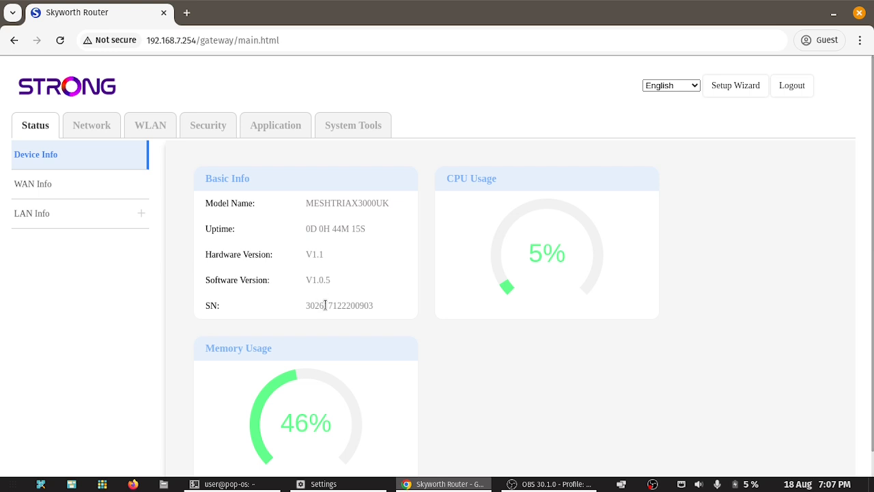
# Step: Scroll through the Device Info status, then switch to the WAN Info status page
pyautogui.scroll(-1, 334, 304)
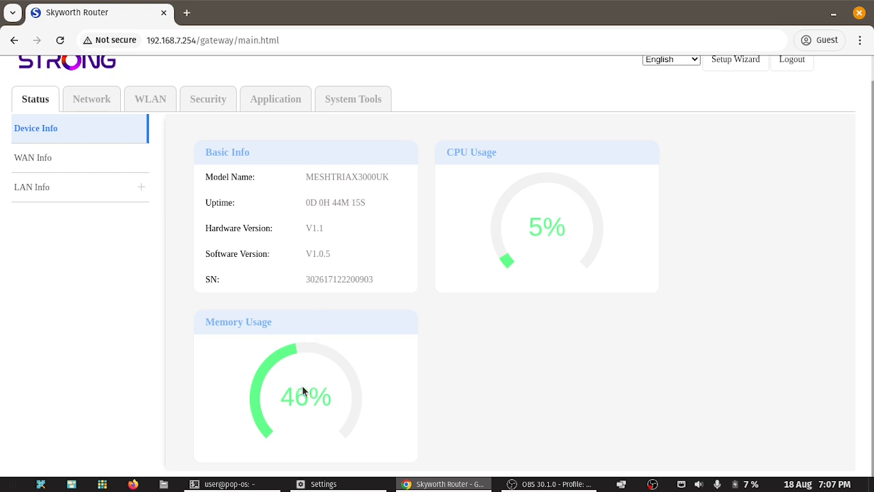
pyautogui.scroll(1, 313, 386)
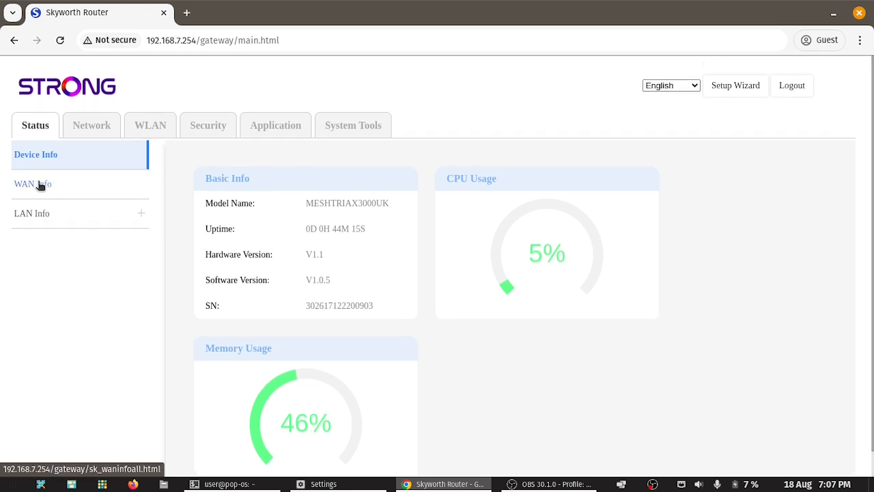
pyautogui.click(40, 188)
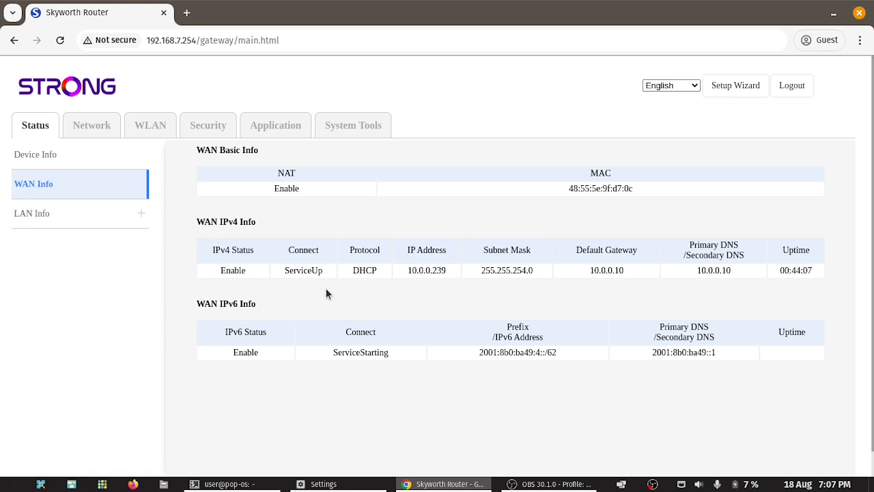
pyautogui.click(49, 214)
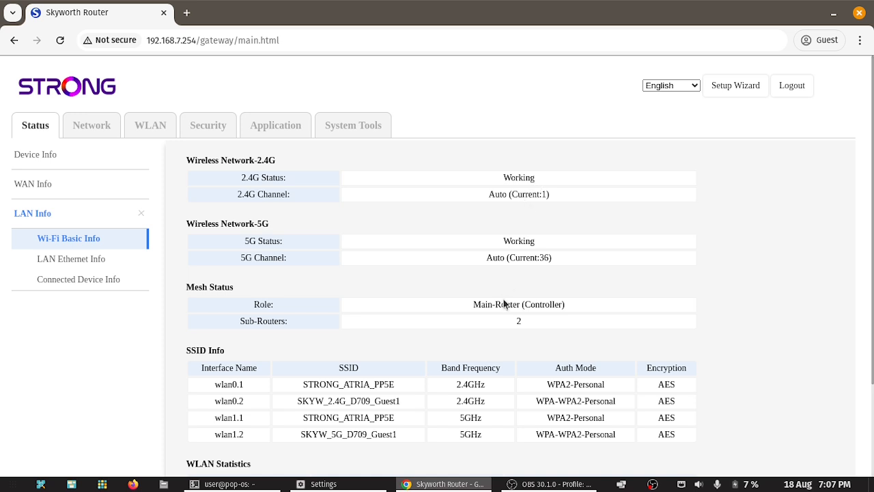
pyautogui.scroll(-2, 503, 299)
pyautogui.scroll(-1, 502, 304)
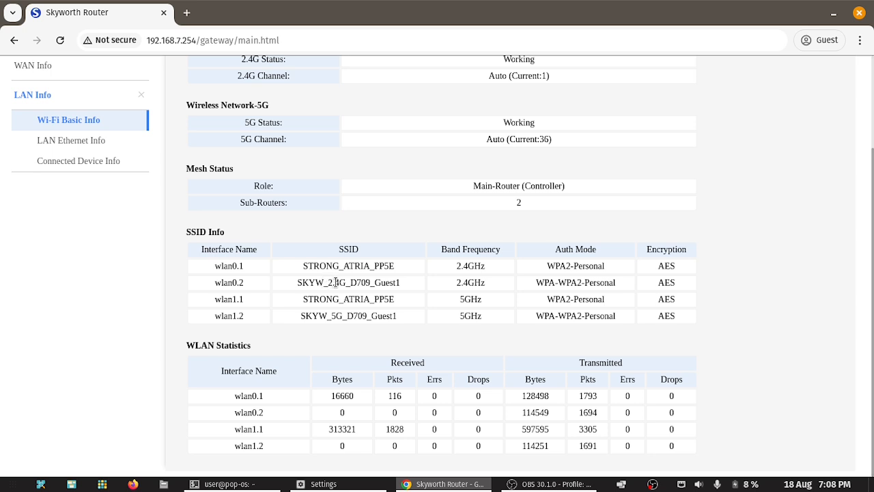
pyautogui.scroll(3, 336, 282)
pyautogui.click(108, 259)
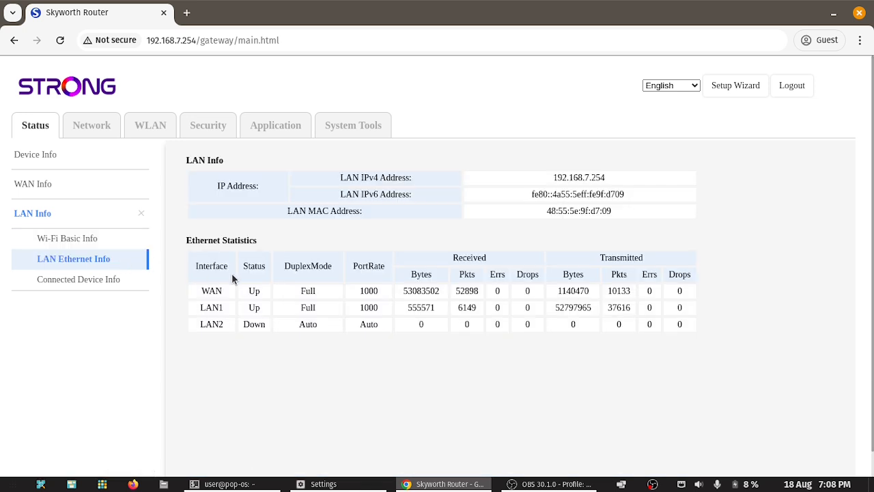
pyautogui.doubleClick(368, 291)
pyautogui.doubleClick(369, 307)
pyautogui.click(91, 282)
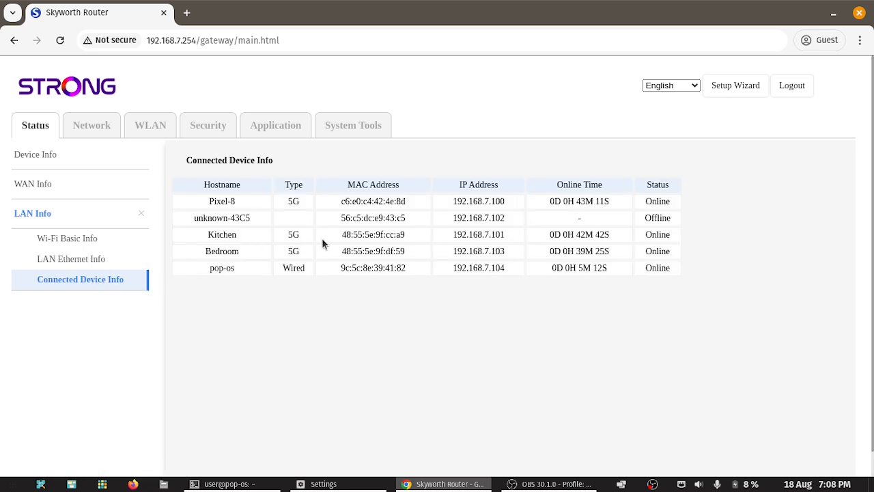
pyautogui.moveTo(218, 234); pyautogui.dragTo(660, 268)
pyautogui.click(403, 231)
pyautogui.moveTo(217, 202); pyautogui.dragTo(388, 203)
pyautogui.moveTo(213, 217); pyautogui.dragTo(667, 219)
pyautogui.click(666, 218)
pyautogui.doubleClick(664, 217)
pyautogui.moveTo(219, 268); pyautogui.dragTo(659, 270)
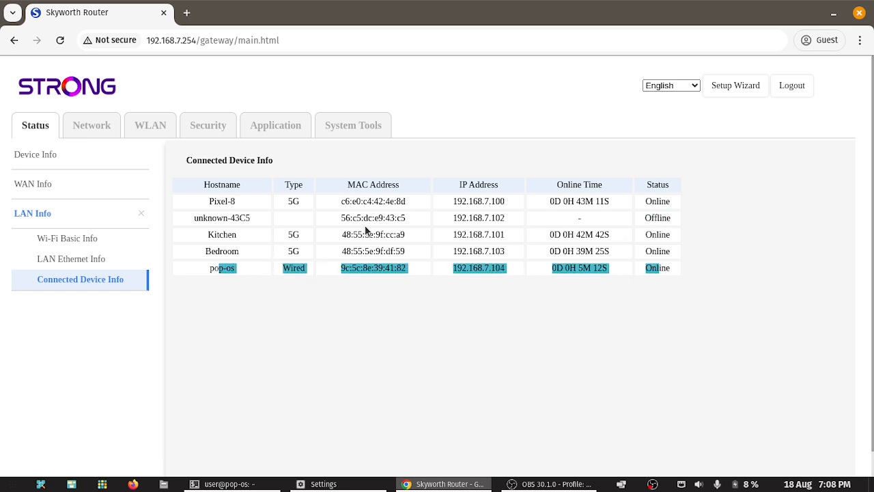
pyautogui.moveTo(217, 218); pyautogui.dragTo(648, 218)
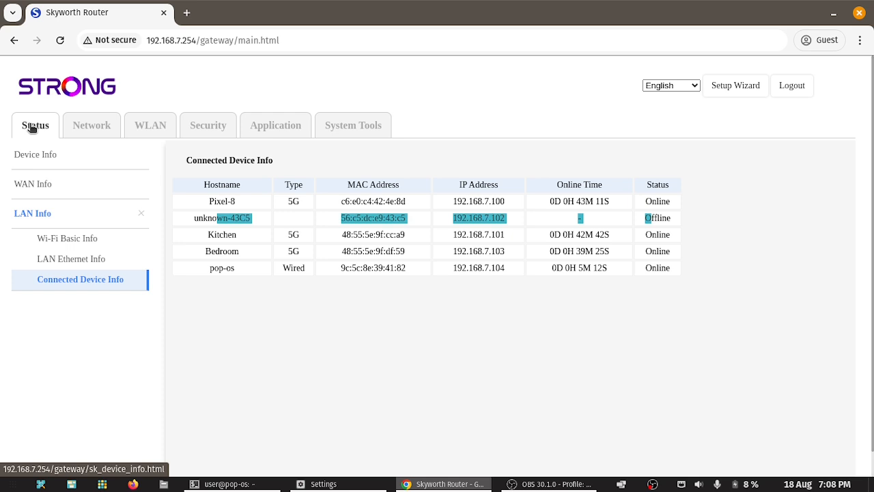
pyautogui.click(31, 155)
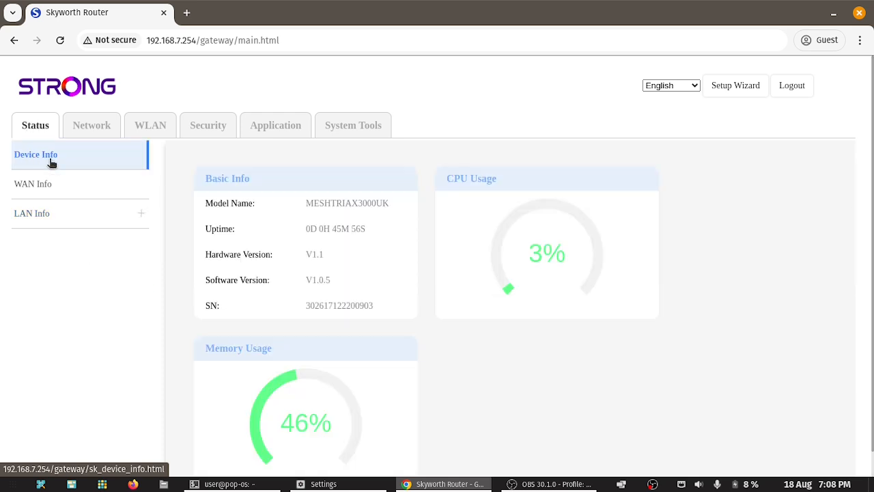
pyautogui.click(110, 181)
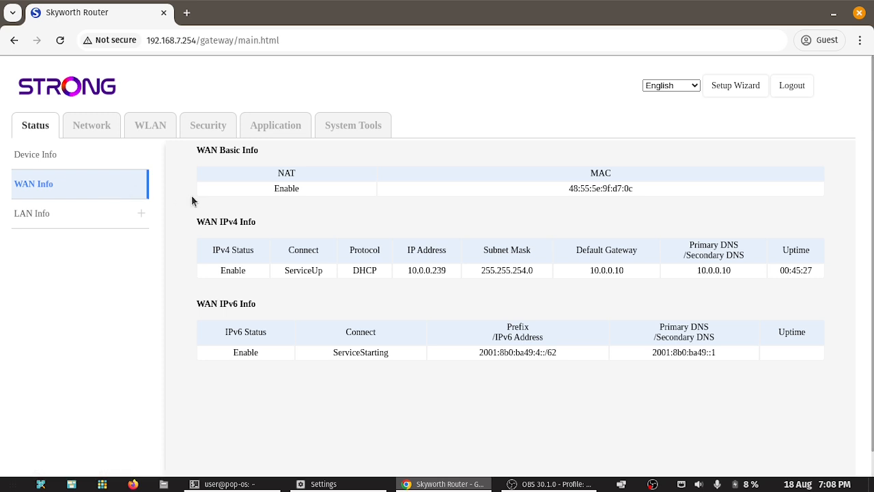
pyautogui.click(733, 87)
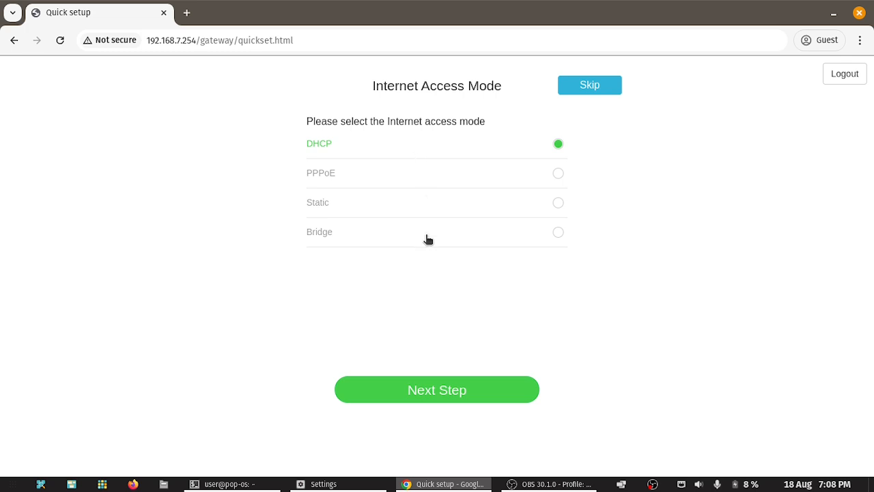
# Step: Pick Bridge in the Quick Setup wizard, then skip the Internet Access Mode and Wi-Fi steps
pyautogui.click(557, 235)
pyautogui.click(585, 89)
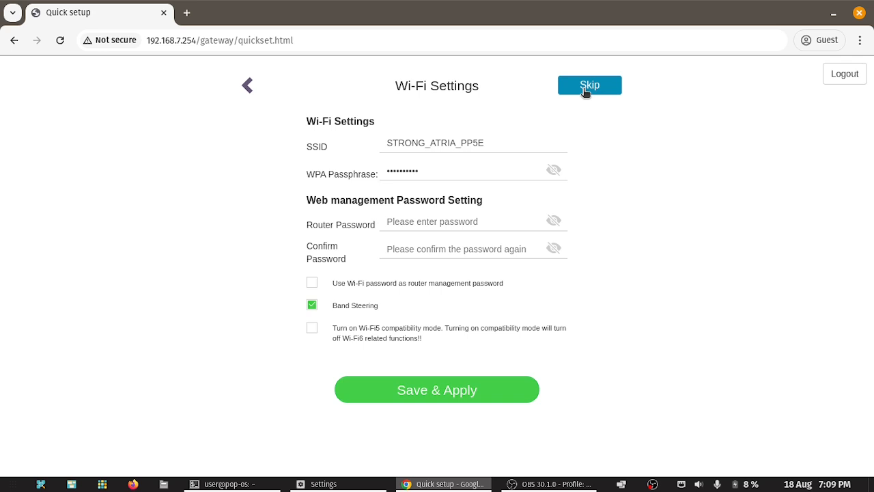
pyautogui.click(583, 89)
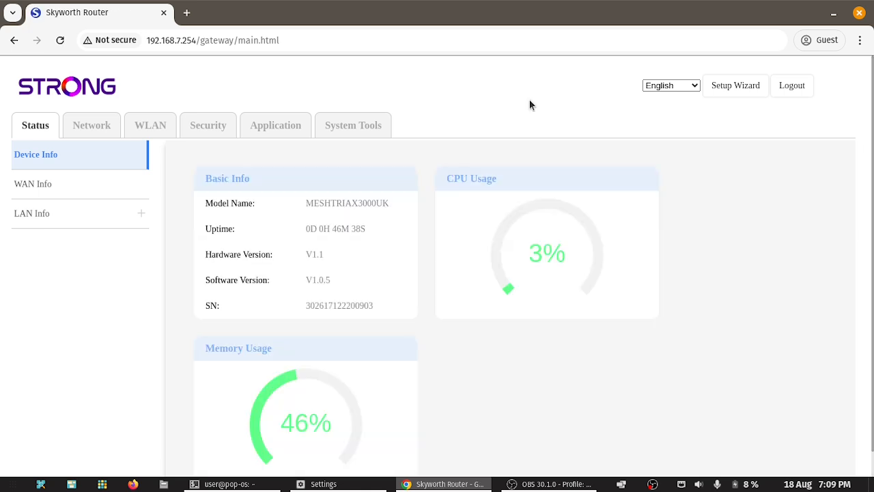
# Step: Open WAN Configuration and inspect the Mode and IP Version choices, leaving Route and IPv4 & IPv6
pyautogui.click(97, 130)
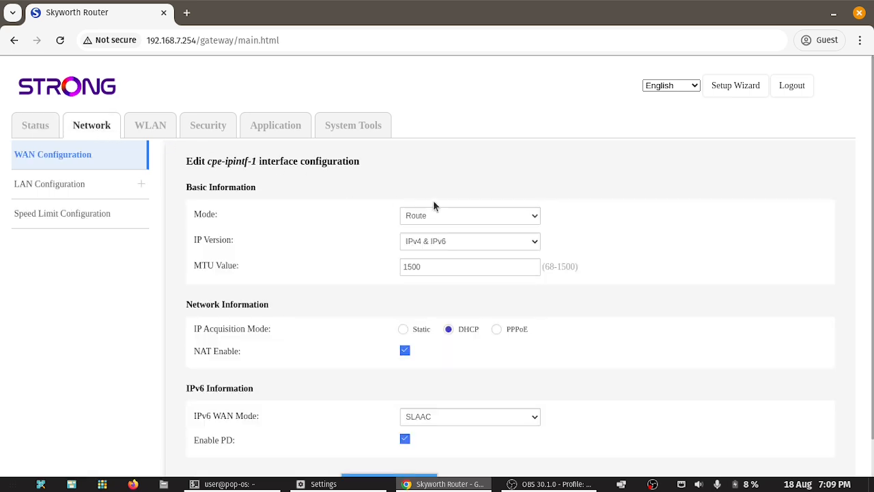
pyautogui.click(449, 216)
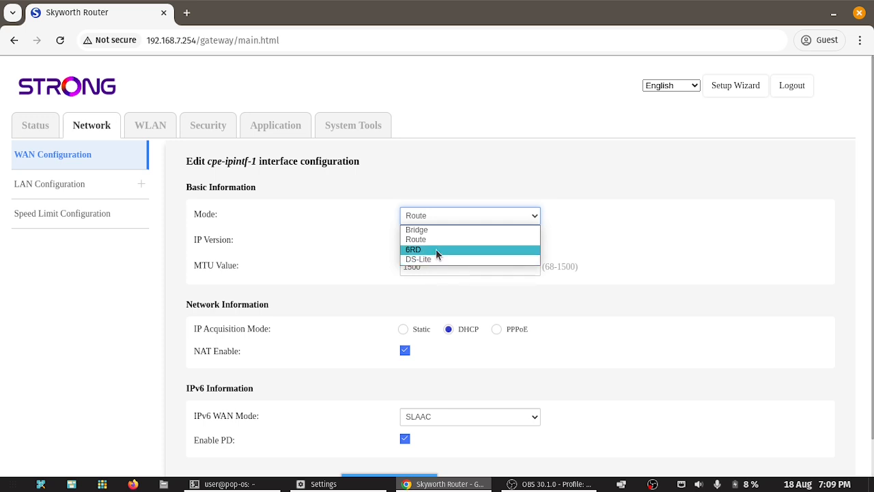
pyautogui.click(575, 218)
pyautogui.click(475, 240)
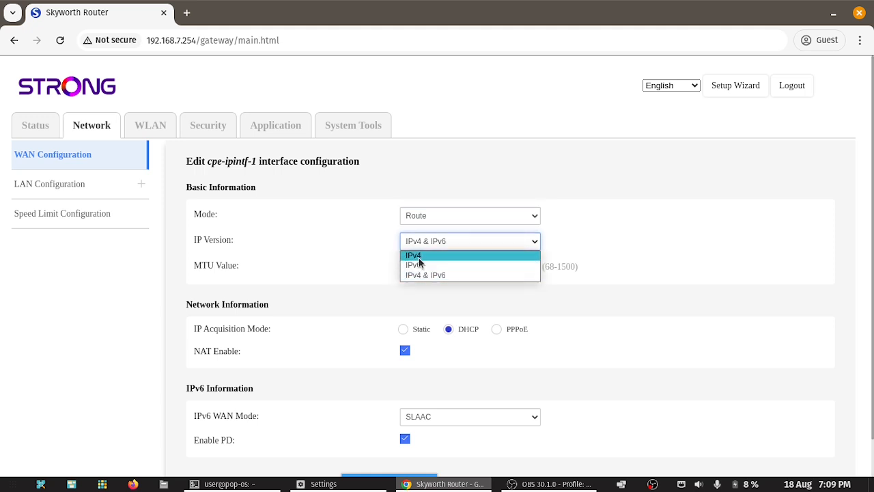
pyautogui.click(558, 181)
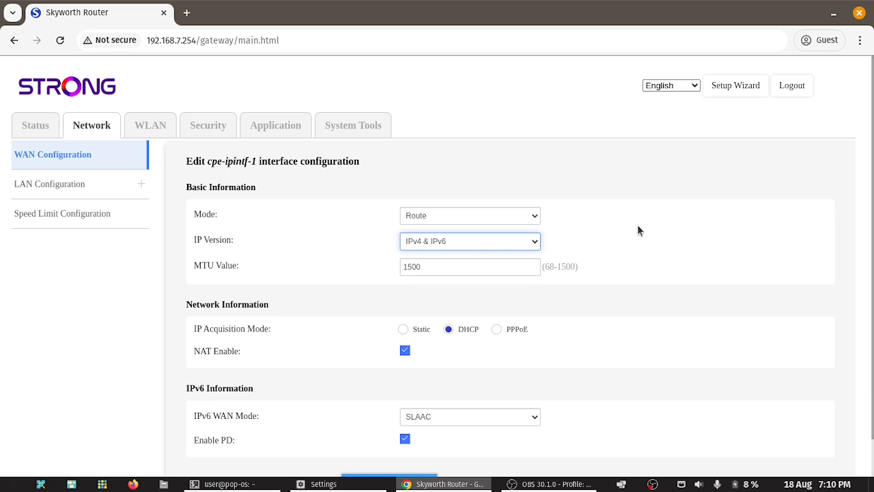
pyautogui.scroll(-1, 640, 229)
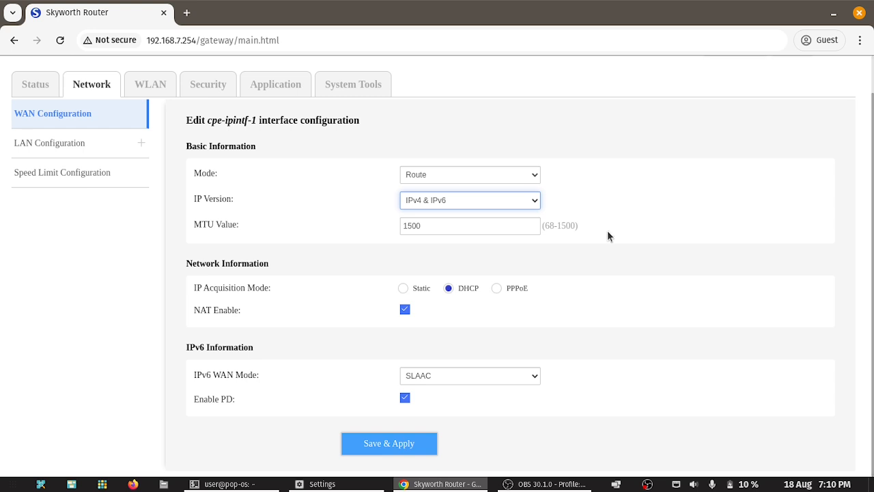
# Step: Try Static and PPPoE IP acquisition, then revert to DHCP
pyautogui.click(412, 285)
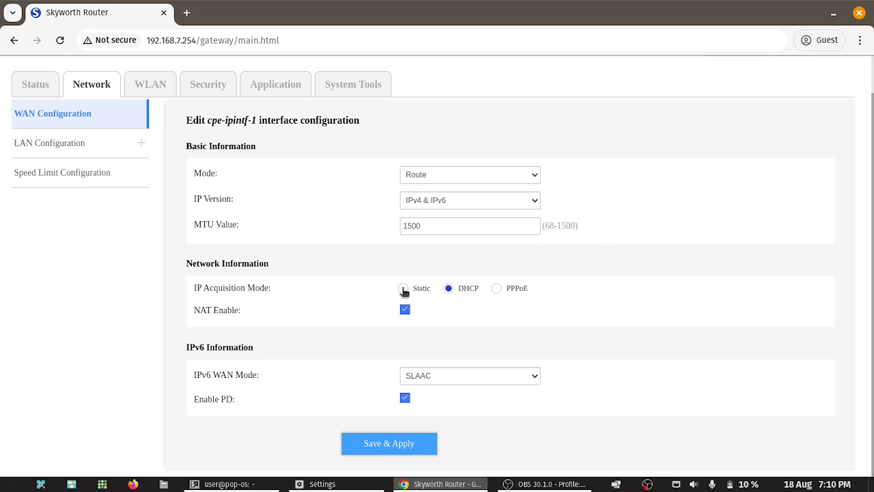
pyautogui.click(404, 288)
pyautogui.click(452, 287)
pyautogui.click(498, 288)
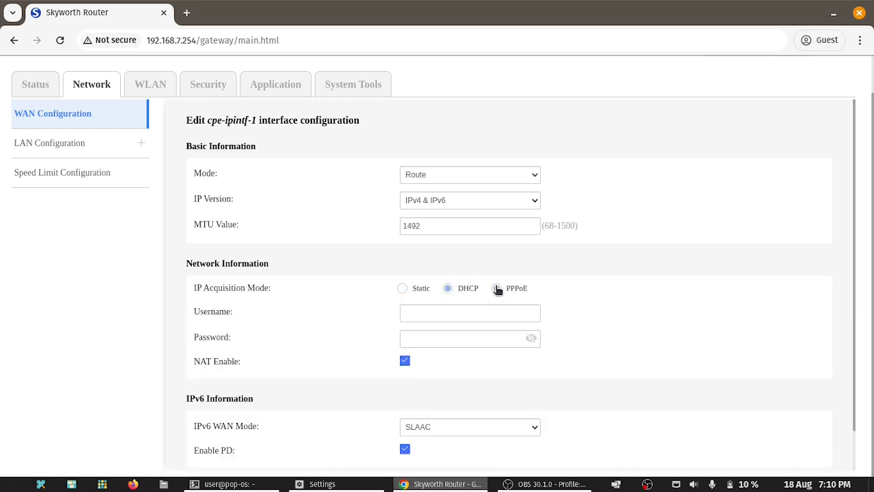
pyautogui.click(453, 291)
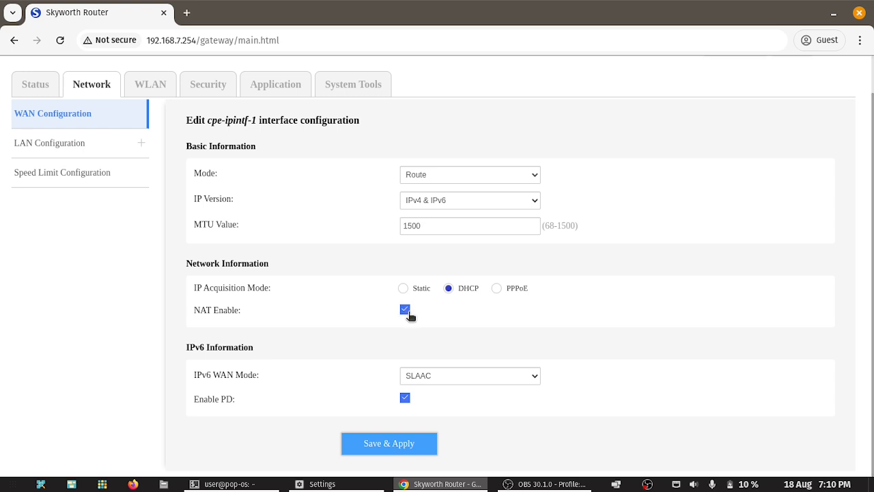
# Step: Toggle NAT off and back on, and keep SLAAC as the IPv6 WAN mode
pyautogui.click(404, 311)
pyautogui.click(406, 312)
pyautogui.click(411, 378)
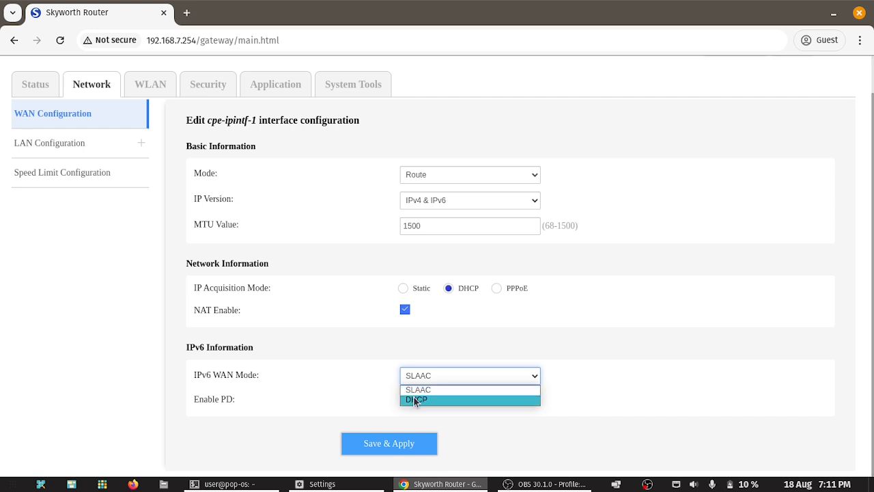
pyautogui.click(457, 390)
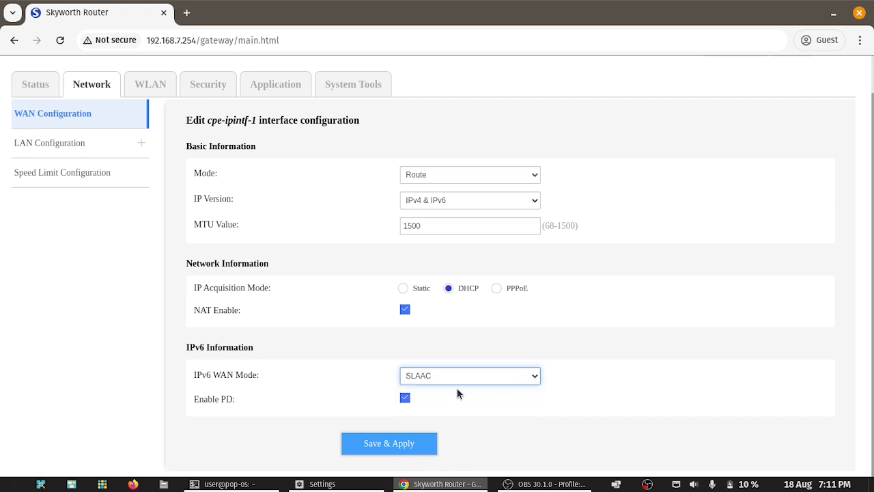
pyautogui.moveTo(202, 401); pyautogui.dragTo(228, 404)
pyautogui.click(253, 405)
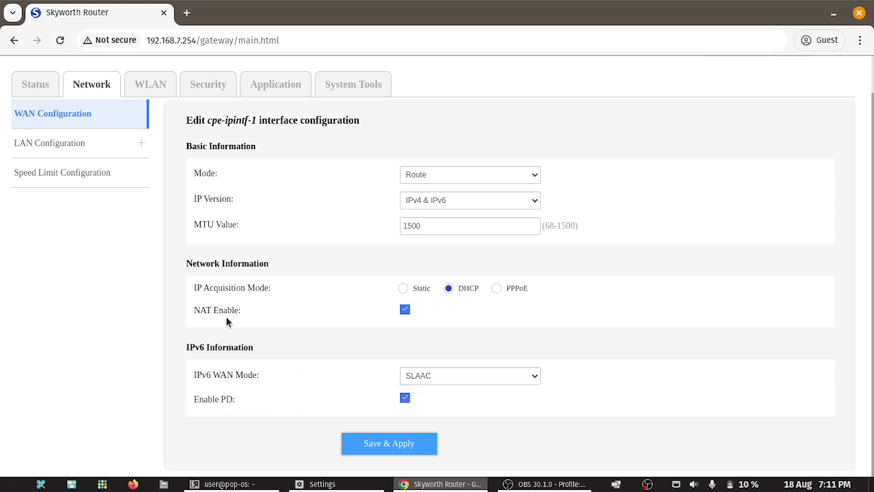
# Step: On the LAN configuration page, set the DHCP lease to 'other' (custom hours)
pyautogui.click(67, 144)
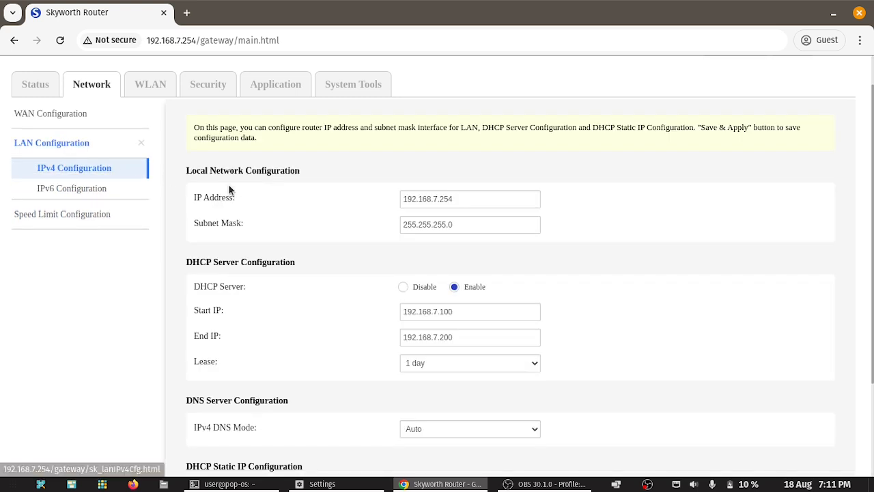
pyautogui.scroll(-3, 429, 198)
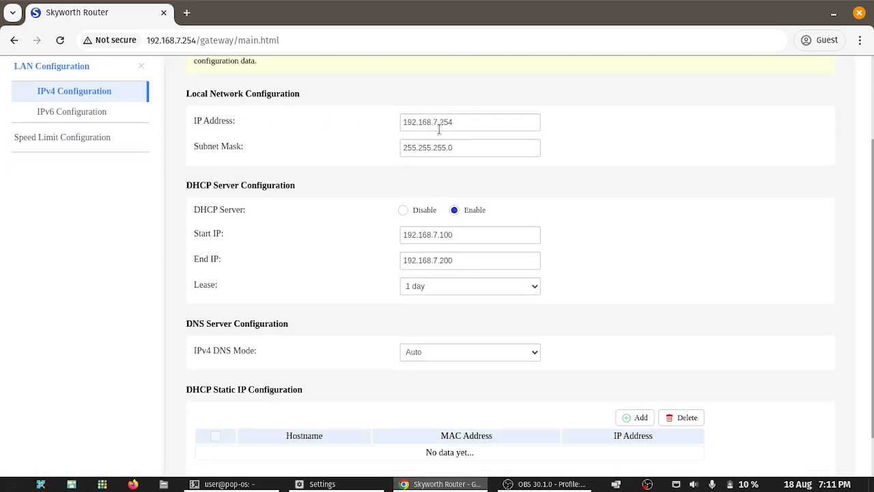
pyautogui.moveTo(427, 122); pyautogui.dragTo(464, 143)
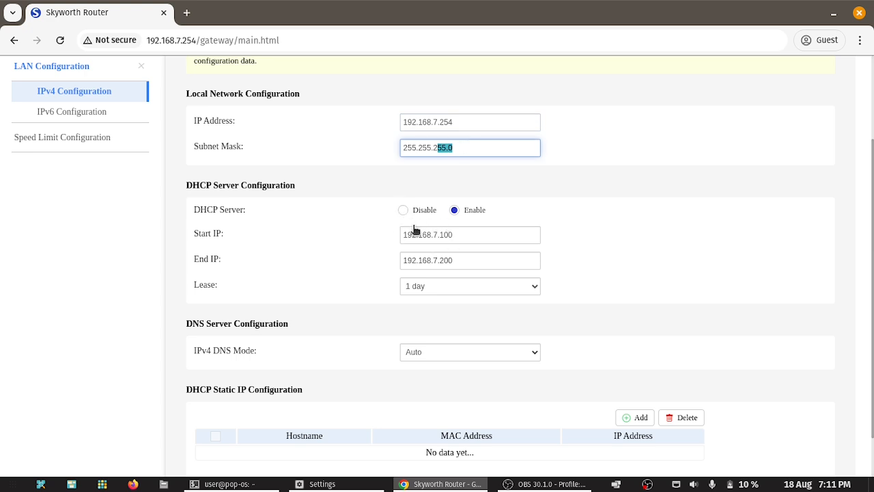
pyautogui.click(455, 287)
pyautogui.click(428, 330)
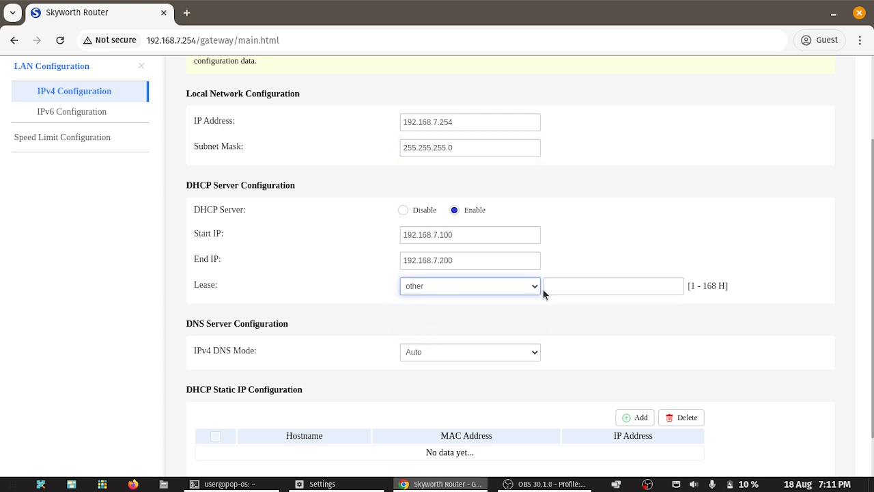
pyautogui.click(527, 288)
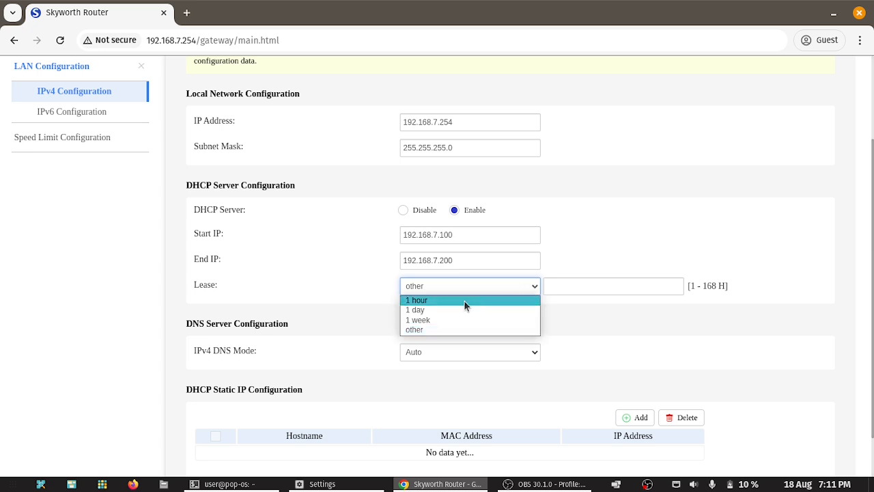
pyautogui.click(329, 300)
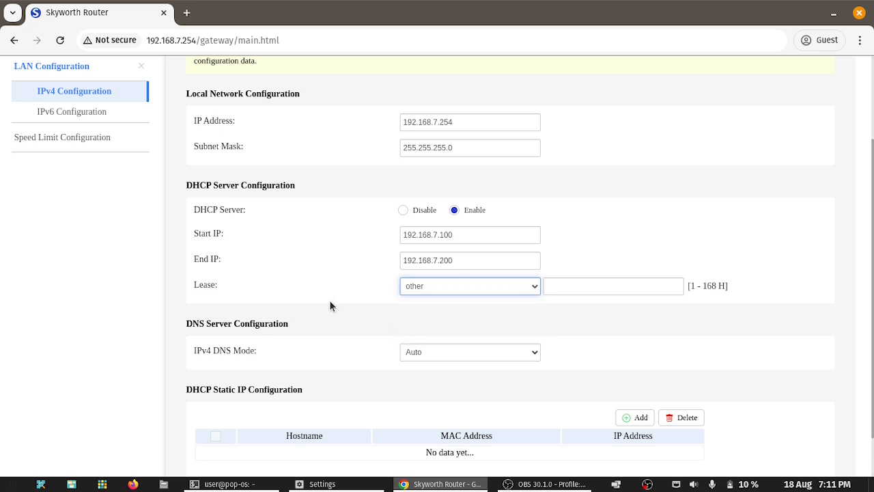
# Step: Switch IPv4 DNS Mode to Static and select the Primary DNS field
pyautogui.click(452, 353)
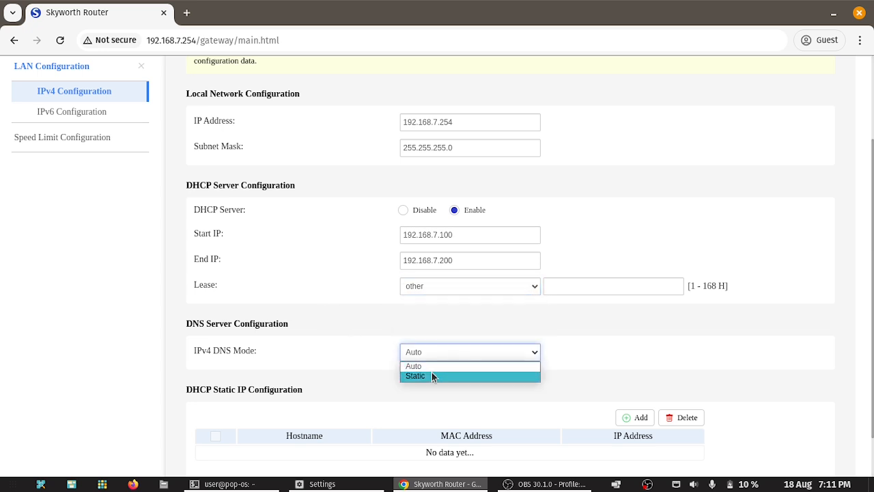
pyautogui.click(431, 372)
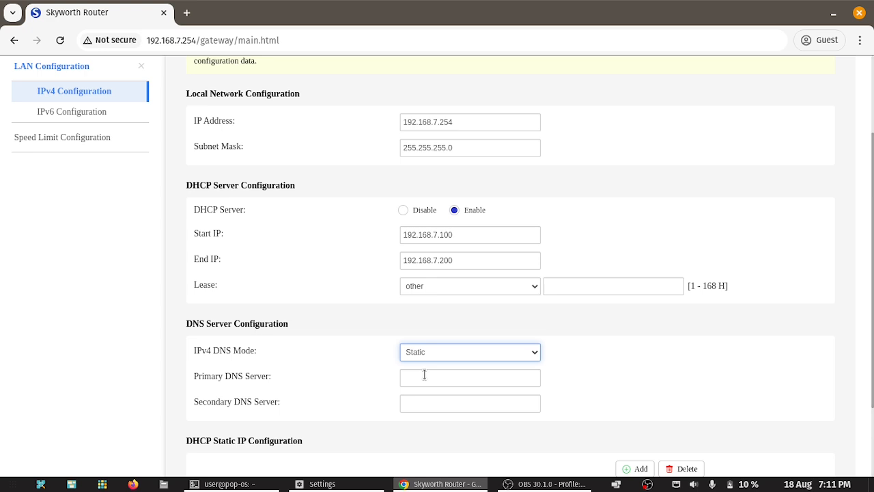
pyautogui.click(424, 374)
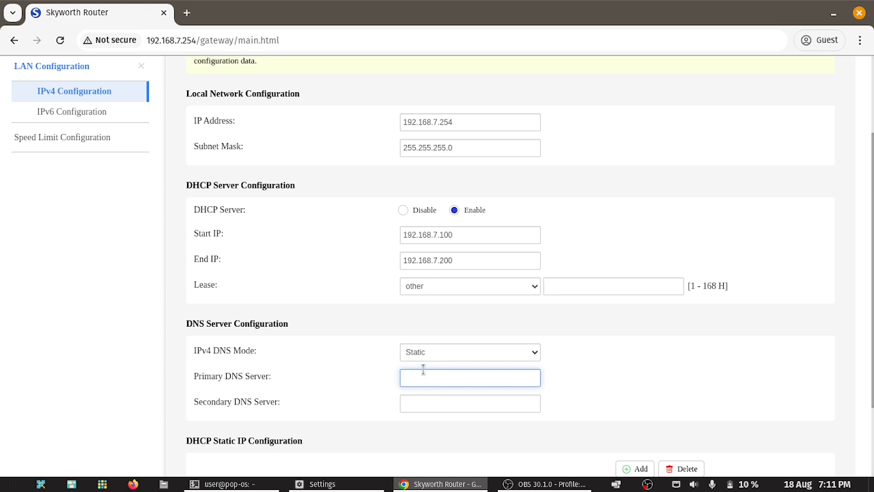
pyautogui.scroll(-3, 423, 370)
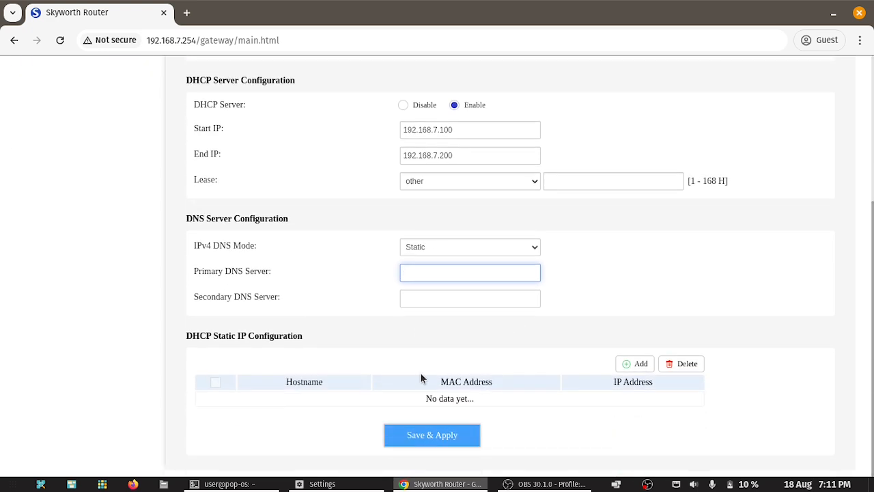
# Step: Start a new static IP rule: hostname cctv, MAC bb:aa:bb:44:33:22, IP 192.168.7.33, and try saving
pyautogui.click(636, 363)
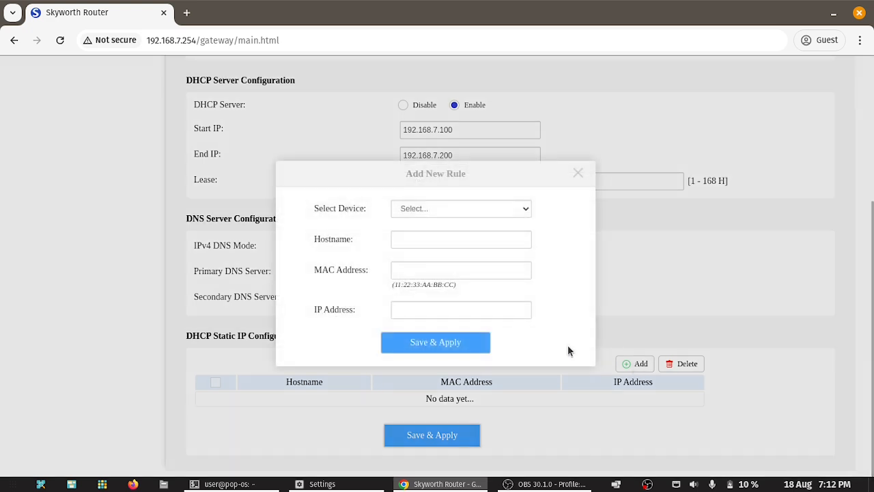
pyautogui.click(414, 239)
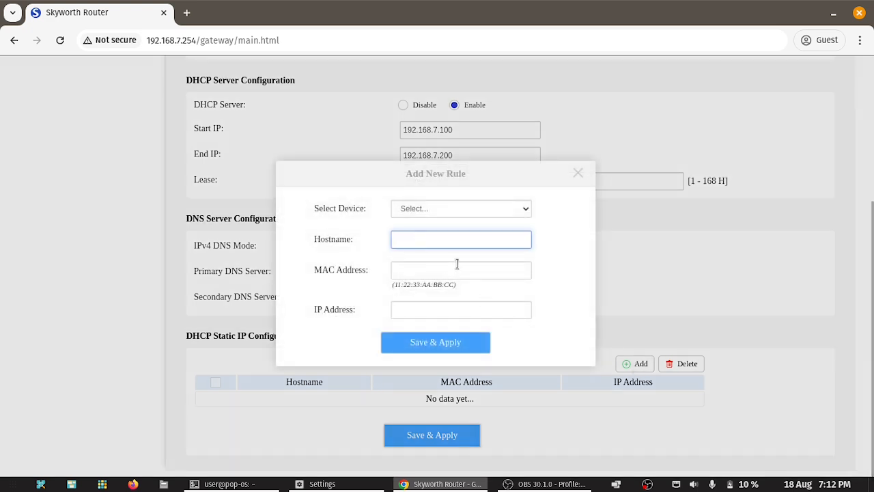
pyautogui.write('cctv')
pyautogui.click(457, 264)
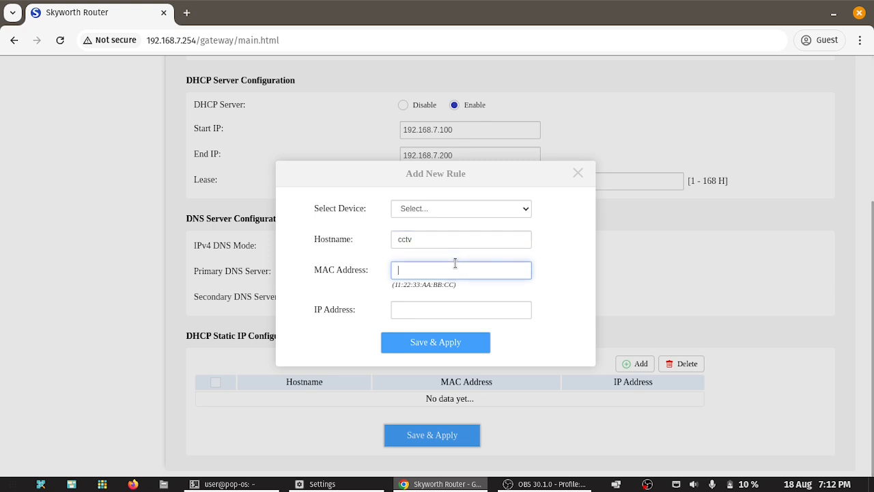
pyautogui.write('bb:aa:bb:44:33:22')
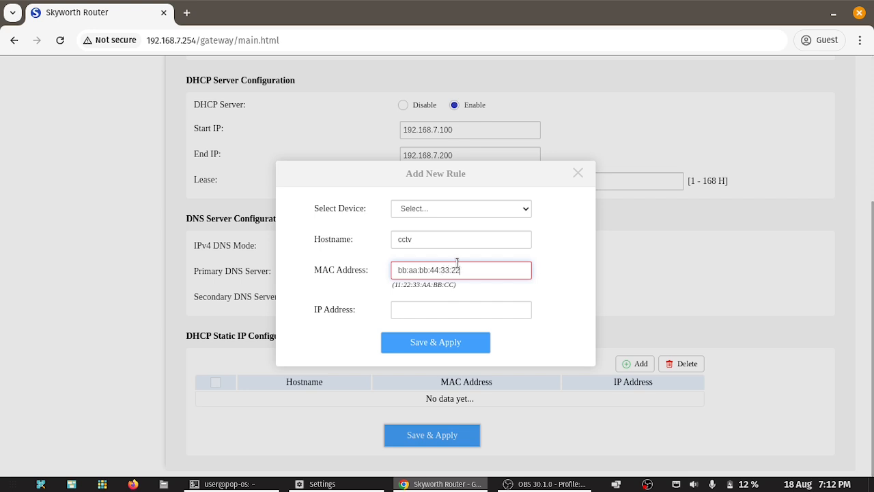
pyautogui.click(428, 309)
pyautogui.write('19')
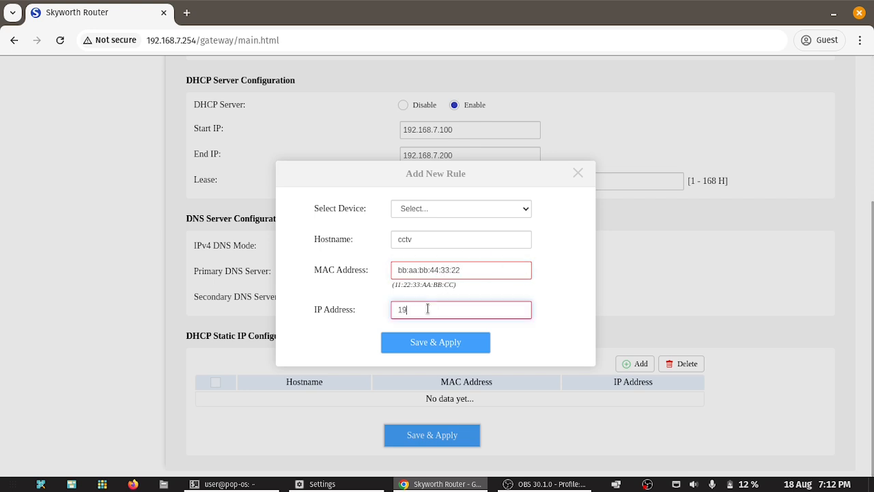
pyautogui.write('2.168.7.33')
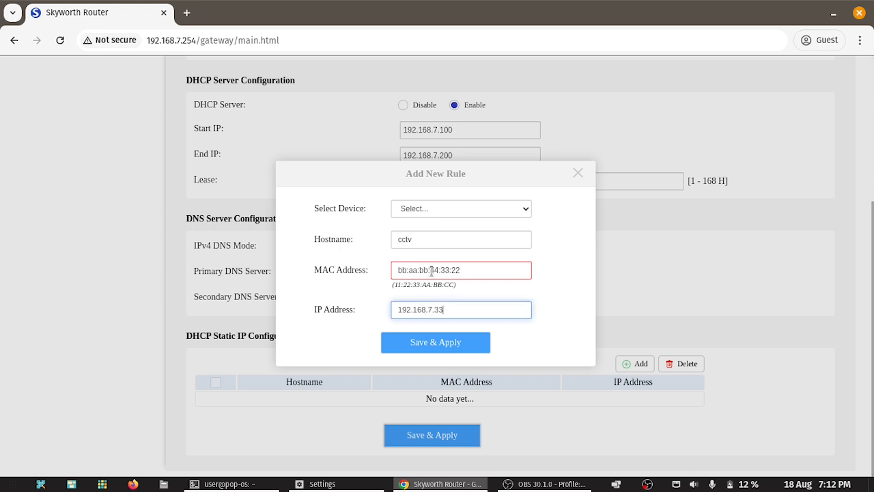
pyautogui.click(441, 347)
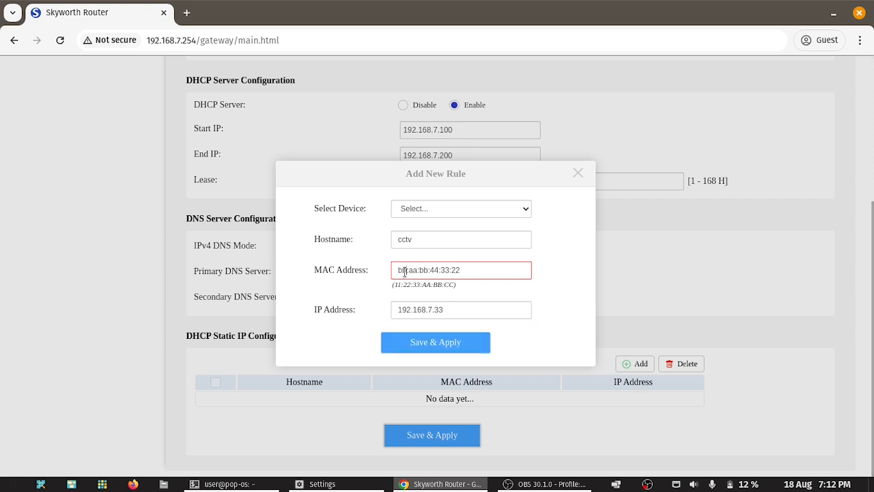
# Step: Change the first three MAC address pairs to 11 and retry saving the rule
pyautogui.doubleClick(404, 272)
pyautogui.write('11')
pyautogui.click(460, 343)
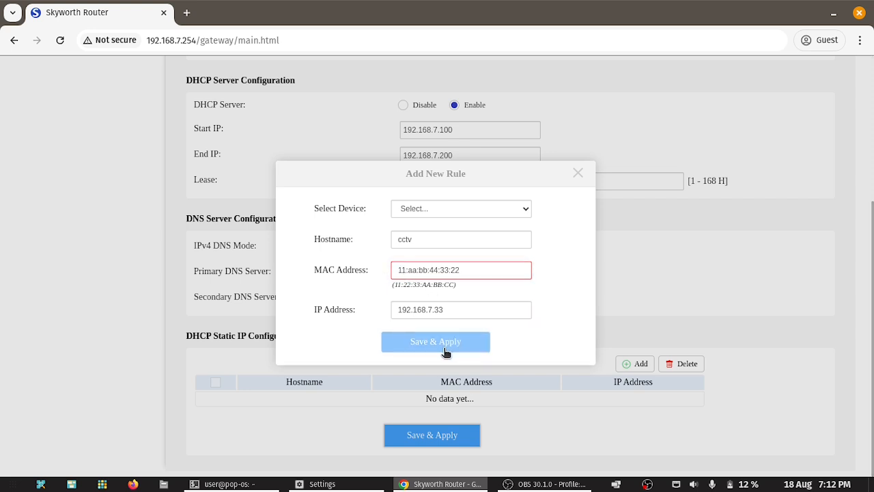
pyautogui.doubleClick(409, 270)
pyautogui.write('11')
pyautogui.doubleClick(423, 270)
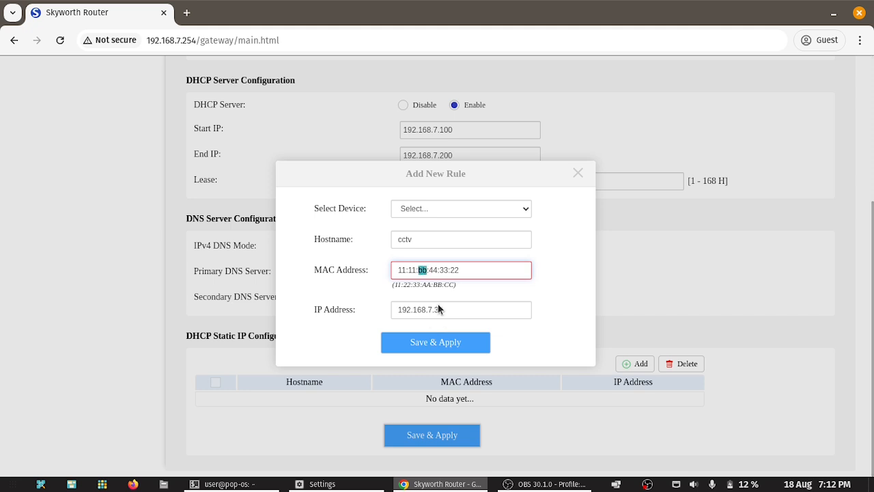
pyautogui.write('11')
pyautogui.click(444, 345)
# Step: Fill the rule from the Pixel-8 and then Kitchen devices, then close the form unsaved
pyautogui.click(435, 213)
pyautogui.click(441, 232)
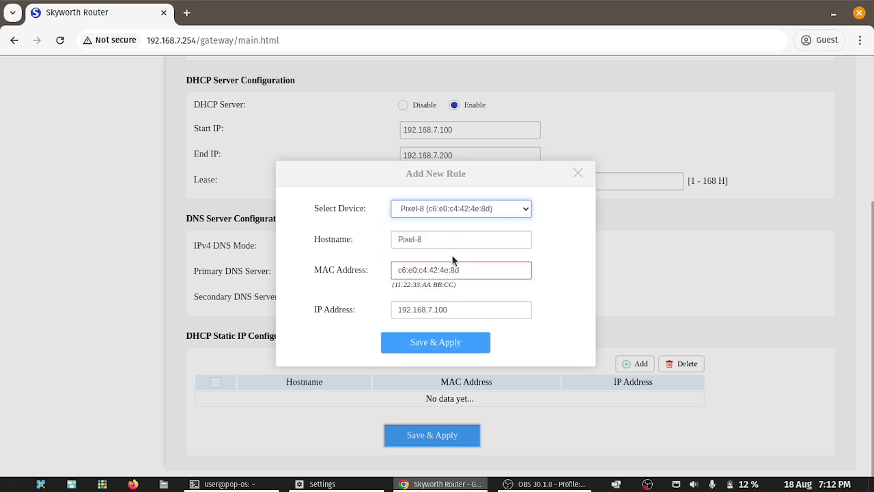
pyautogui.click(454, 335)
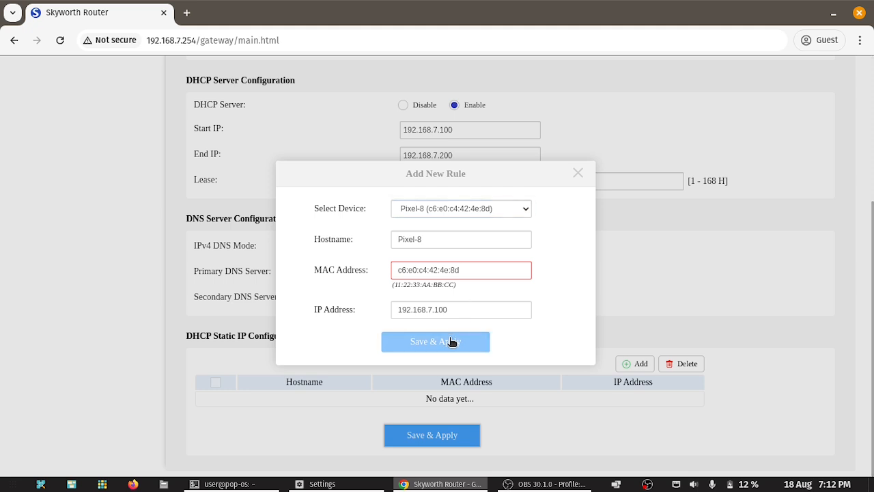
pyautogui.moveTo(461, 272); pyautogui.dragTo(399, 271)
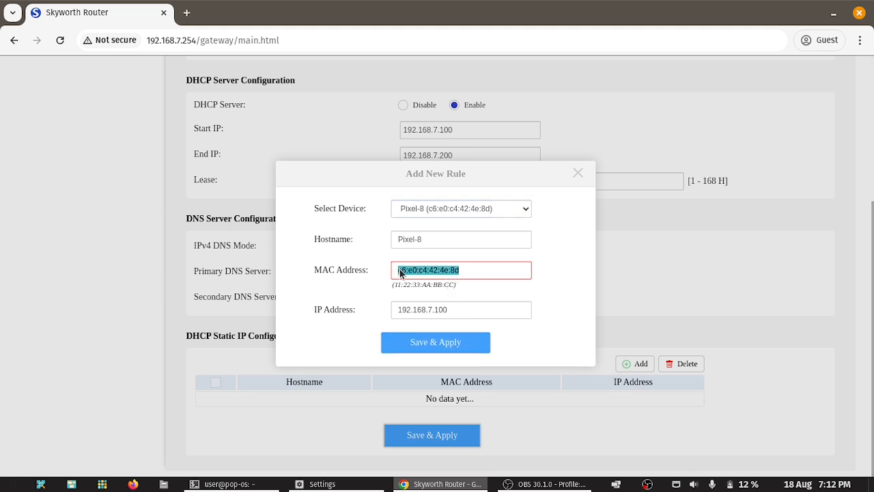
pyautogui.click(451, 209)
pyautogui.click(447, 251)
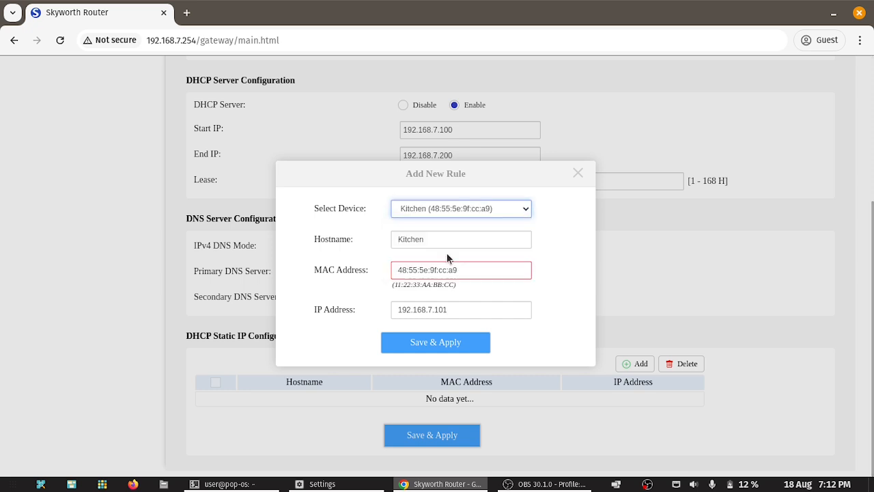
pyautogui.click(578, 172)
# Step: Fill a new rule from the unknown-43C5 device, copy its MAC address, and close the form
pyautogui.click(635, 364)
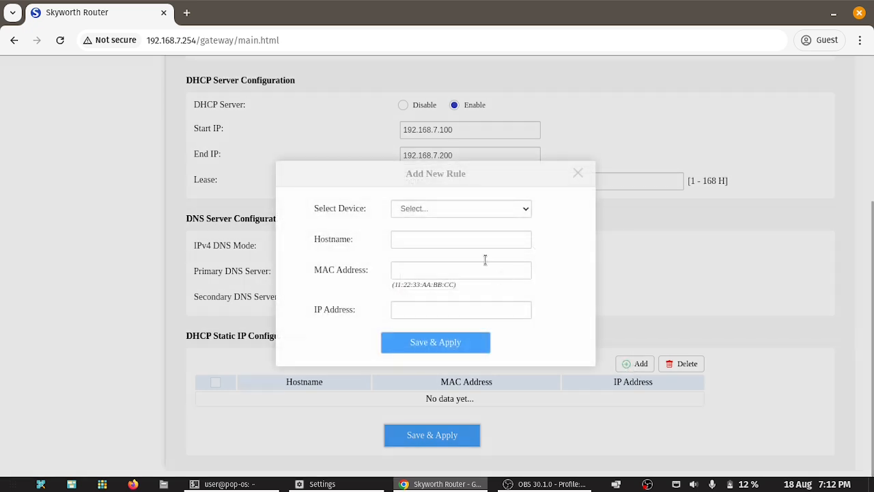
pyautogui.click(453, 209)
pyautogui.click(435, 244)
pyautogui.moveTo(464, 270); pyautogui.dragTo(390, 271)
pyautogui.moveTo(456, 271); pyautogui.dragTo(390, 271)
pyautogui.hotkey('ctrl', 'c')
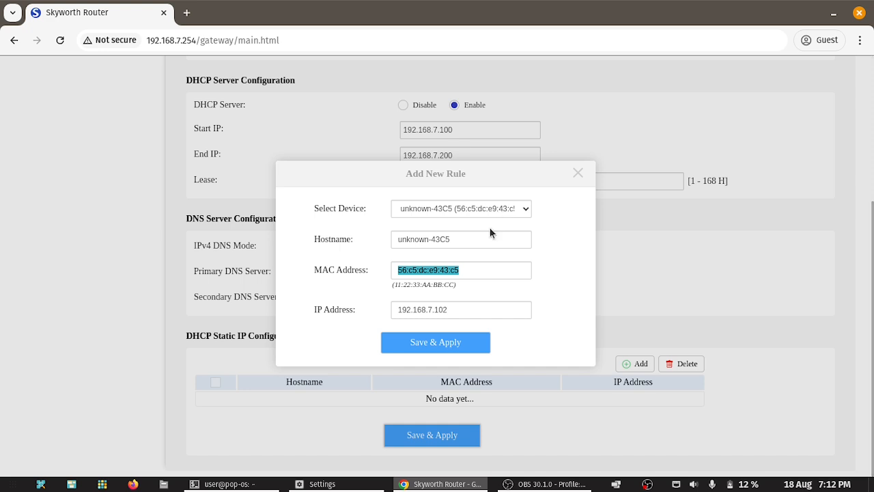
pyautogui.click(577, 175)
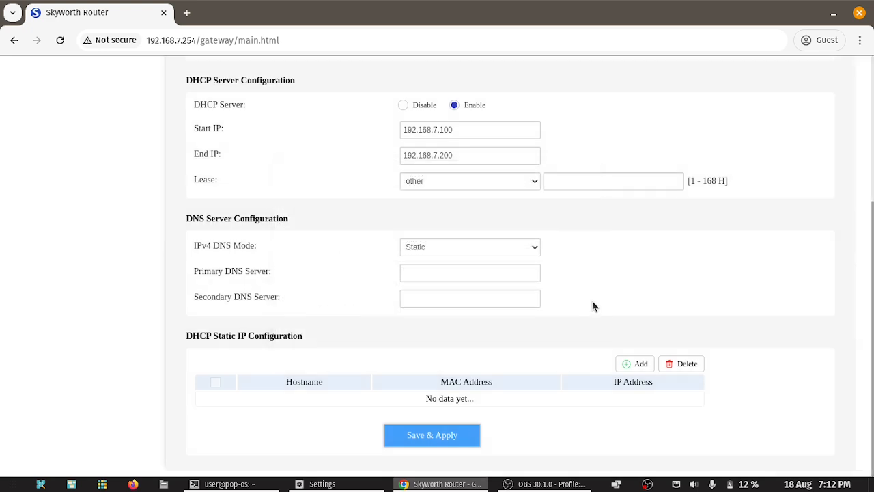
# Step: In a new static IP rule, paste the copied MAC 56:c5:dc:e9:42:c5
pyautogui.click(636, 363)
pyautogui.click(417, 263)
pyautogui.hotkey('ctrl', 'v')
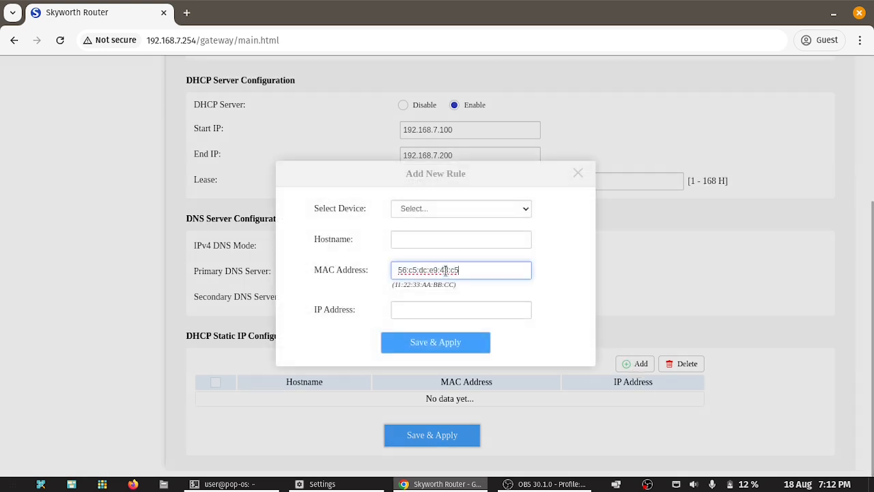
pyautogui.write('dd')
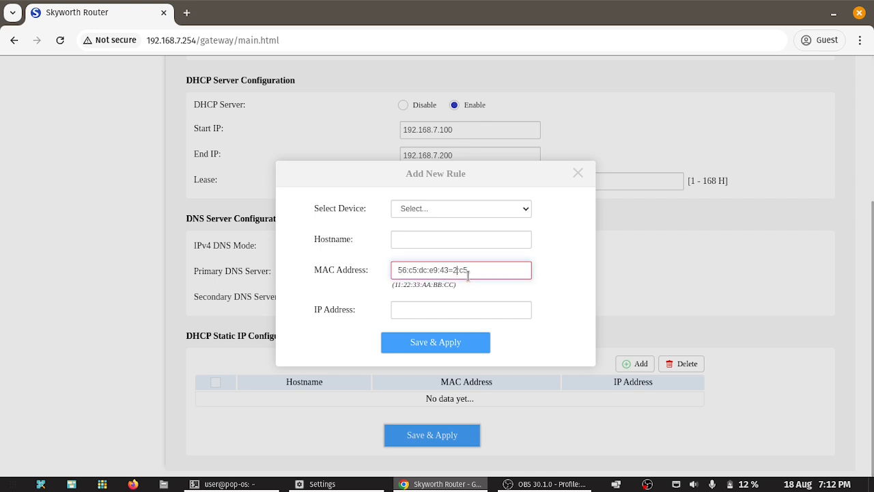
pyautogui.press('BackSpace')
pyautogui.press('BackSpace')
pyautogui.click(450, 307)
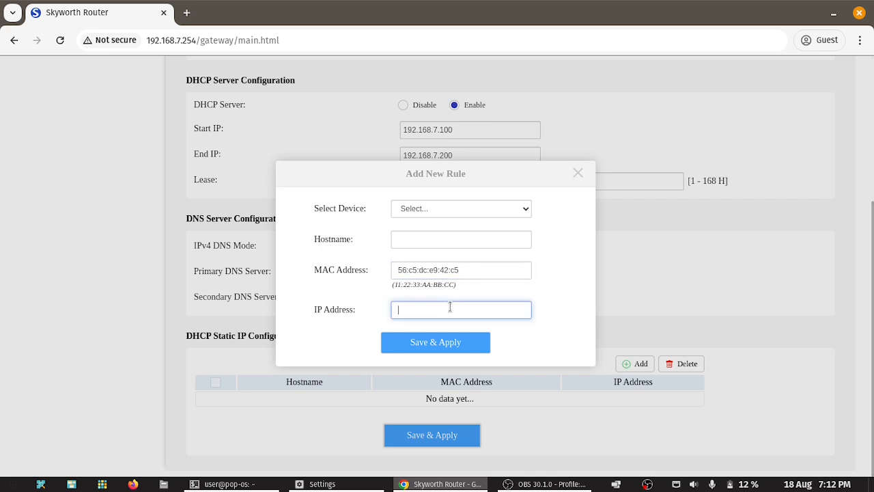
# Step: Enter hostname CCTV and IP 192.168.7.99, save the rule, and apply the LAN settings
pyautogui.click(422, 241)
pyautogui.write('CCTV')
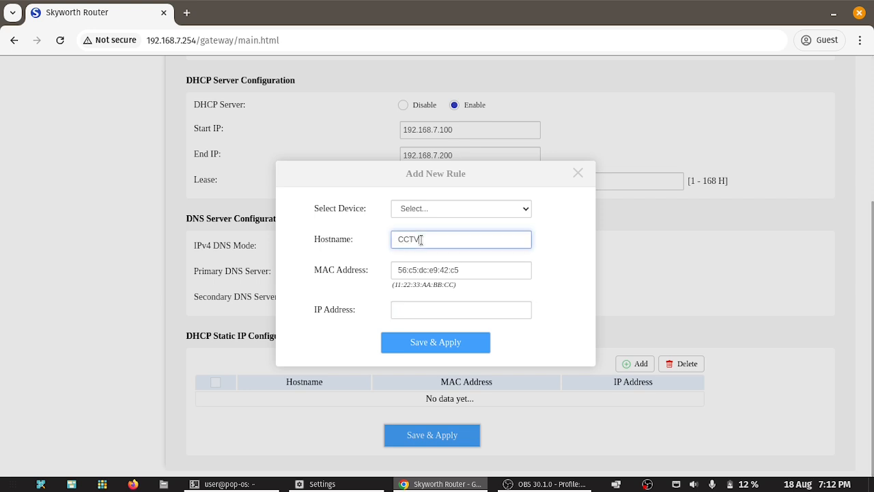
pyautogui.press('Tab')
pyautogui.press('Tab')
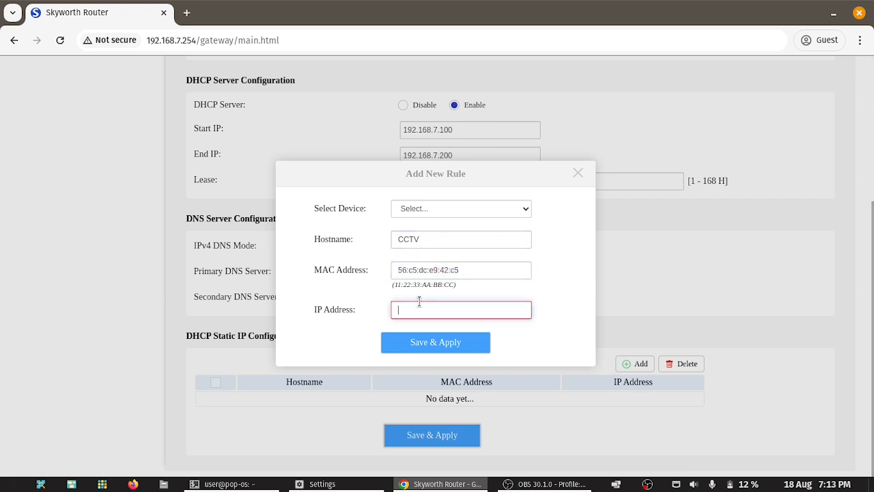
pyautogui.write('192.168.7.99')
pyautogui.click(435, 342)
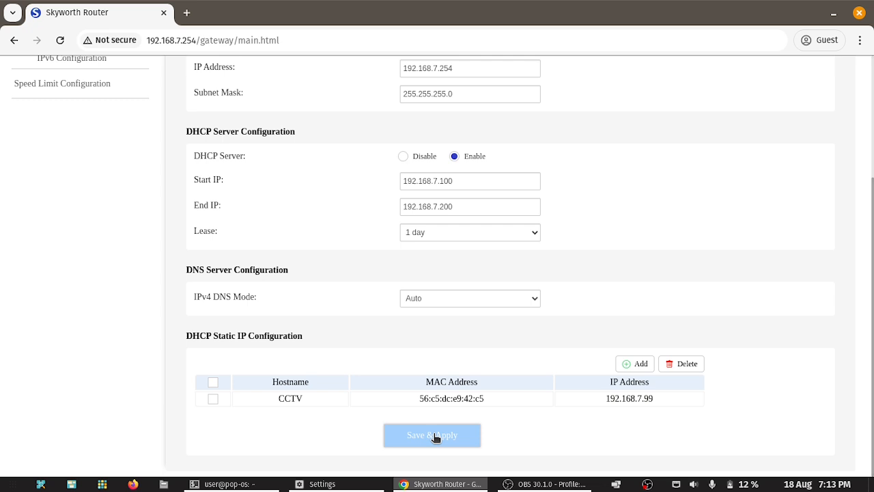
pyautogui.click(435, 441)
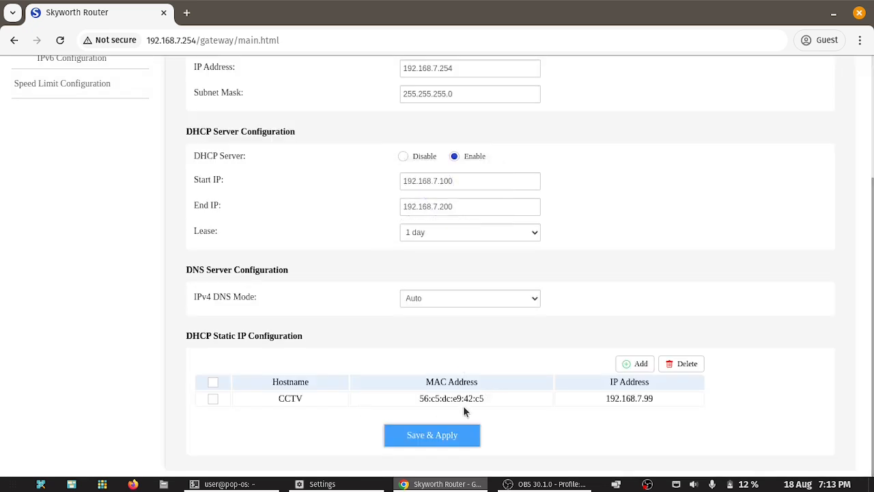
# Step: Go to the LAN IPv6 Configuration page and highlight the RADVD label
pyautogui.scroll(5, 579, 395)
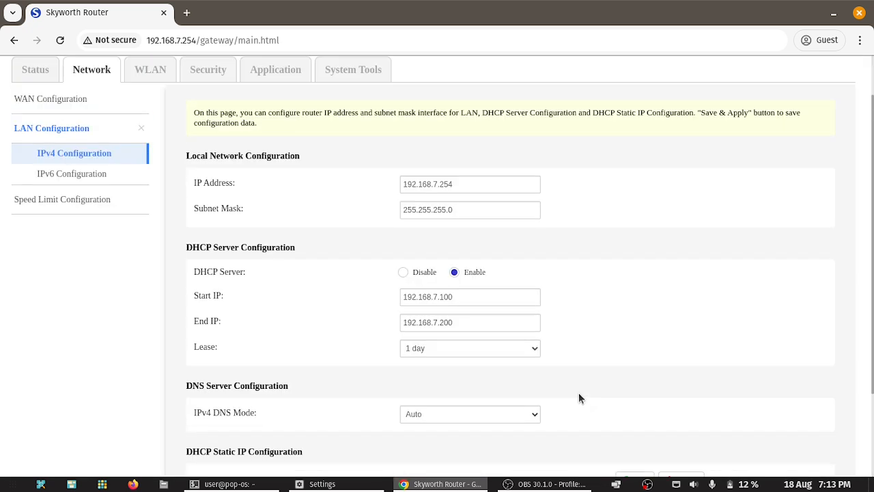
pyautogui.click(76, 211)
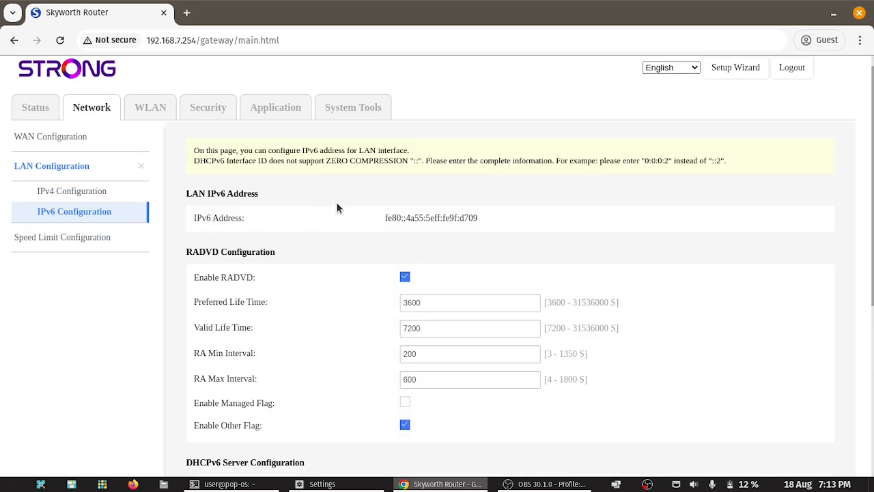
pyautogui.scroll(-4, 321, 205)
pyautogui.scroll(2, 355, 205)
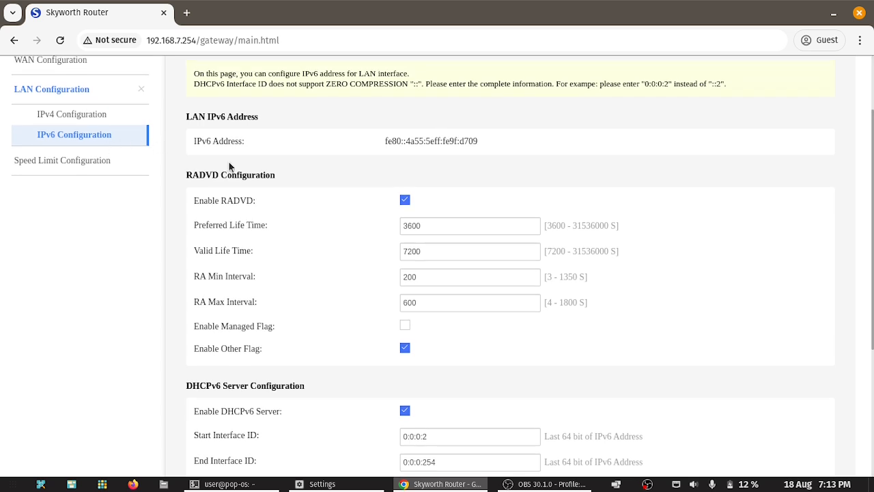
pyautogui.doubleClick(238, 201)
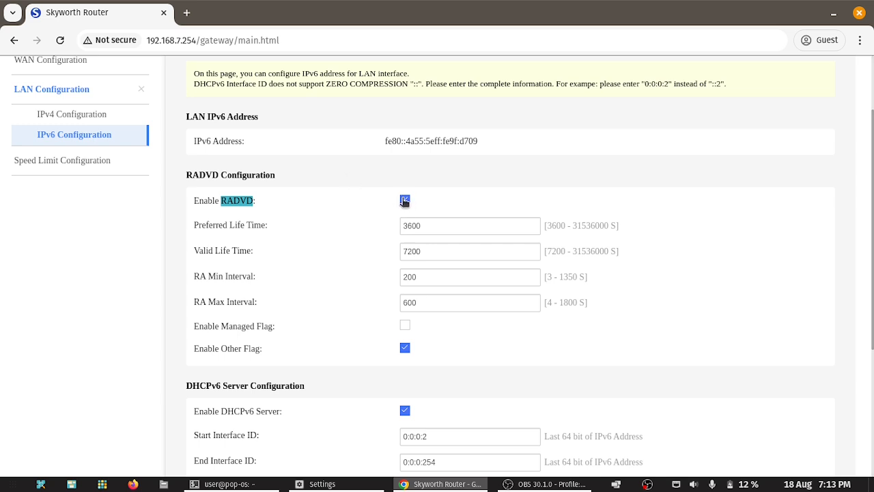
# Step: Toggle Enable RADVD and Enable DHCPv6 Server off, then re-enable both
pyautogui.click(405, 201)
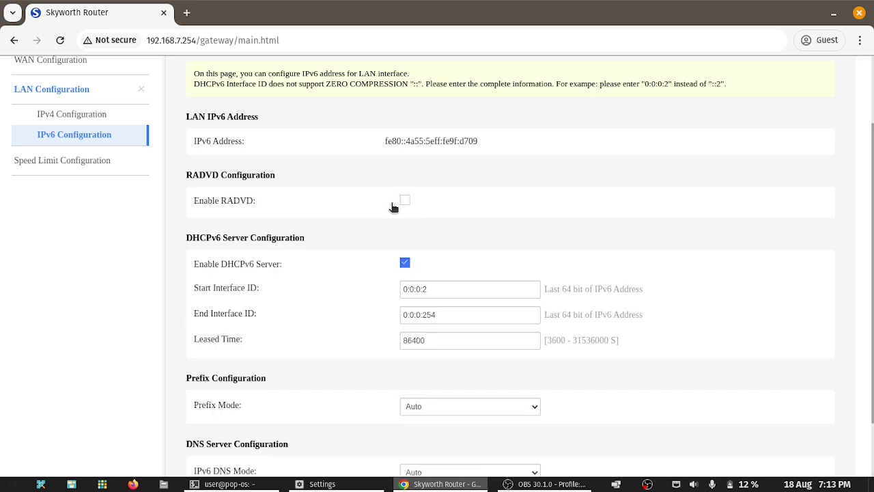
pyautogui.click(405, 201)
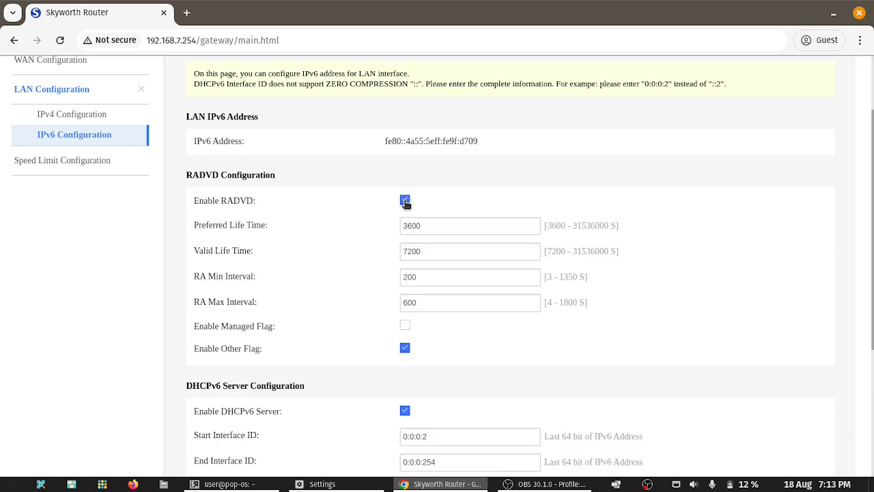
pyautogui.click(405, 201)
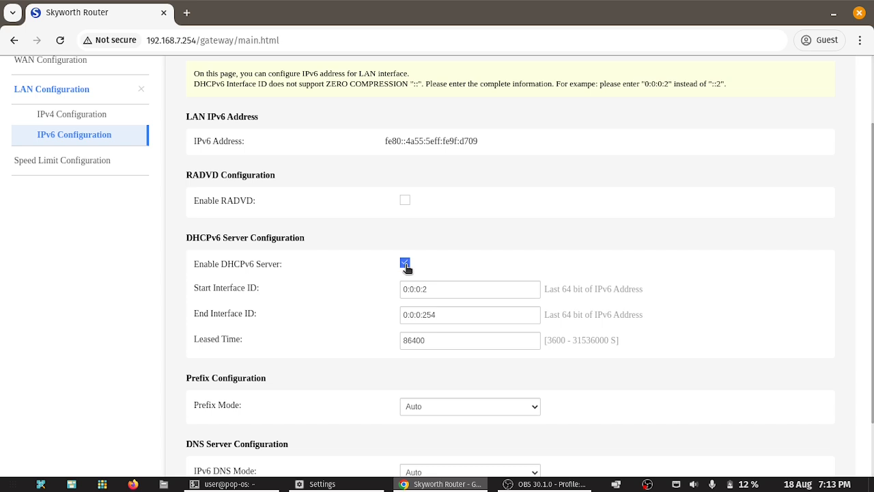
pyautogui.click(405, 265)
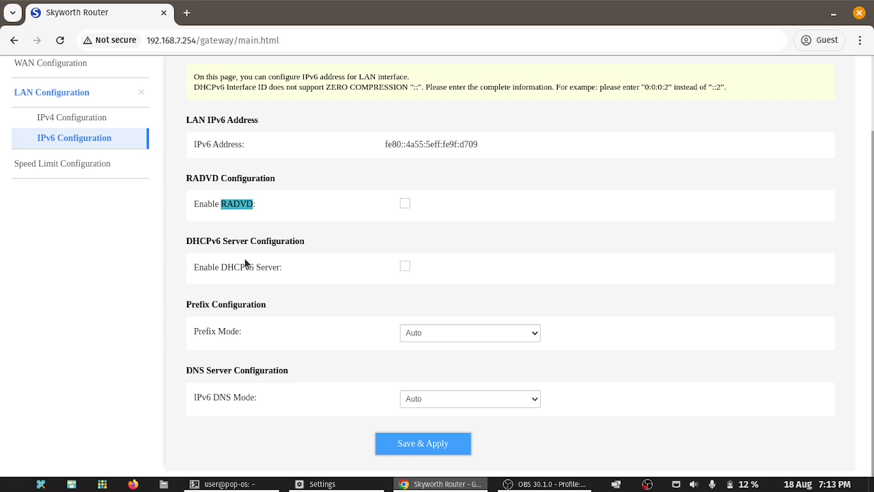
pyautogui.click(228, 268)
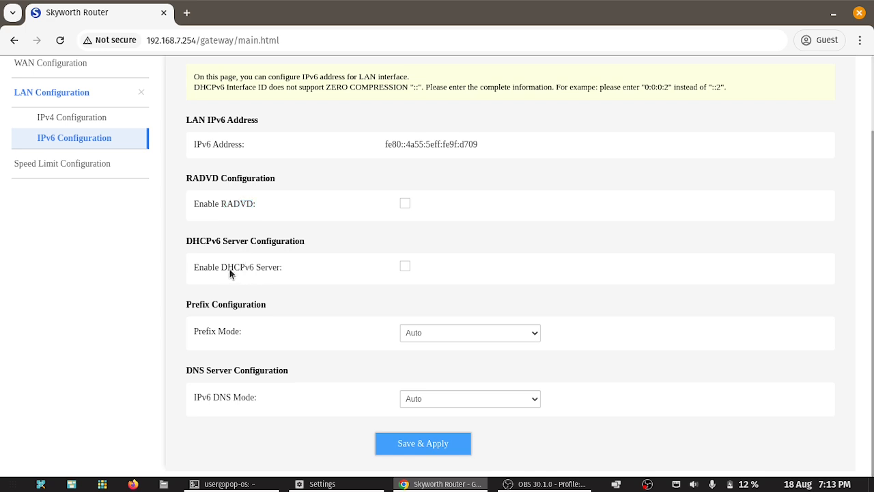
pyautogui.click(405, 267)
pyautogui.click(405, 203)
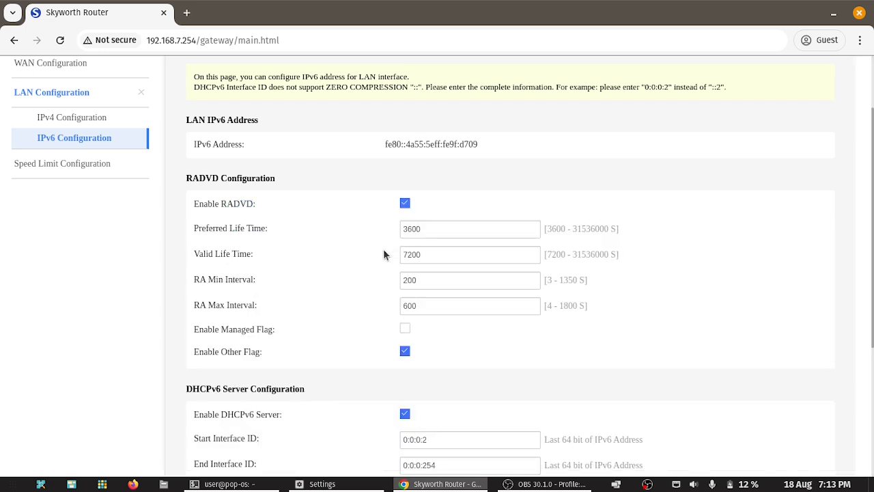
pyautogui.scroll(-3, 383, 254)
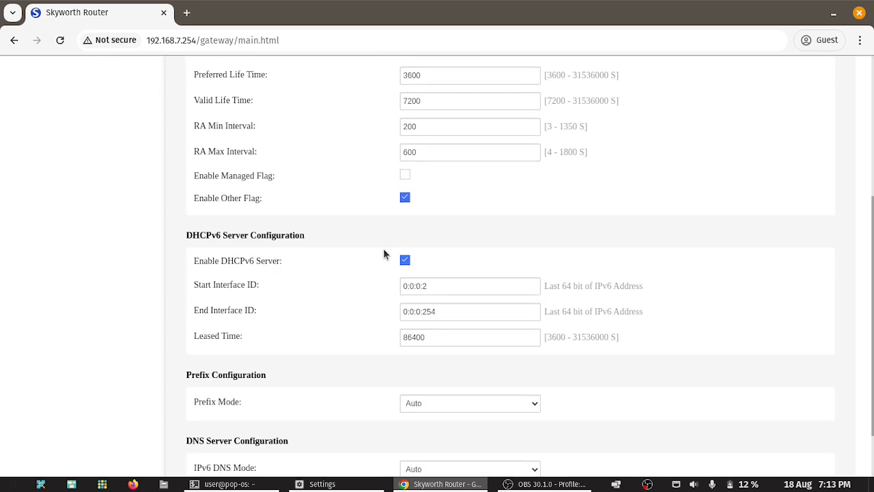
pyautogui.scroll(2, 384, 251)
pyautogui.scroll(-3, 445, 332)
# Step: Leave Prefix Mode on Auto and set IPv6 DNS Mode to Static
pyautogui.click(445, 332)
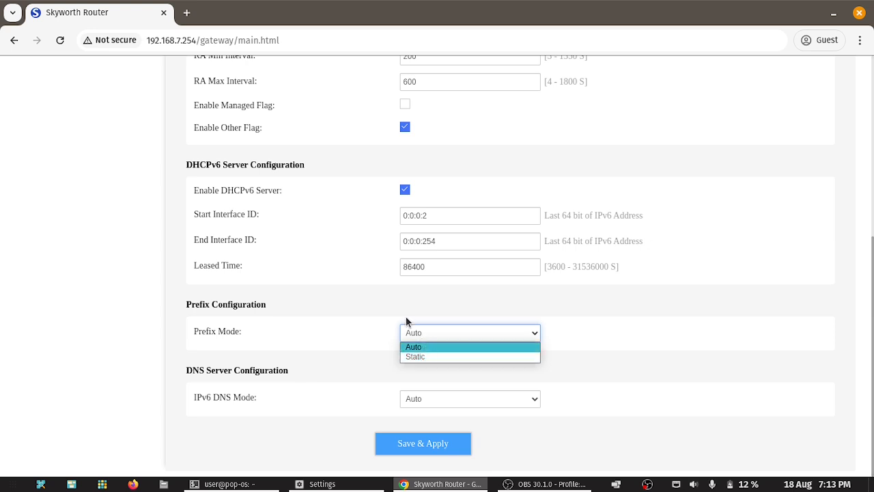
pyautogui.click(392, 332)
pyautogui.click(440, 398)
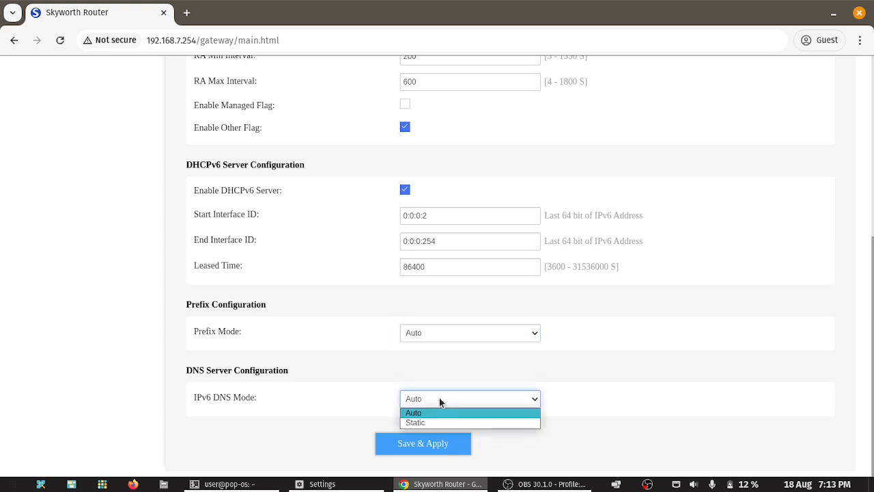
pyautogui.click(422, 422)
pyautogui.scroll(-1, 367, 373)
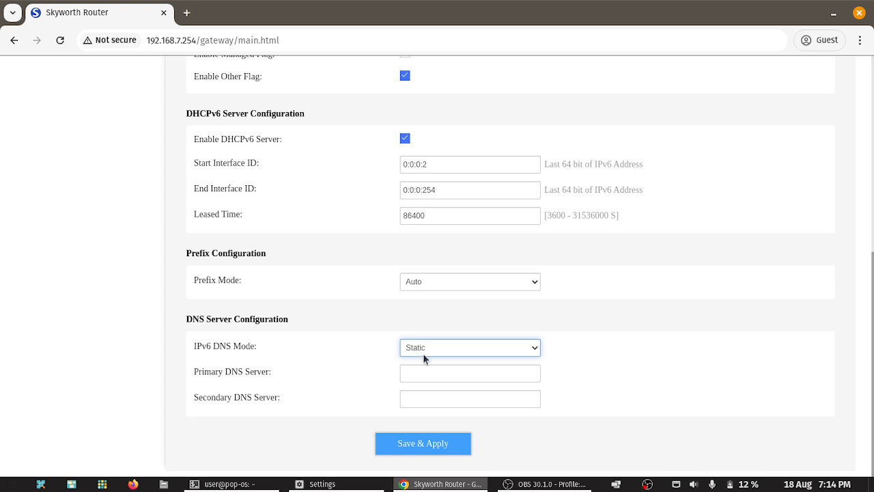
pyautogui.scroll(5, 380, 377)
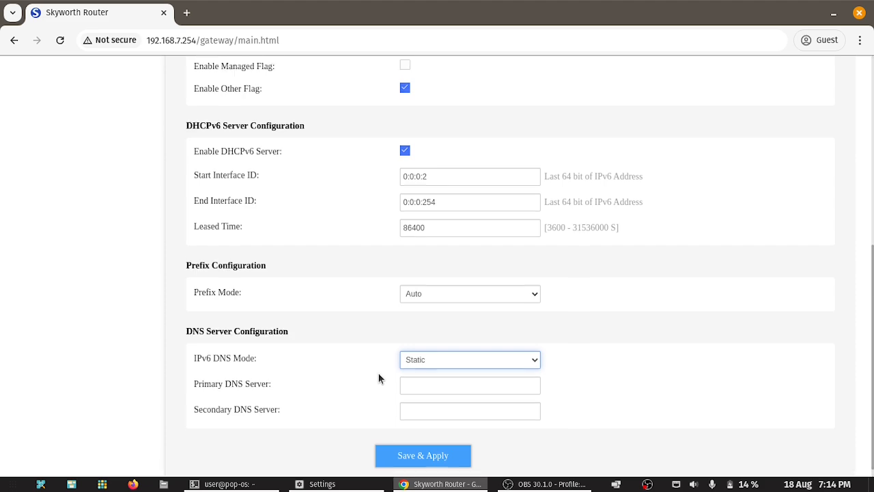
# Step: On Speed Limit Configuration, limit Pixel-8 to 5000 kbps up and down and apply
pyautogui.click(68, 256)
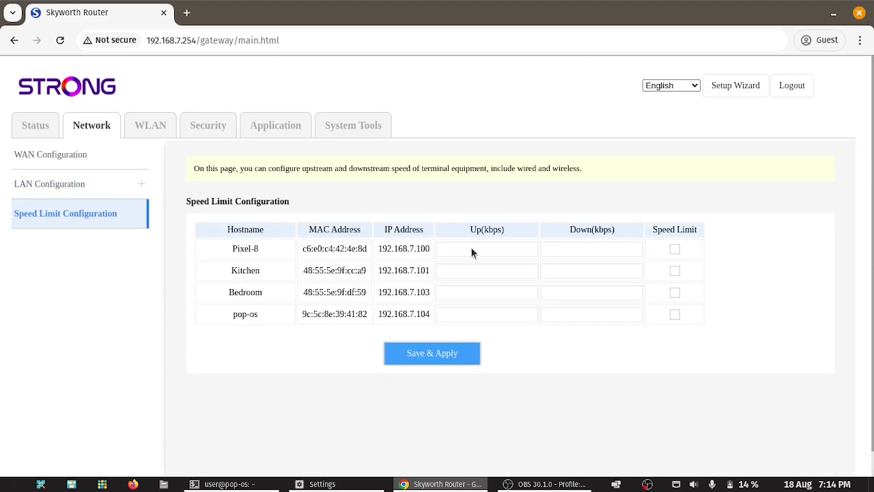
pyautogui.click(674, 250)
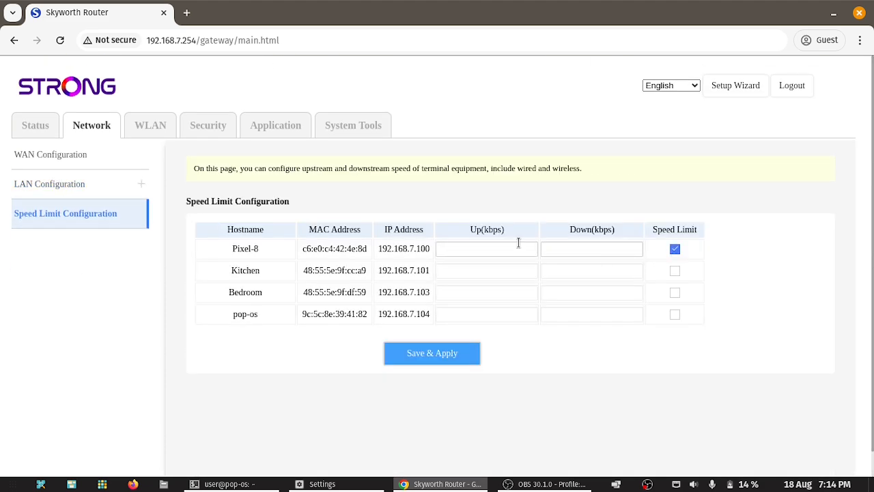
pyautogui.click(502, 247)
pyautogui.write('500')
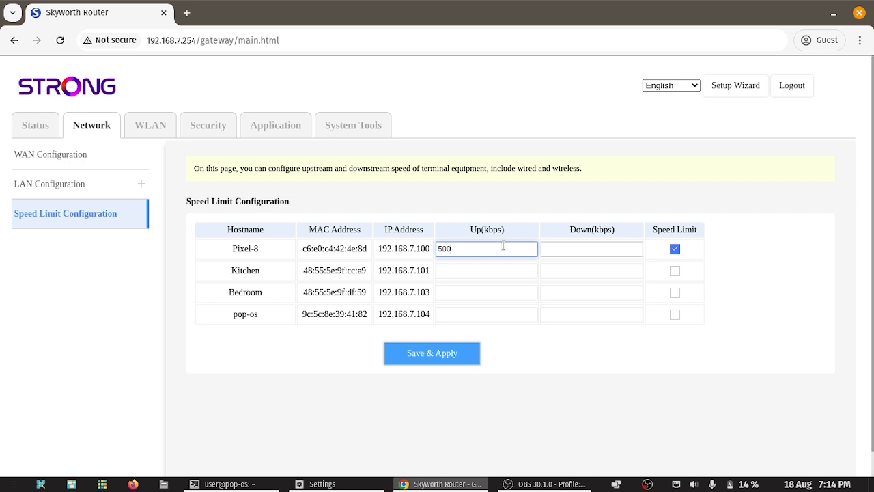
pyautogui.click(580, 250)
pyautogui.click(526, 250)
pyautogui.write('0')
pyautogui.click(584, 249)
pyautogui.write('5000')
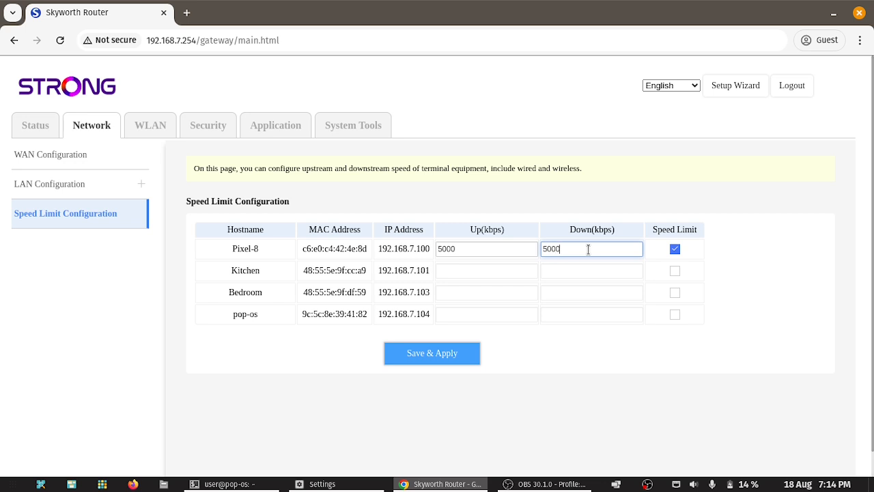
pyautogui.click(436, 356)
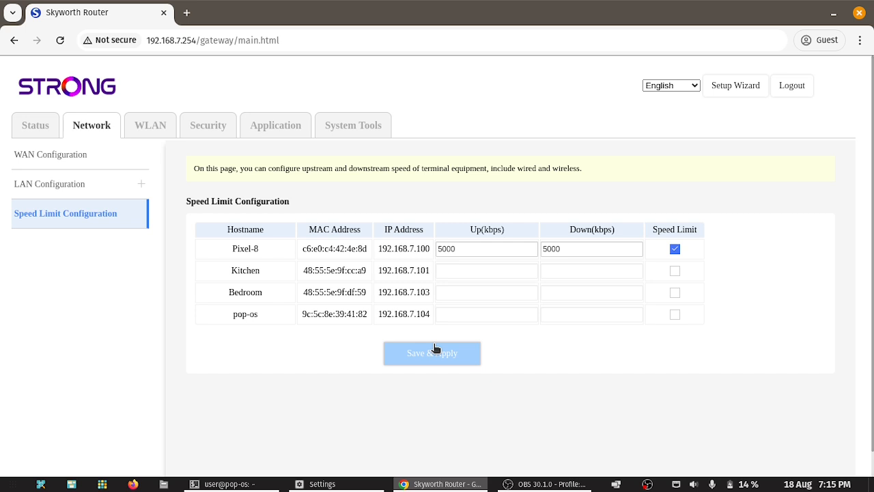
# Step: Raise Pixel-8's limits to 50000 kbps and apply, then remove the limit and save
pyautogui.click(465, 249)
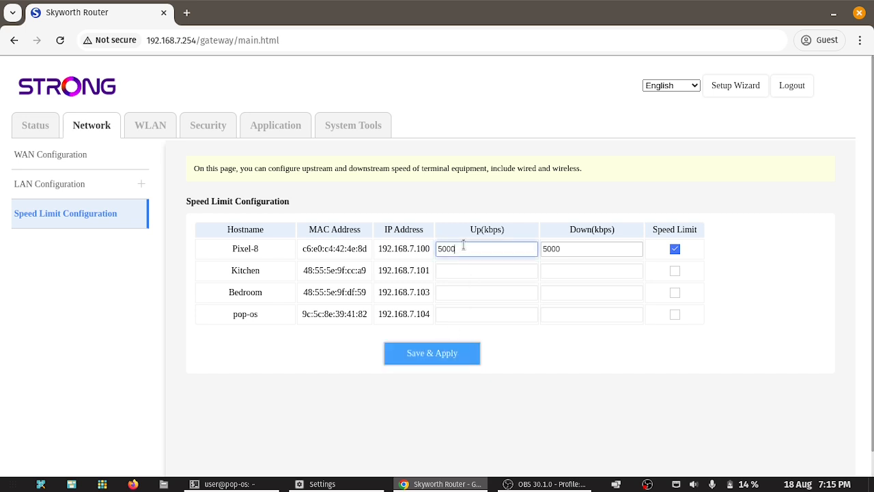
pyautogui.write('0')
pyautogui.click(590, 251)
pyautogui.write('0')
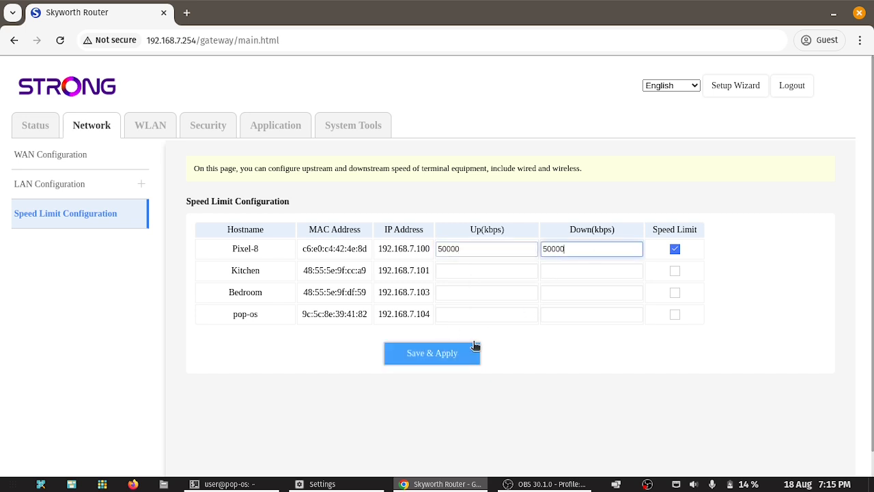
pyautogui.click(454, 352)
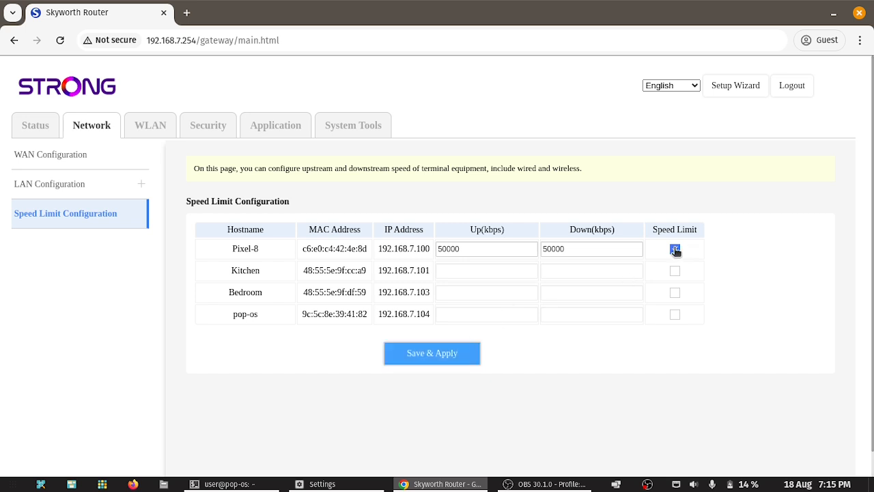
pyautogui.click(675, 249)
pyautogui.click(434, 352)
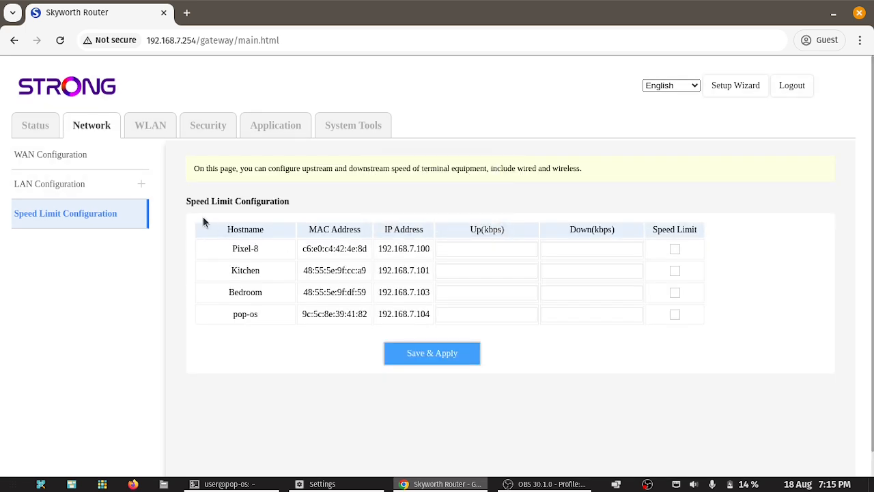
# Step: Review the 2.4G SSID and revealed WPA passphrase, then bring up 2.4G Advanced Settings
pyautogui.click(152, 129)
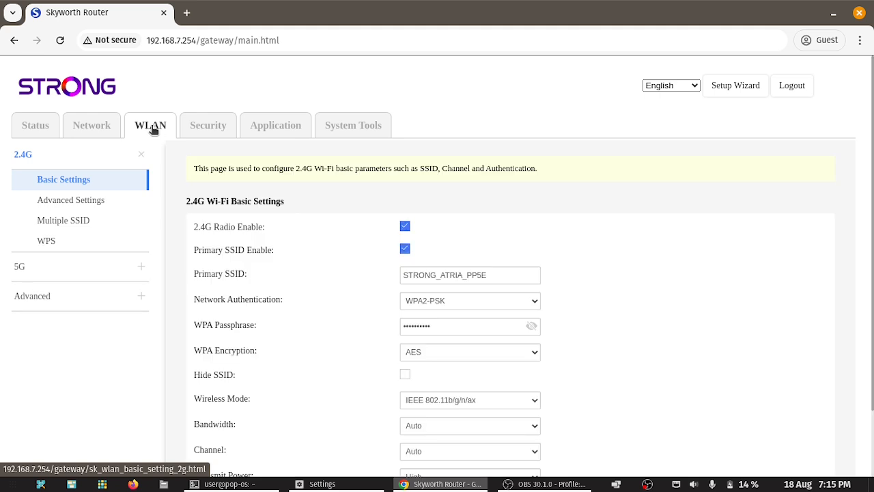
pyautogui.scroll(-2, 604, 240)
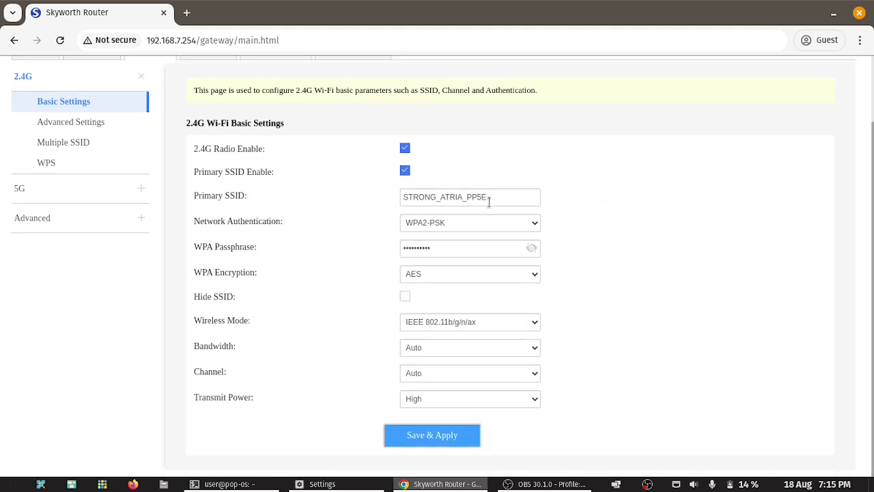
pyautogui.moveTo(419, 197); pyautogui.dragTo(508, 197)
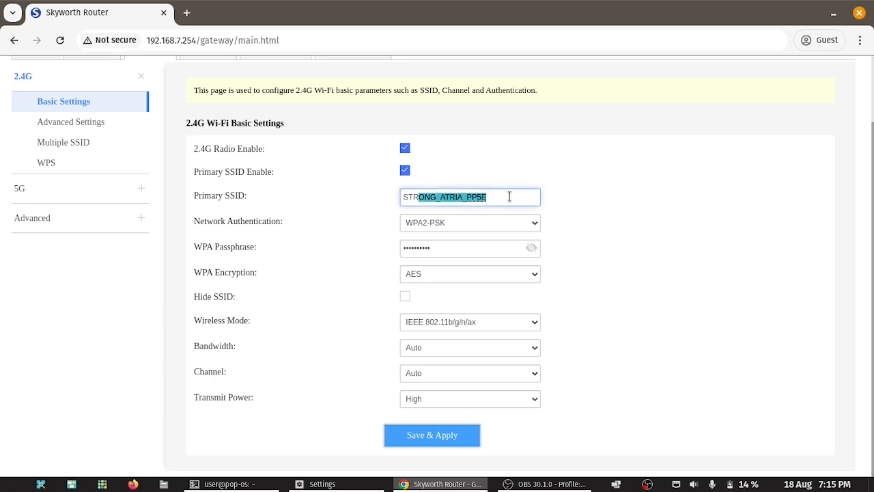
pyautogui.click(510, 197)
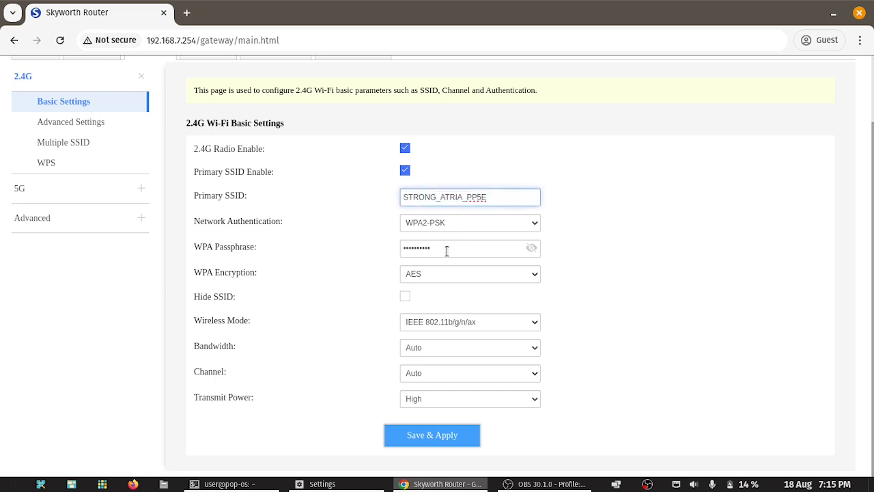
pyautogui.click(531, 248)
pyautogui.click(478, 249)
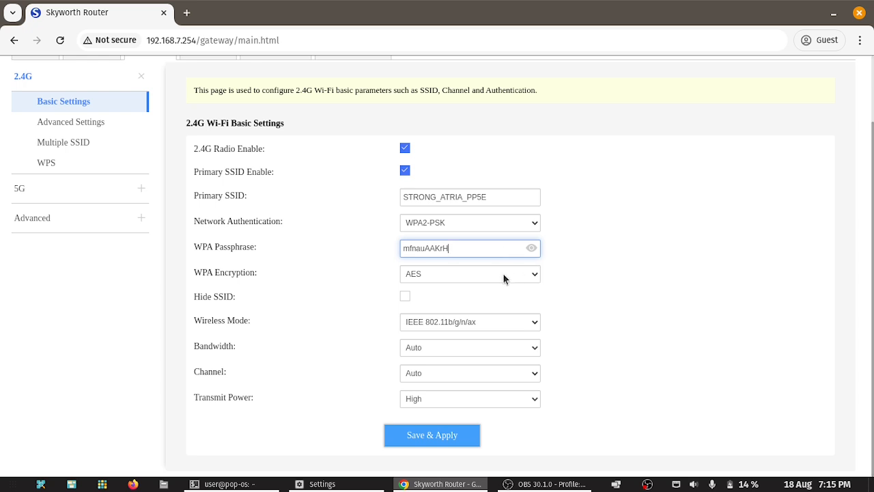
pyautogui.click(76, 123)
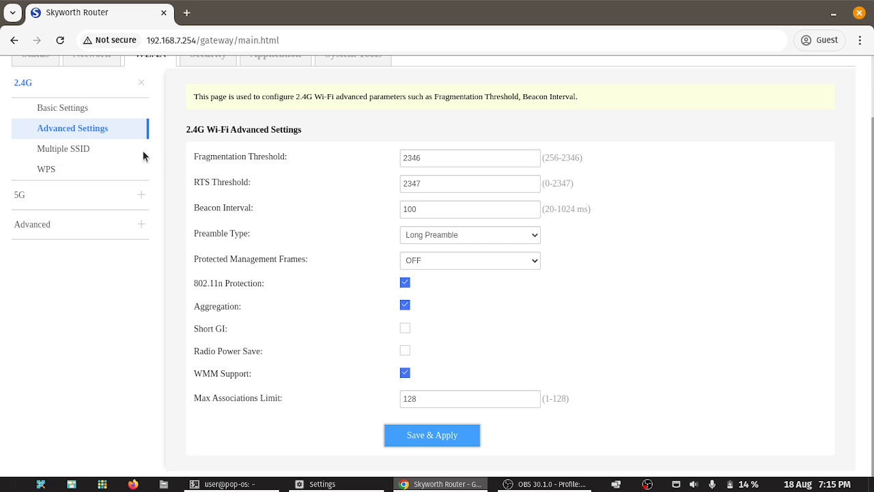
# Step: Save Wi-Fi access control with mode Disable, then bring up the Wi-Fi Scheduler page
pyautogui.click(71, 149)
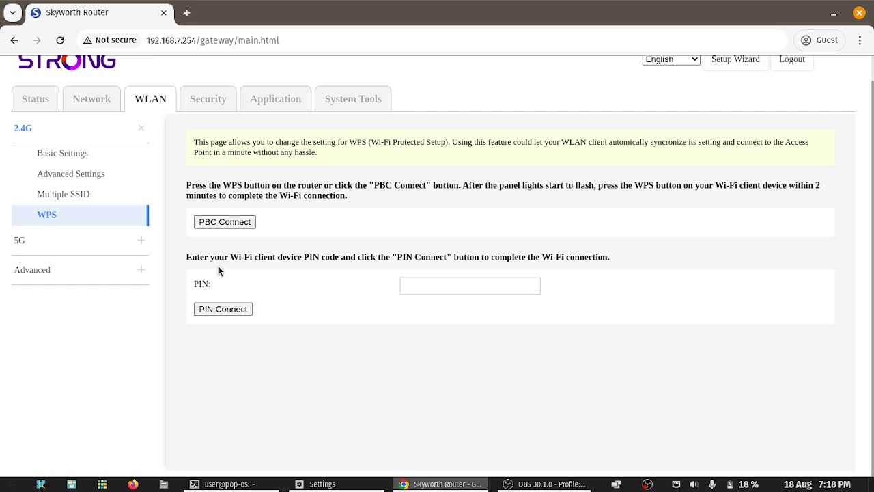
pyautogui.click(33, 270)
pyautogui.click(424, 213)
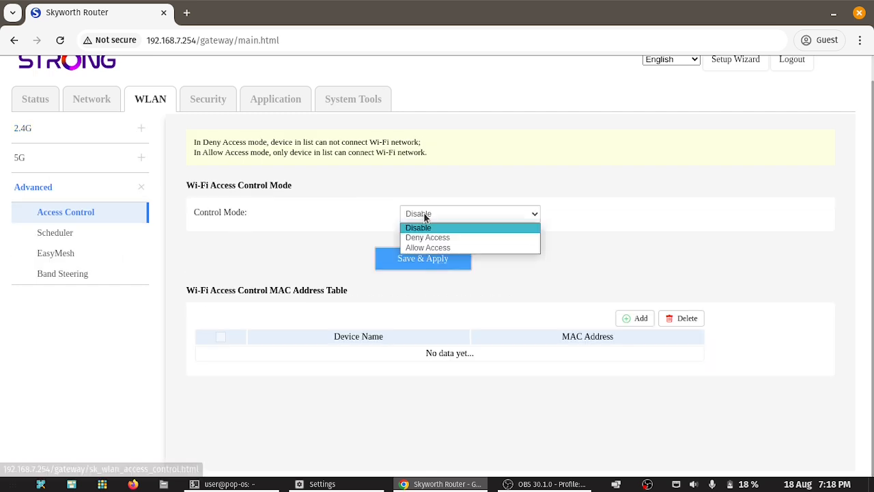
pyautogui.click(439, 181)
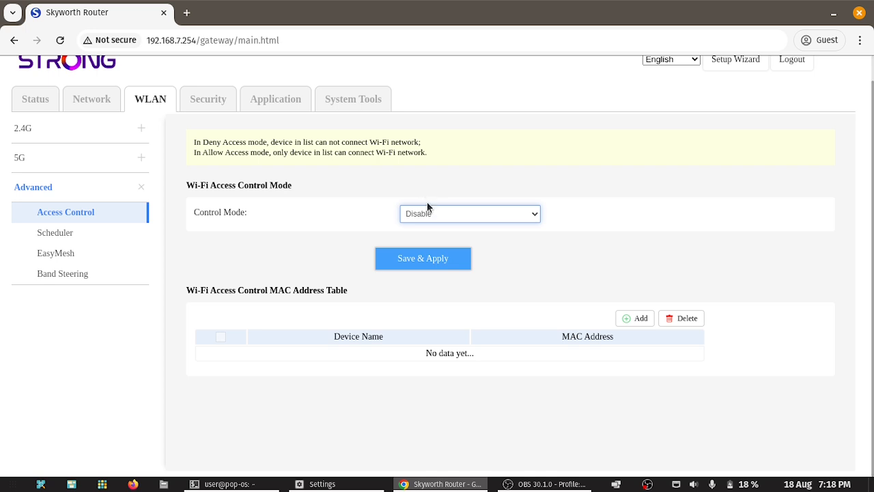
pyautogui.click(459, 264)
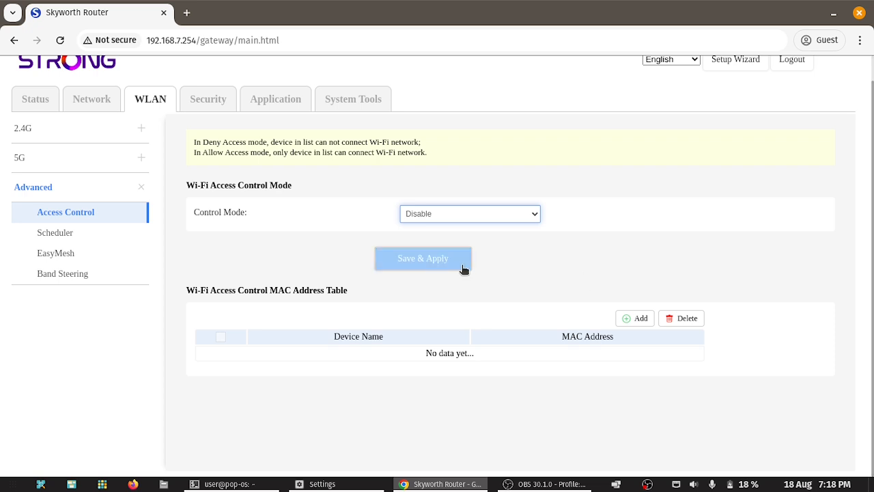
pyautogui.click(50, 233)
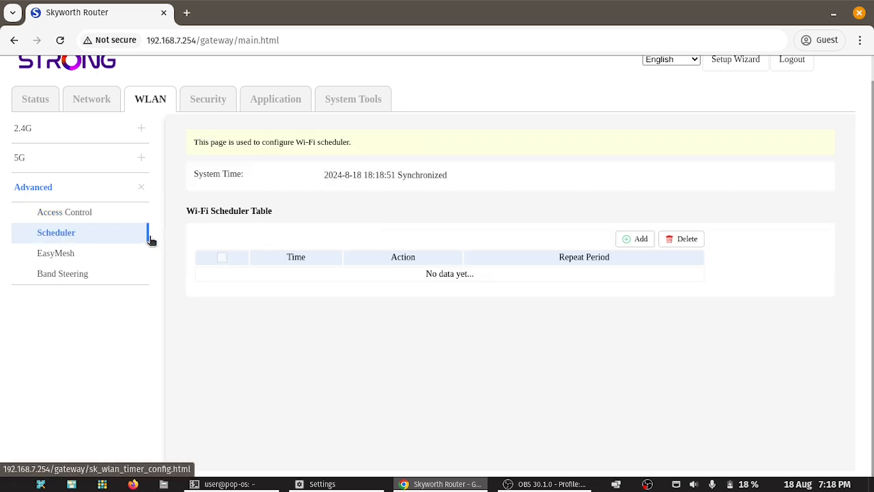
# Step: Add a Wi-Fi closing schedule from 21:00 to 08:00
pyautogui.click(636, 243)
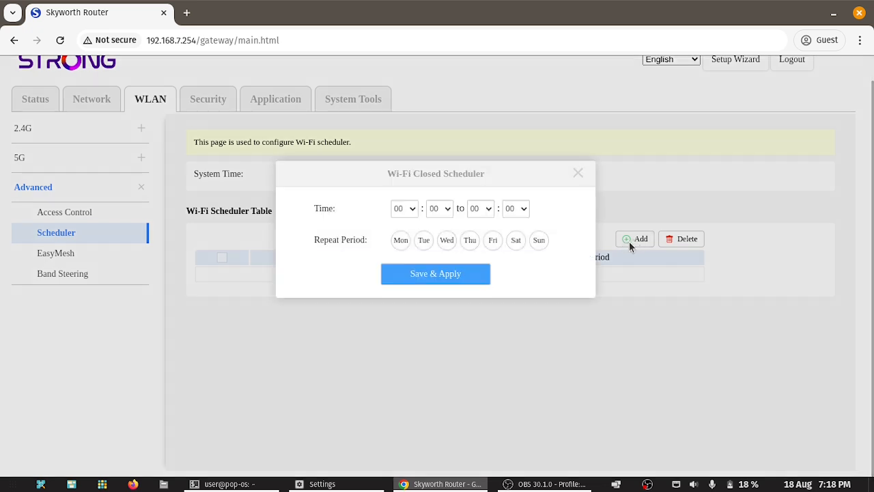
pyautogui.click(407, 209)
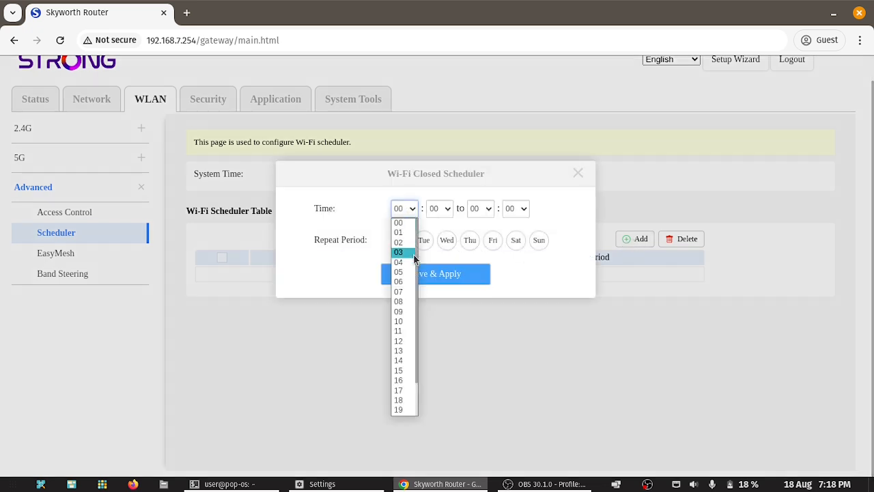
pyautogui.click(416, 302)
pyautogui.click(405, 211)
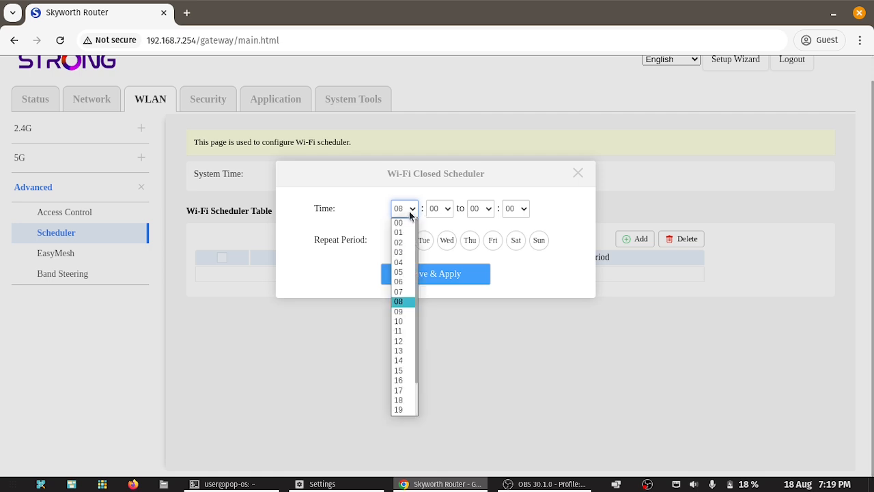
pyautogui.click(404, 408)
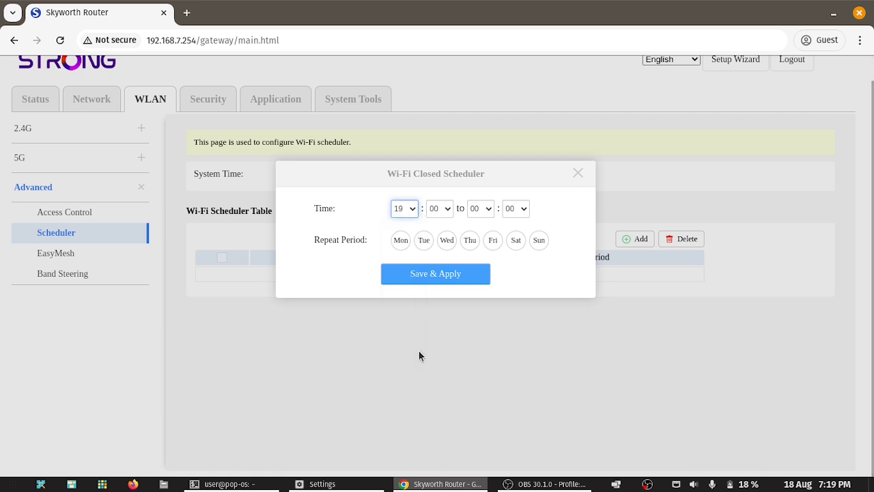
pyautogui.click(412, 212)
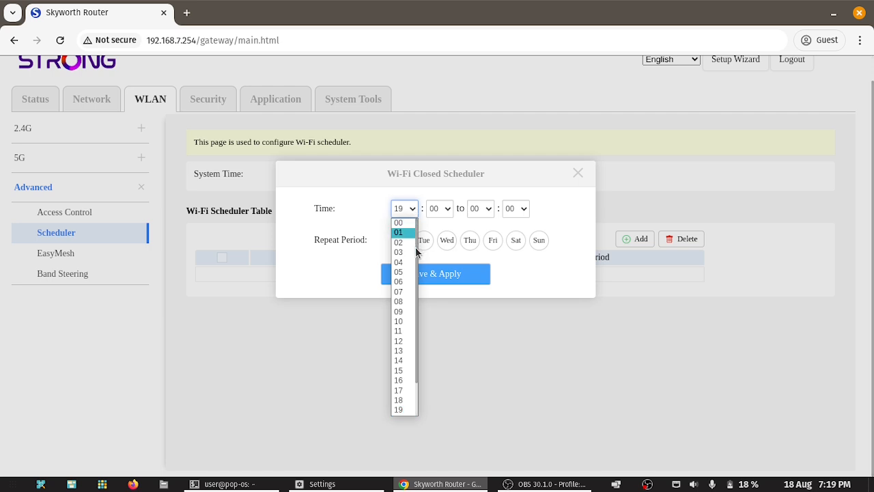
pyautogui.click(401, 392)
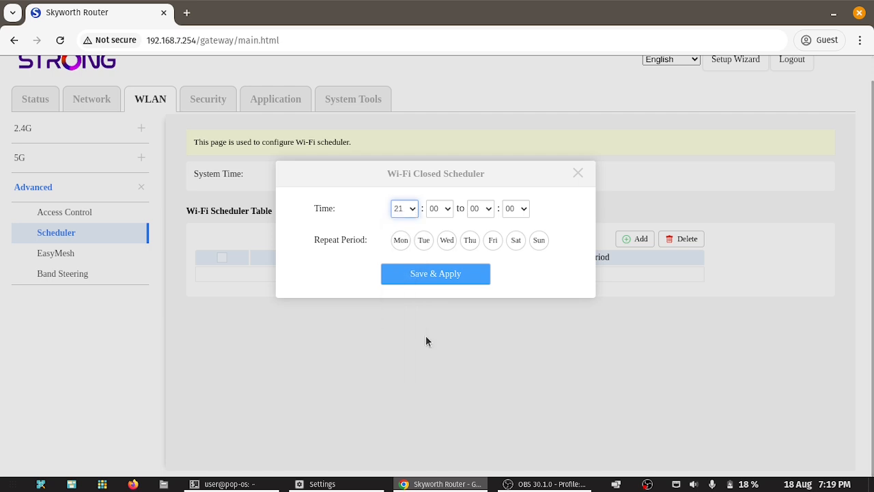
pyautogui.click(484, 210)
pyautogui.click(476, 301)
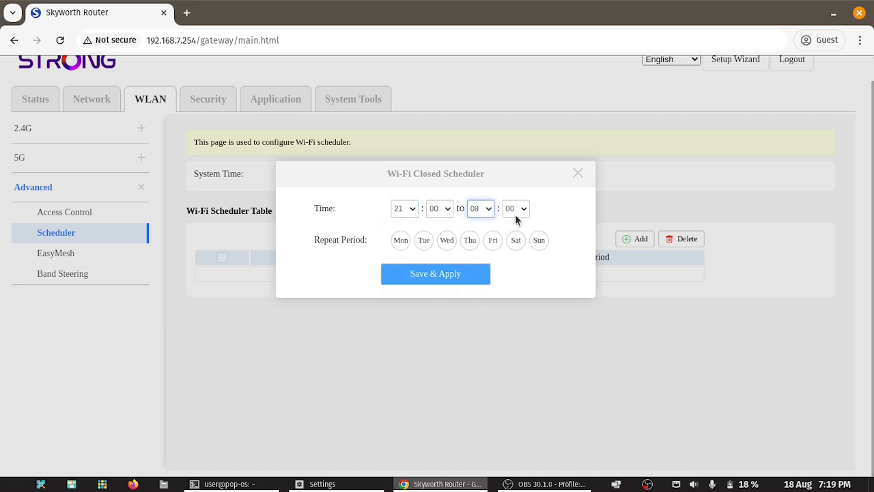
# Step: Set the rule to repeat Monday through Sunday and save it
pyautogui.click(401, 240)
pyautogui.click(424, 239)
pyautogui.click(447, 239)
pyautogui.click(469, 239)
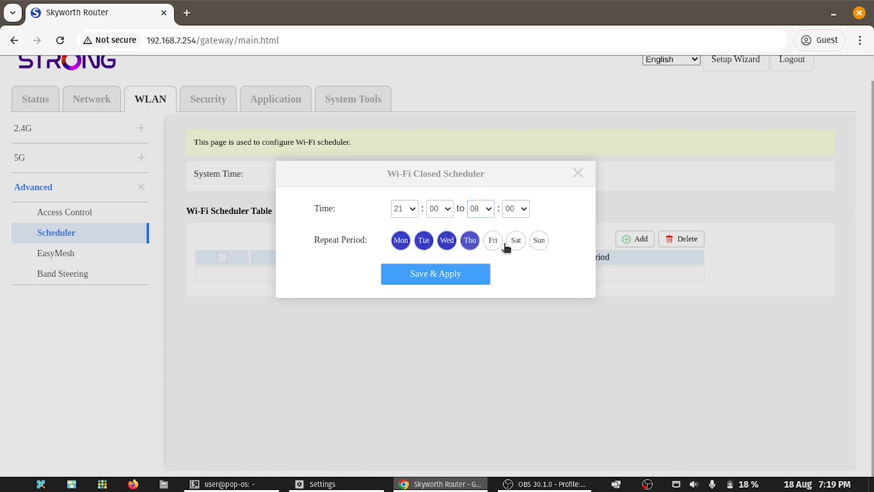
pyautogui.click(493, 240)
pyautogui.click(516, 239)
pyautogui.click(539, 239)
pyautogui.click(453, 273)
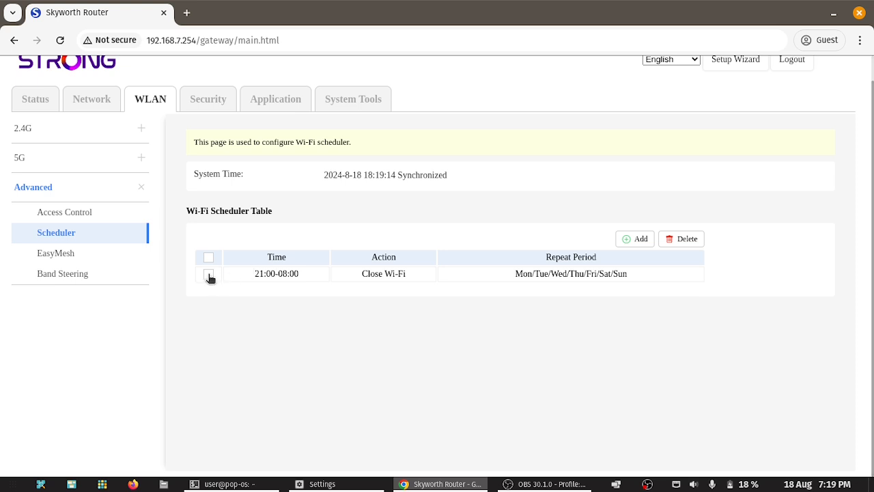
# Step: Mark the 21:00–08:00 rule and highlight its start time and the router's system time
pyautogui.click(208, 274)
pyautogui.click(209, 274)
pyautogui.click(209, 274)
pyautogui.moveTo(254, 273)
pyautogui.mouseDown()
pyautogui.moveTo(298, 275)
pyautogui.moveTo(266, 275)
pyautogui.mouseUp()
pyautogui.moveTo(350, 175); pyautogui.dragTo(408, 177)
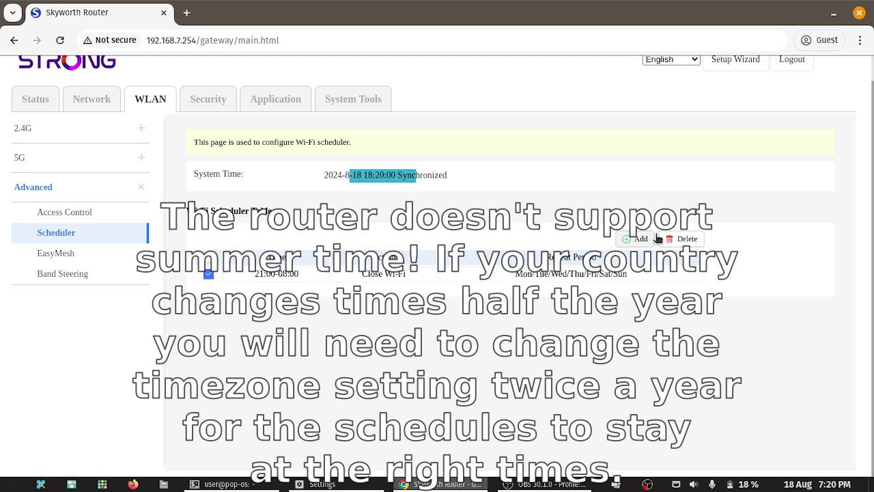
# Step: Delete the 21:00–08:00 Wi-Fi rule and move via EasyMesh to Band Steering settings
pyautogui.click(686, 240)
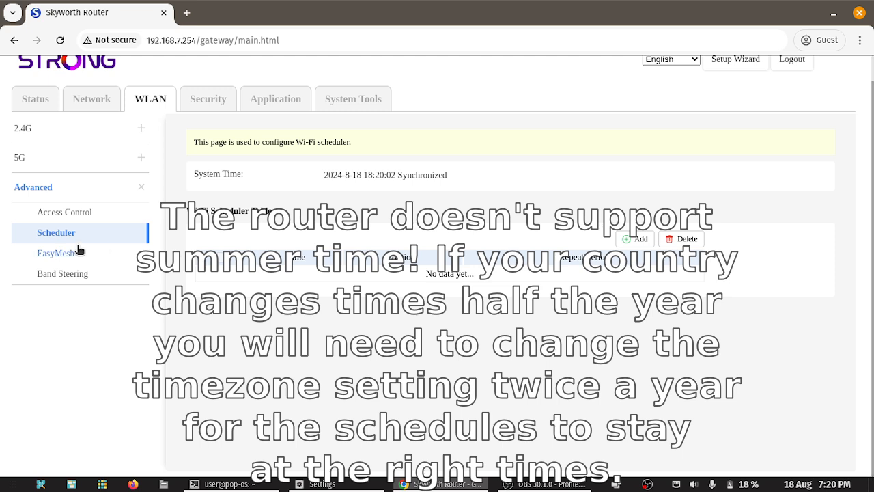
pyautogui.click(56, 253)
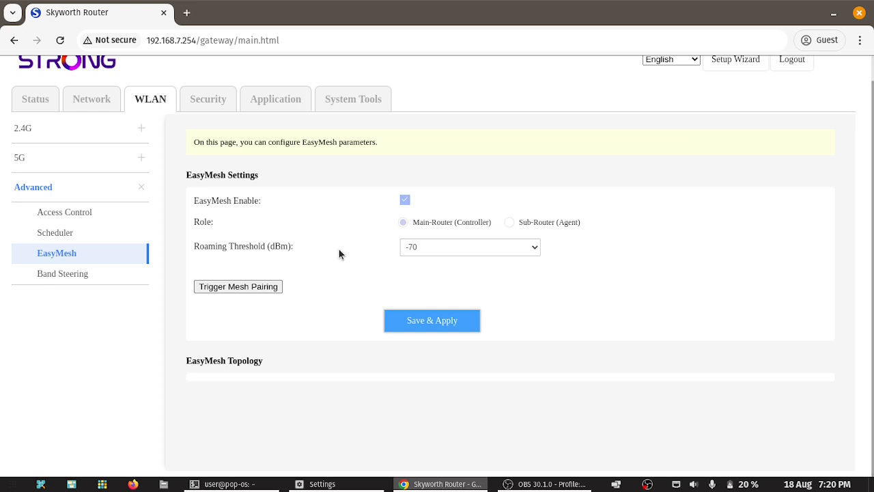
pyautogui.click(61, 278)
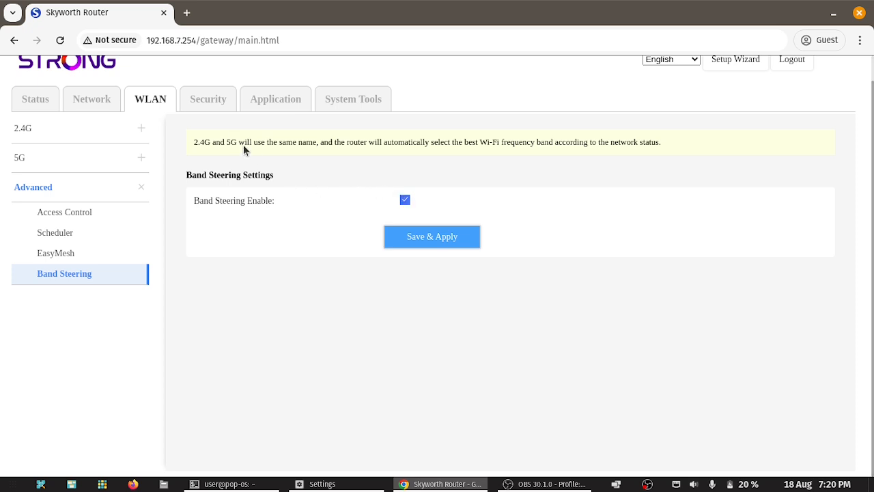
# Step: Toggle the Security firewall level between High and Low, leaving it at Low
pyautogui.click(209, 101)
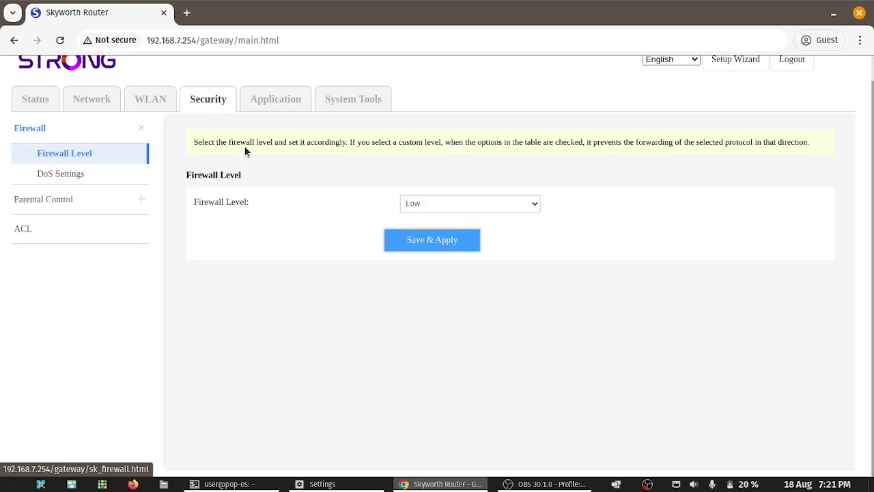
pyautogui.click(438, 207)
pyautogui.click(422, 223)
pyautogui.click(422, 203)
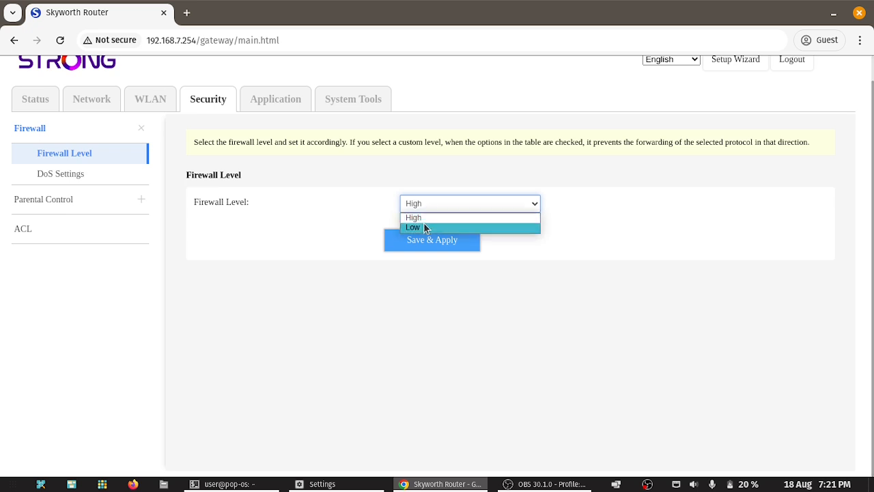
pyautogui.click(424, 224)
pyautogui.click(424, 202)
pyautogui.click(422, 218)
pyautogui.click(418, 206)
pyautogui.click(414, 227)
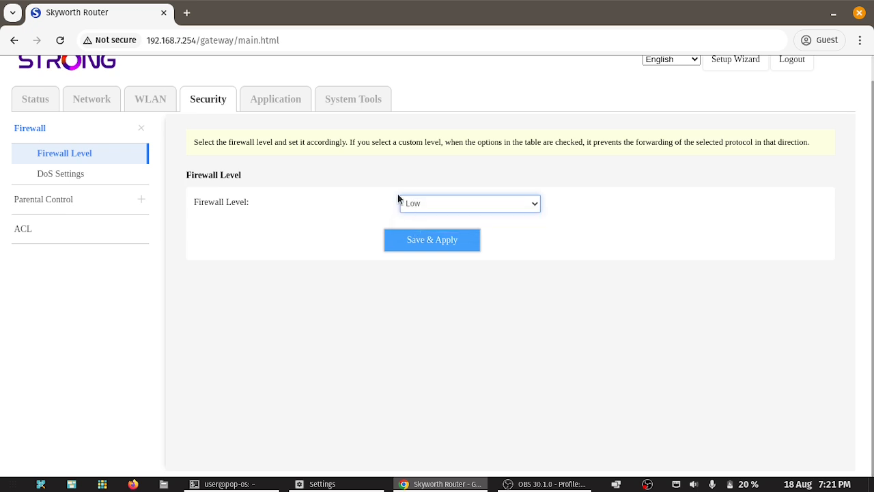
# Step: Look at DoS settings and the Parental Control schedule, discarding a new schedule form
pyautogui.click(69, 174)
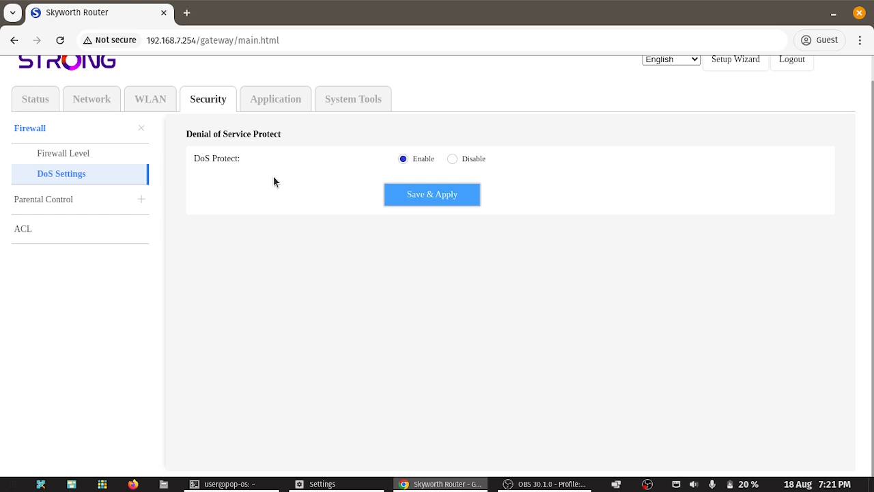
pyautogui.click(105, 198)
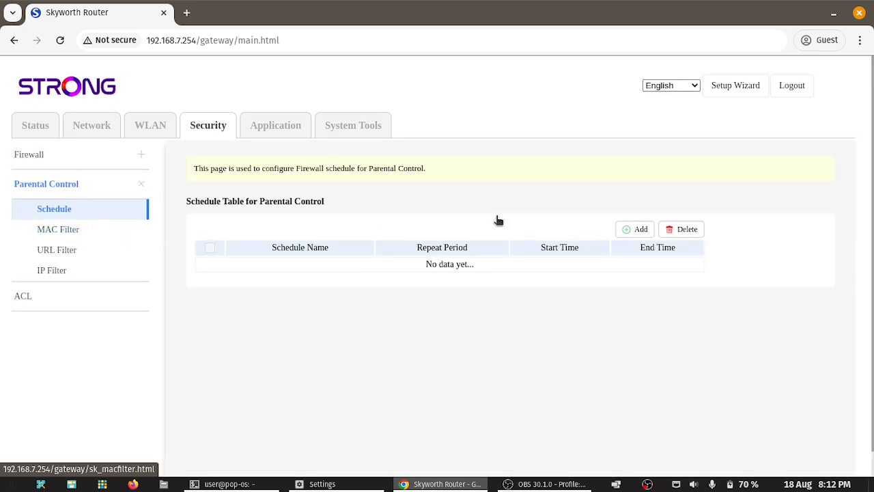
pyautogui.click(633, 230)
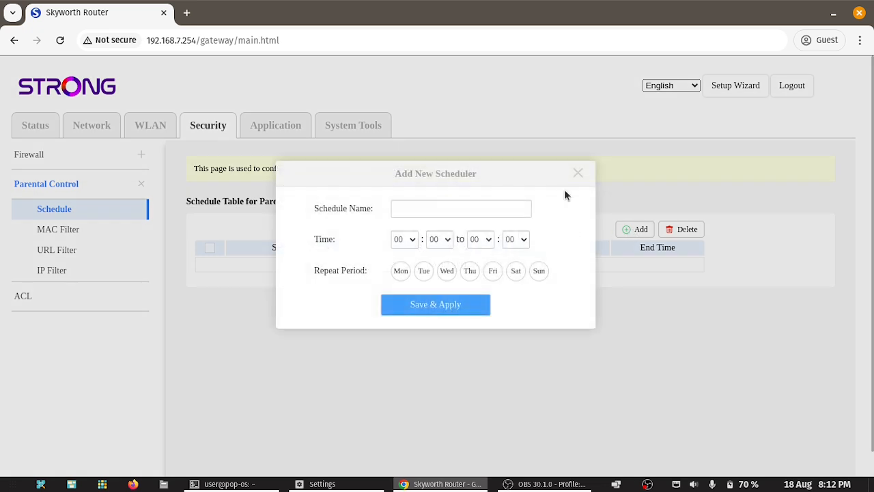
pyautogui.click(580, 174)
# Step: Enable the URL filter and save it in Deny List mode
pyautogui.click(66, 251)
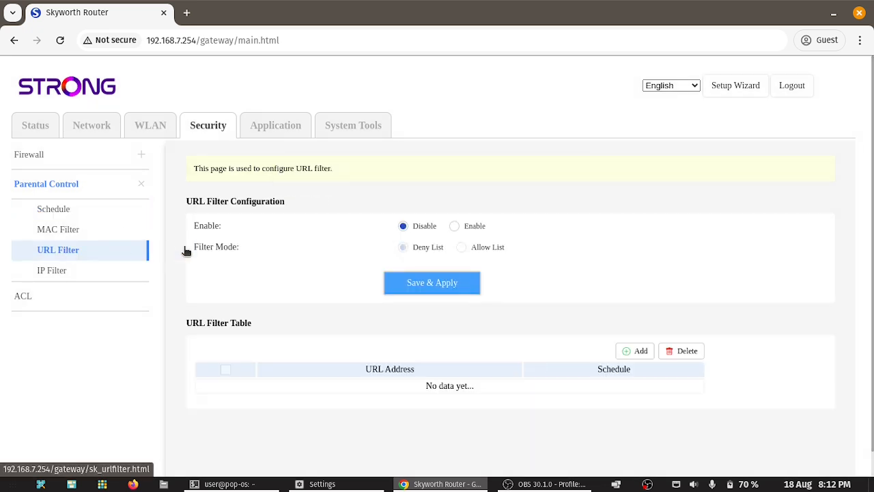
pyautogui.click(455, 226)
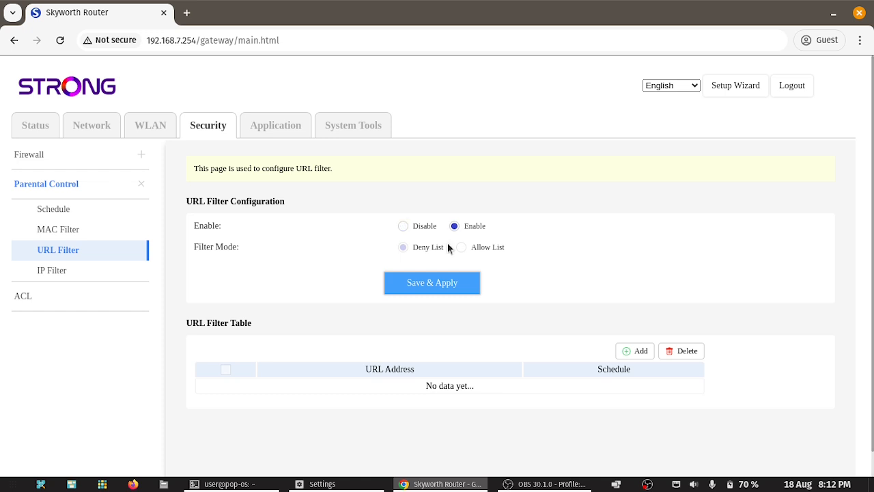
pyautogui.click(431, 276)
pyautogui.click(458, 288)
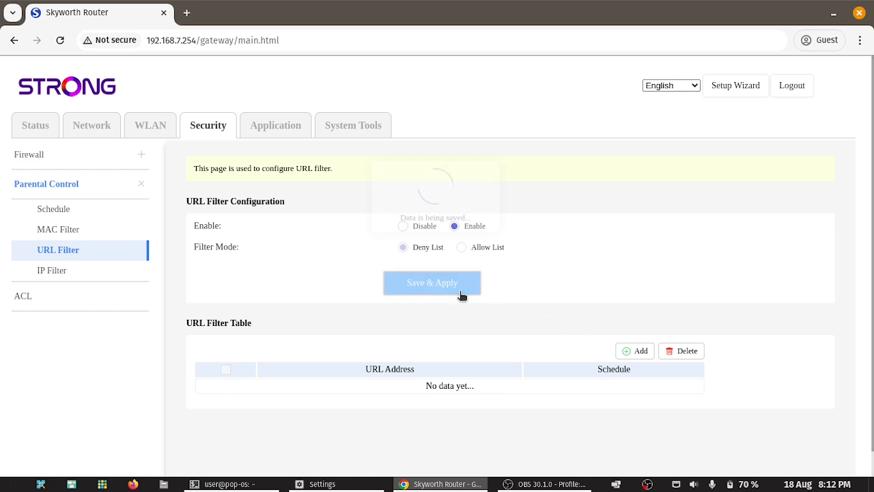
# Step: Add bbc.co.uk to the URL filter with the Always schedule
pyautogui.click(635, 353)
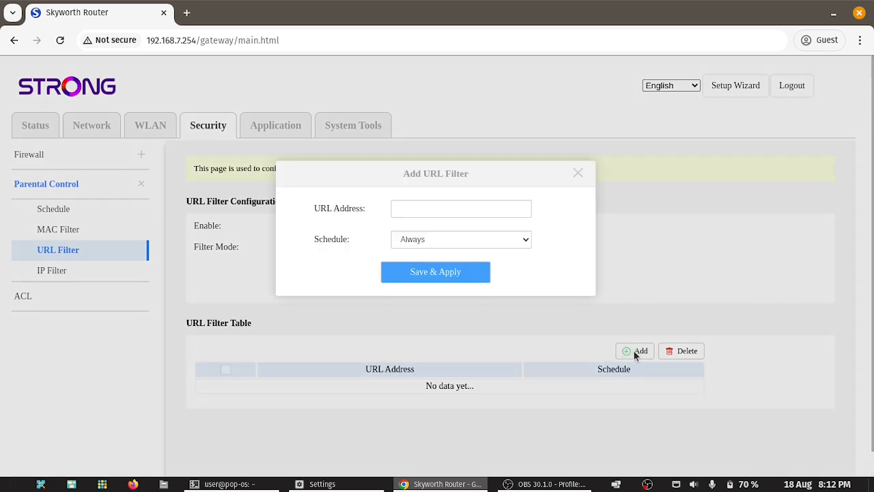
pyautogui.click(423, 209)
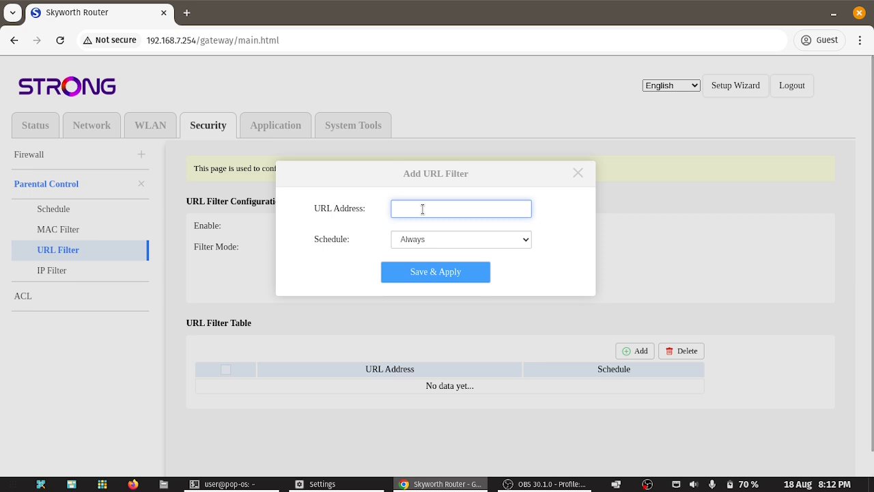
pyautogui.write('bbc.co.uk')
pyautogui.press('Tab')
pyautogui.click(450, 243)
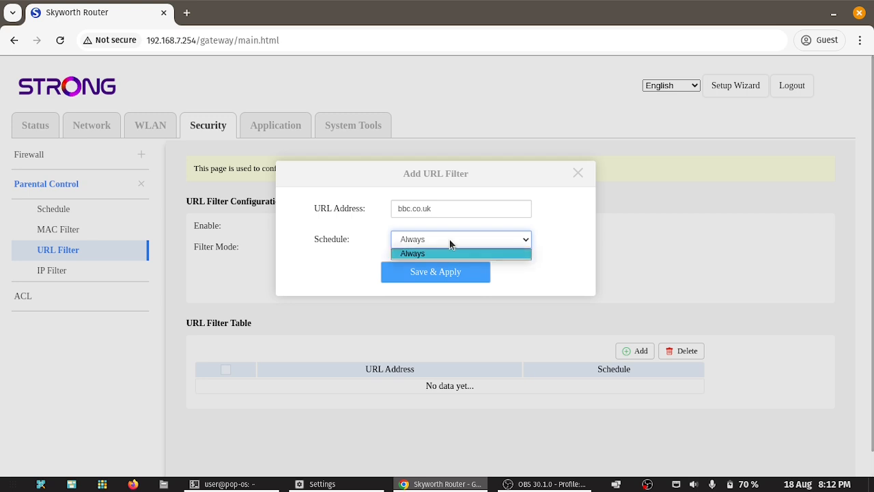
pyautogui.click(444, 253)
pyautogui.click(437, 273)
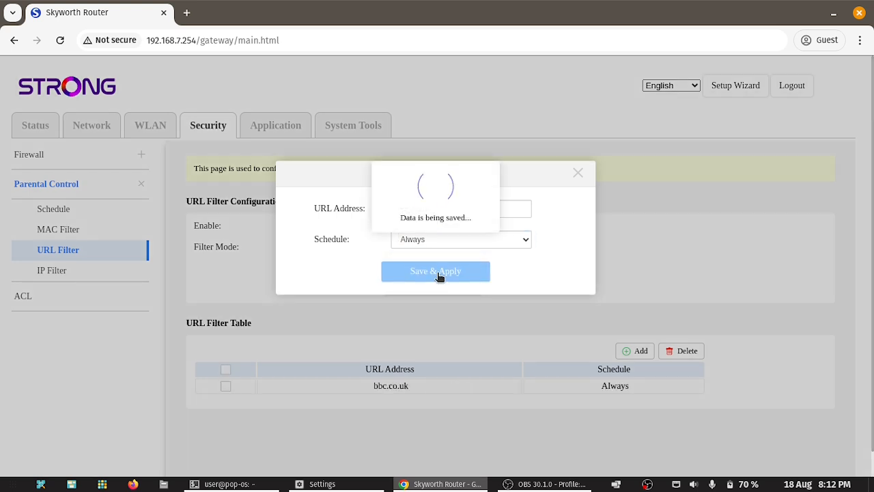
# Step: Test the block by loading bbc.co.uk/news in a new browser tab
pyautogui.hotkey('ctrl', 't')
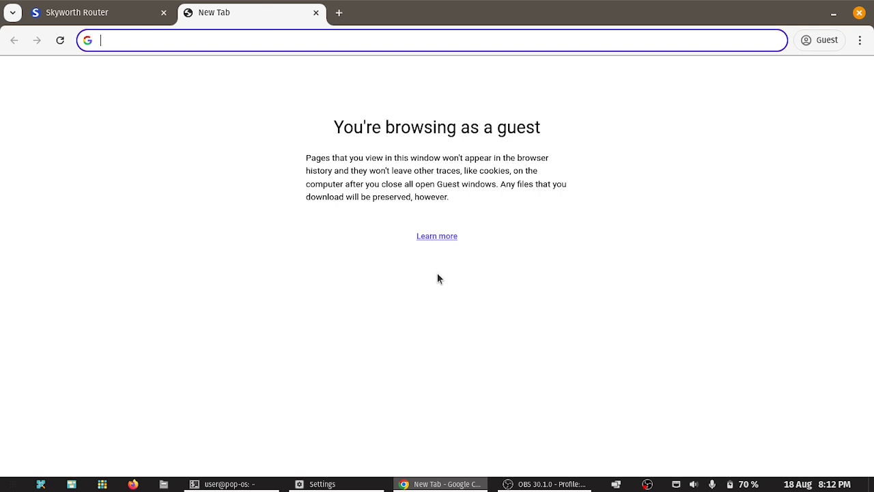
pyautogui.write('bbc.co.uk/news')
pyautogui.press('Return')
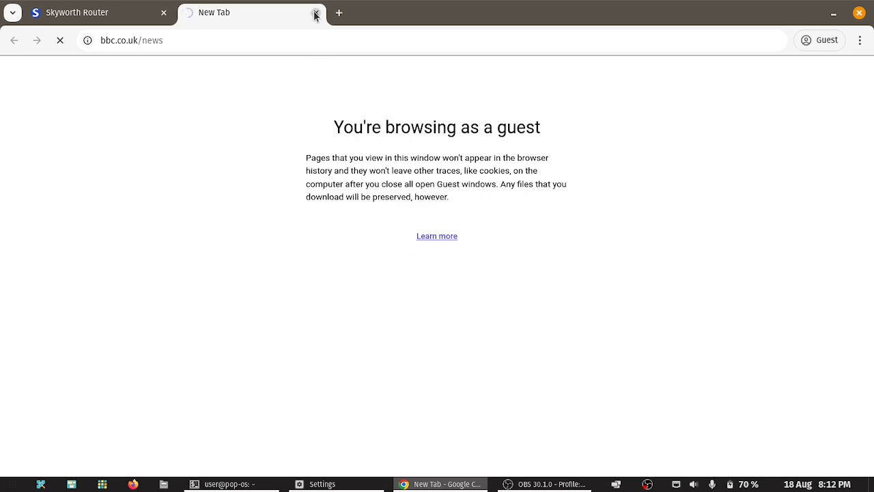
pyautogui.click(96, 12)
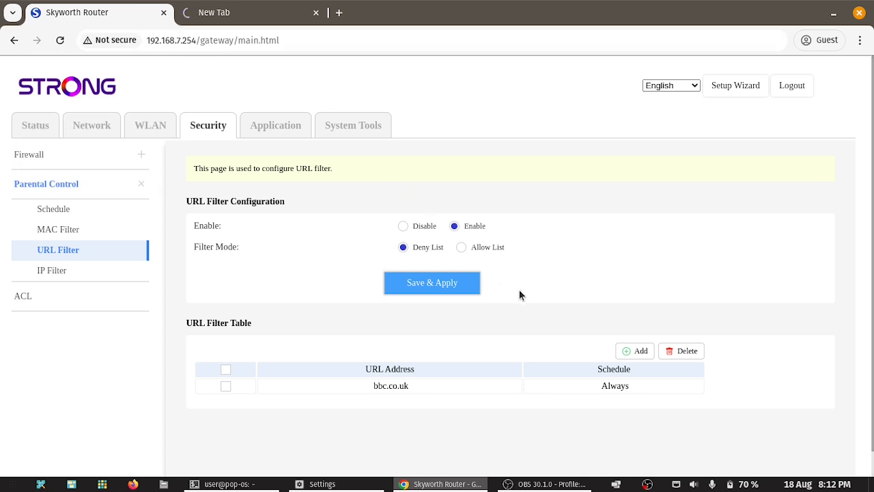
# Step: Save the URL filter as disabled and close the BBC News test tab
pyautogui.click(403, 226)
pyautogui.click(439, 290)
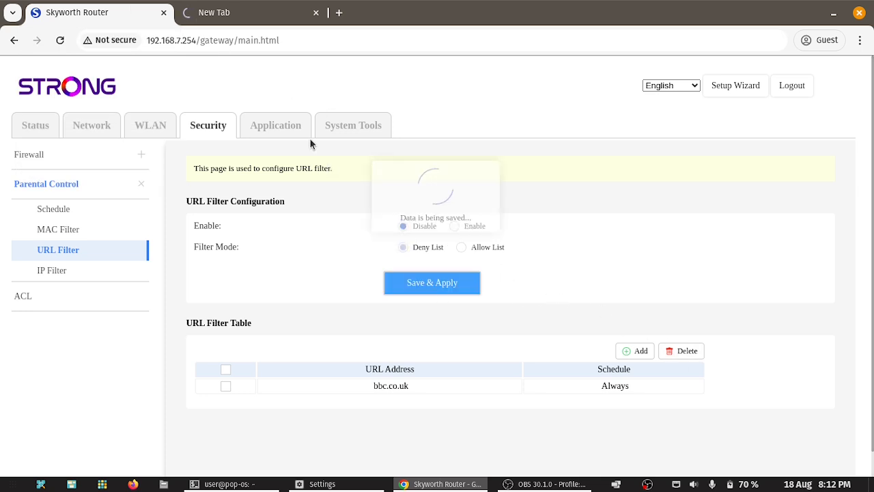
pyautogui.click(255, 13)
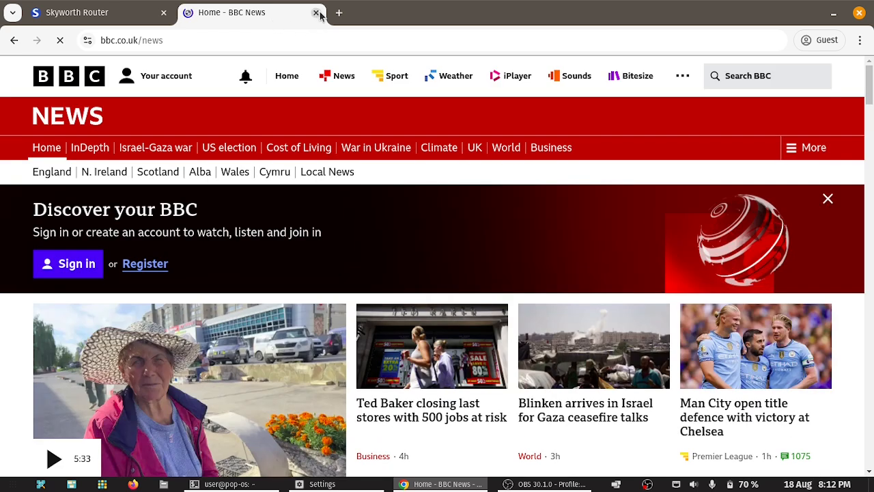
pyautogui.click(315, 13)
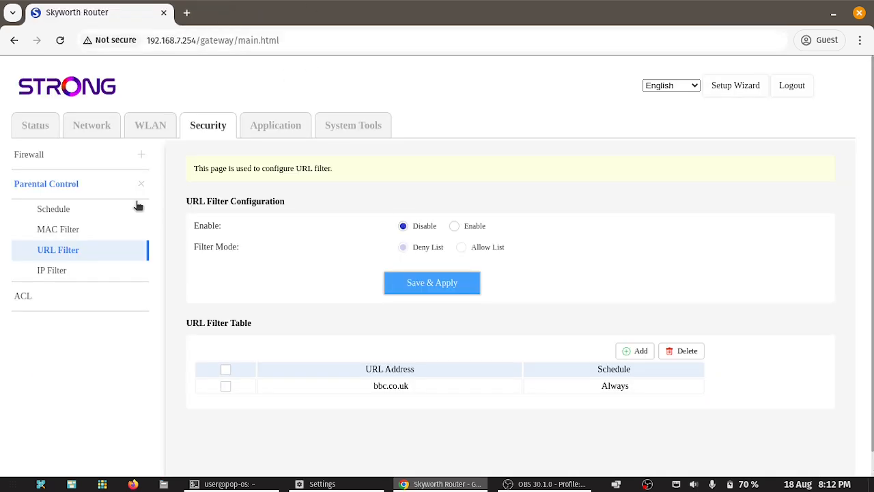
# Step: Review the IP Filter page and ACL IPv4/IPv6 tables, then move to Application's ALG page
pyautogui.click(72, 270)
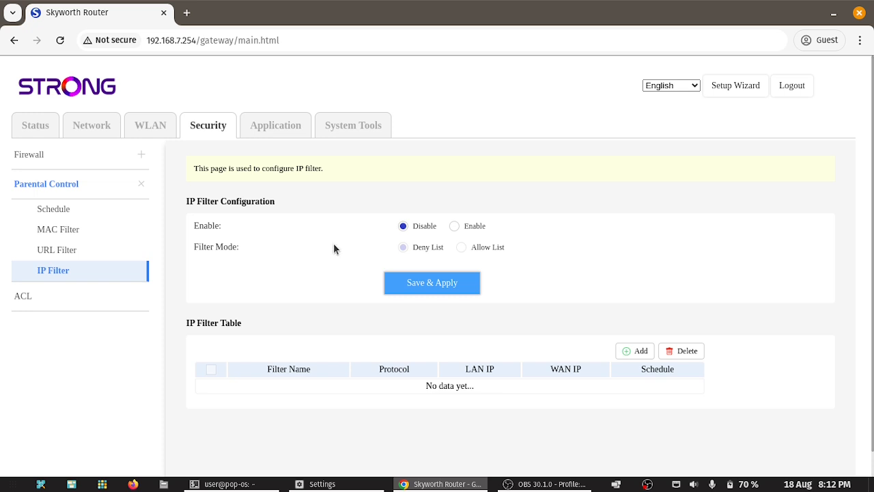
pyautogui.click(48, 295)
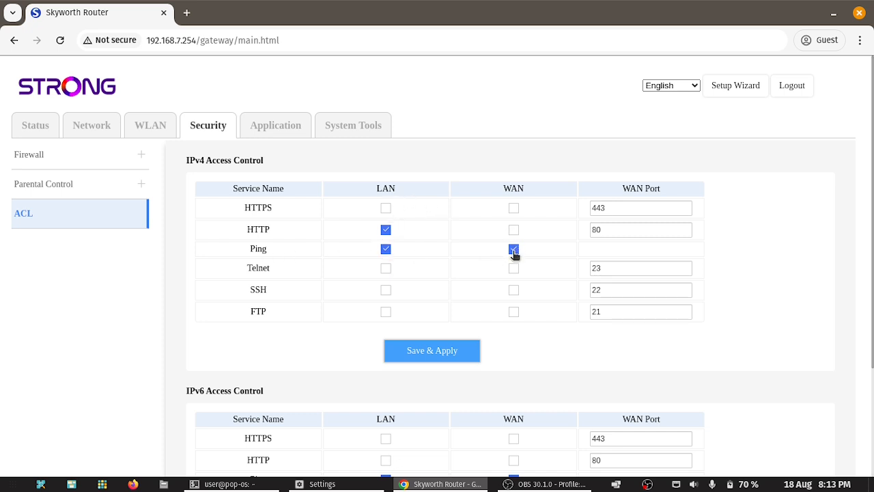
pyautogui.scroll(-4, 514, 253)
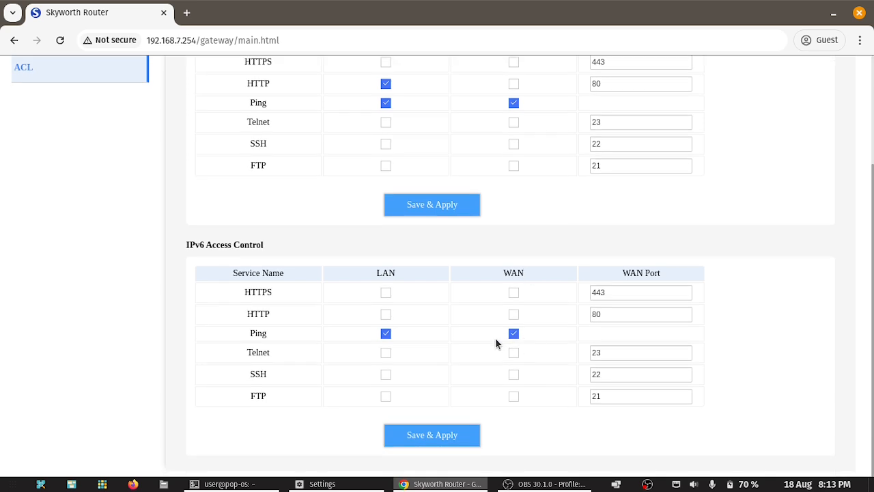
pyautogui.scroll(4, 495, 337)
pyautogui.click(278, 128)
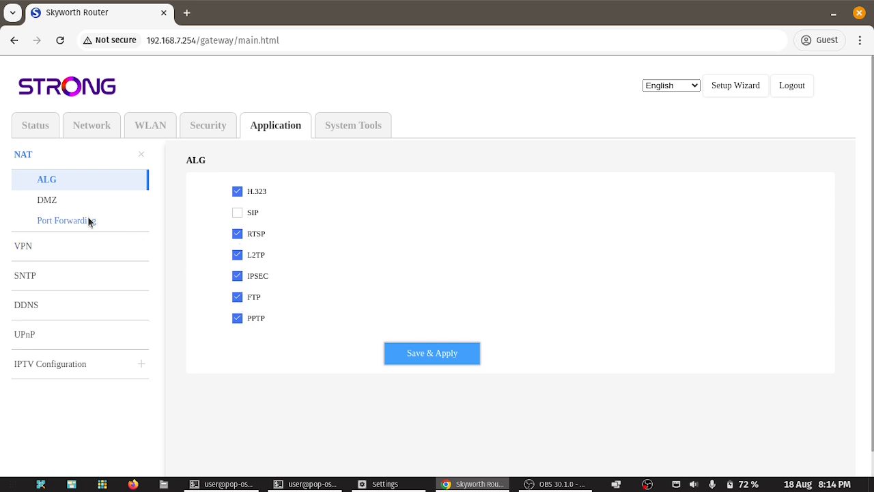
# Step: Check the DMZ host device list without choosing one, then go to Port Forwarding
pyautogui.click(47, 199)
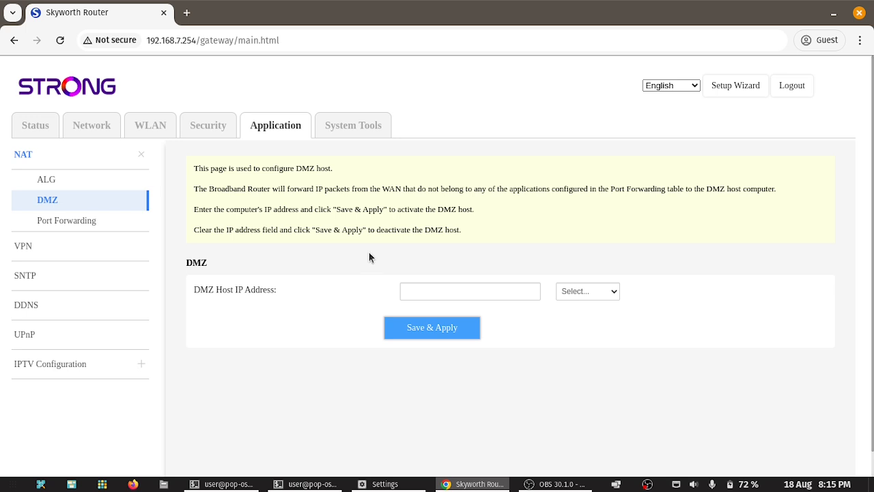
pyautogui.click(574, 292)
pyautogui.click(529, 256)
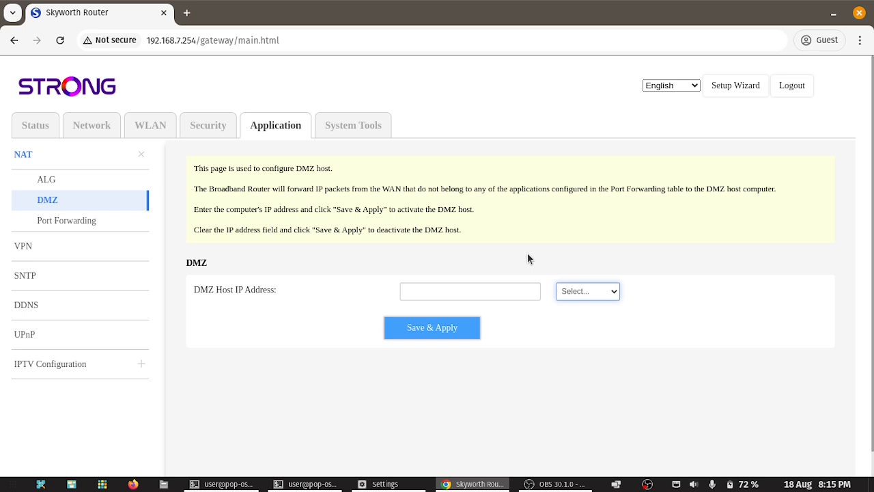
pyautogui.click(68, 222)
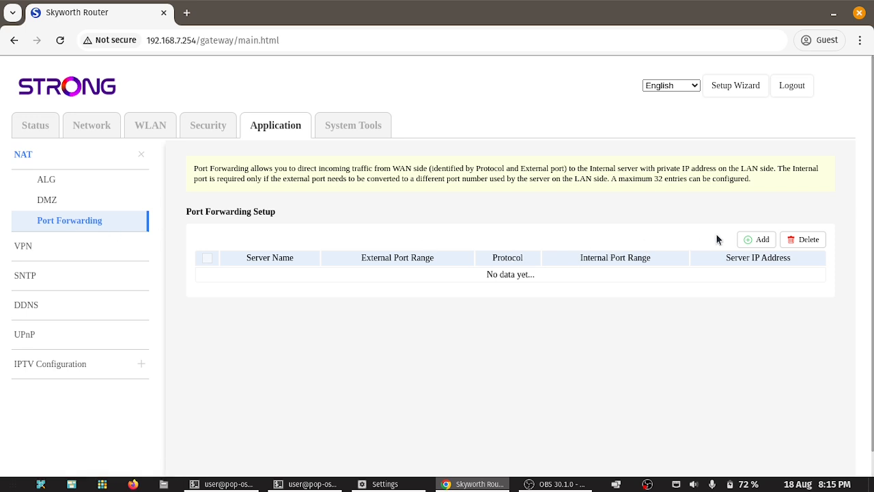
# Step: Add a Custom Service forwarding rule named MySMTP Server to server 192.168.7.99
pyautogui.click(762, 241)
pyautogui.click(470, 252)
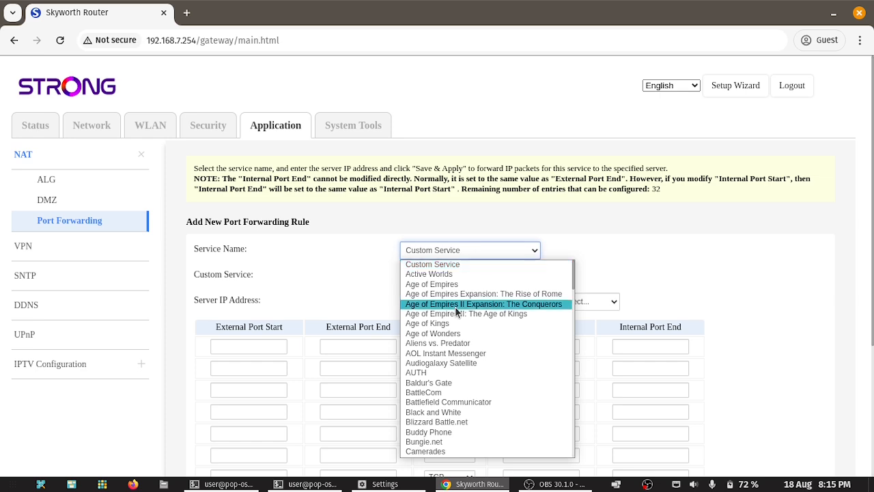
pyautogui.scroll(-10, 455, 329)
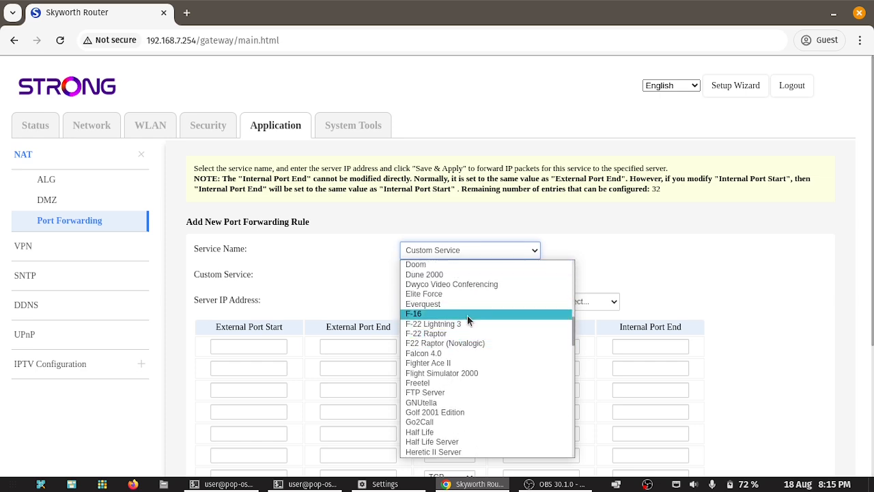
pyautogui.scroll(10, 464, 304)
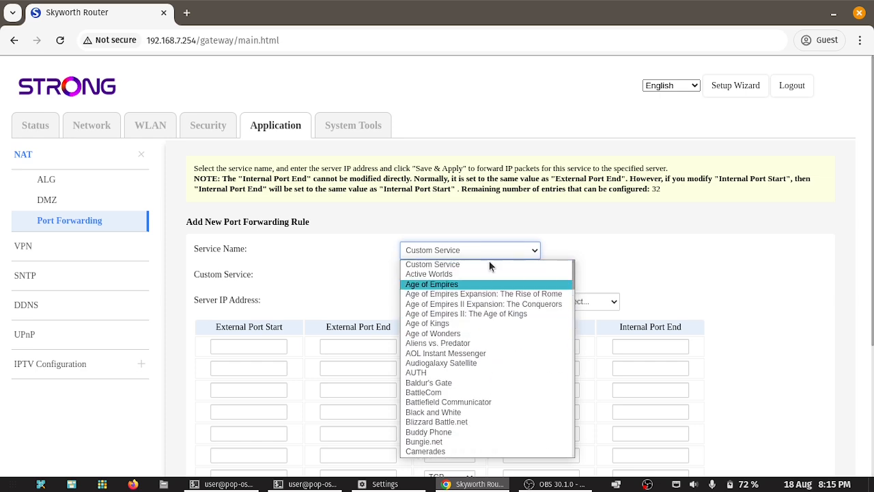
pyautogui.click(489, 260)
pyautogui.scroll(-2, 564, 248)
pyautogui.click(439, 200)
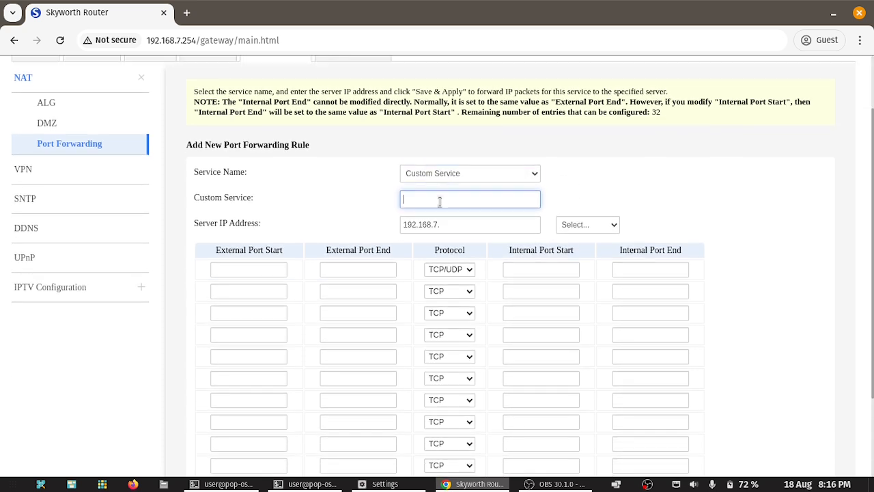
pyautogui.write('MySMTP Server')
pyautogui.click(451, 229)
pyautogui.write('99')
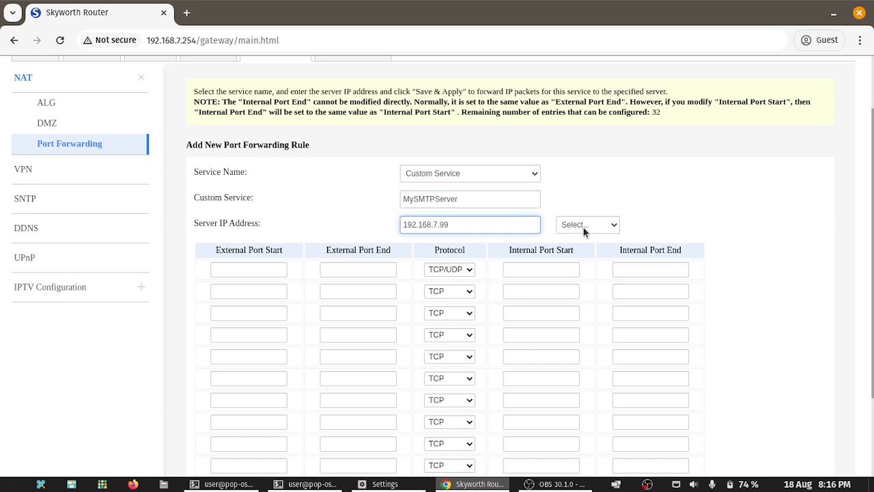
# Step: Set the rule's protocol to TCP with external ports 465 to 465
pyautogui.scroll(-3, 681, 211)
pyautogui.click(450, 156)
pyautogui.click(444, 176)
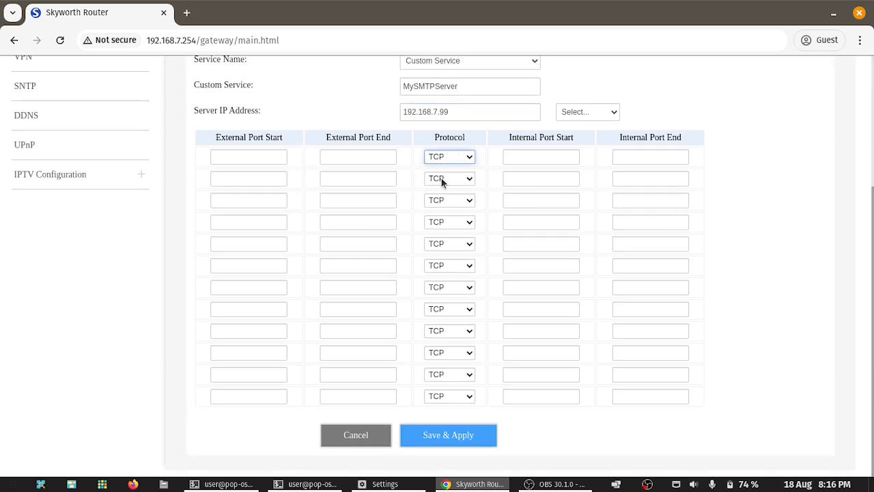
pyautogui.click(258, 156)
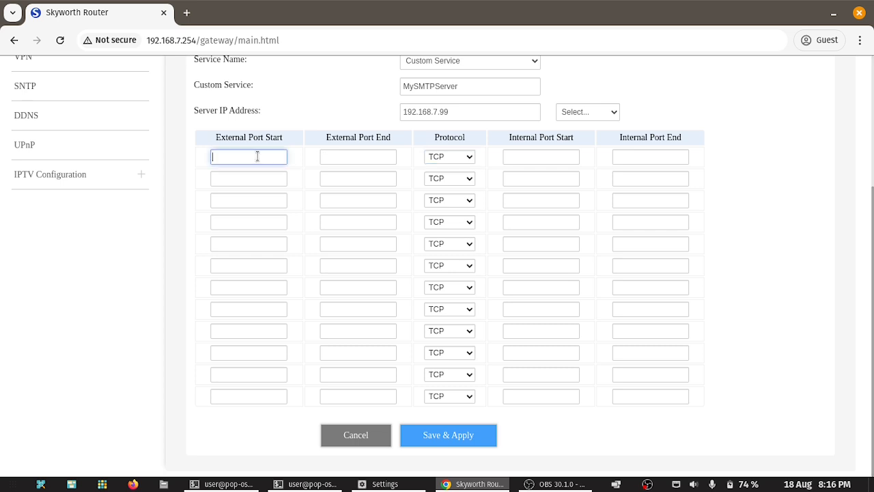
pyautogui.write('465')
pyautogui.click(339, 160)
pyautogui.write('465')
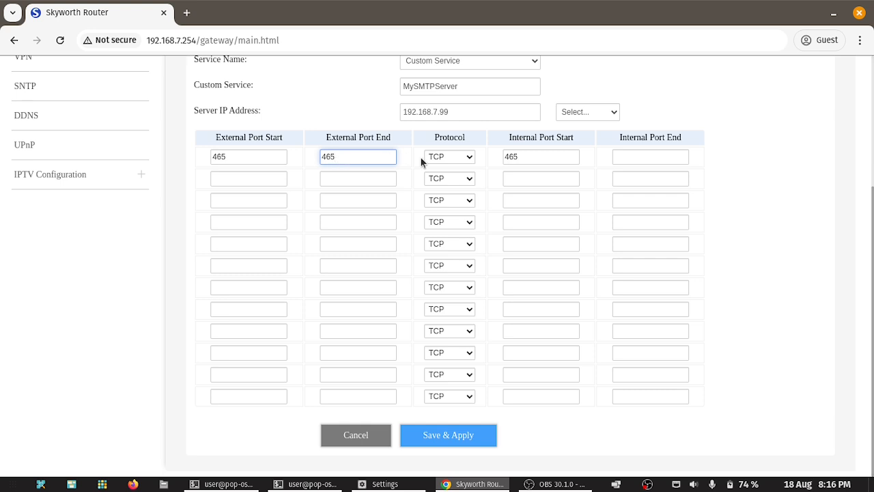
# Step: Map internal ports 25 to 25, save the rule, then delete it again
pyautogui.click(641, 162)
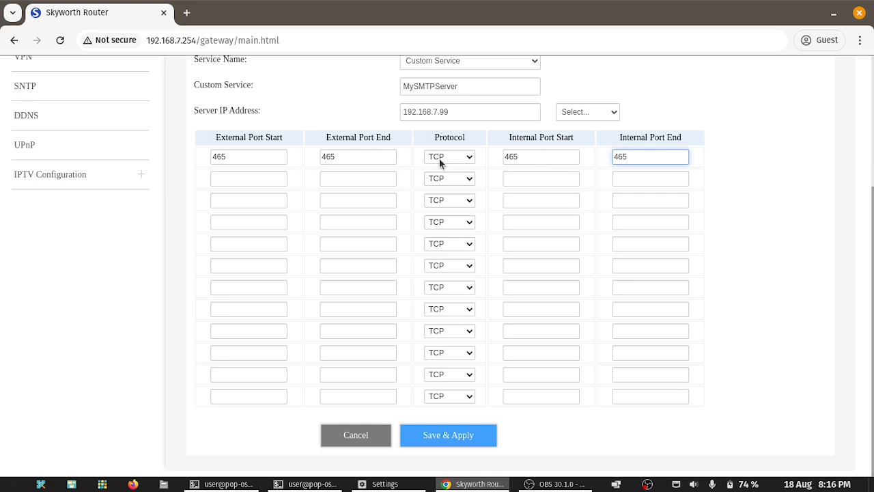
pyautogui.hotkey('shift', 'Tab')
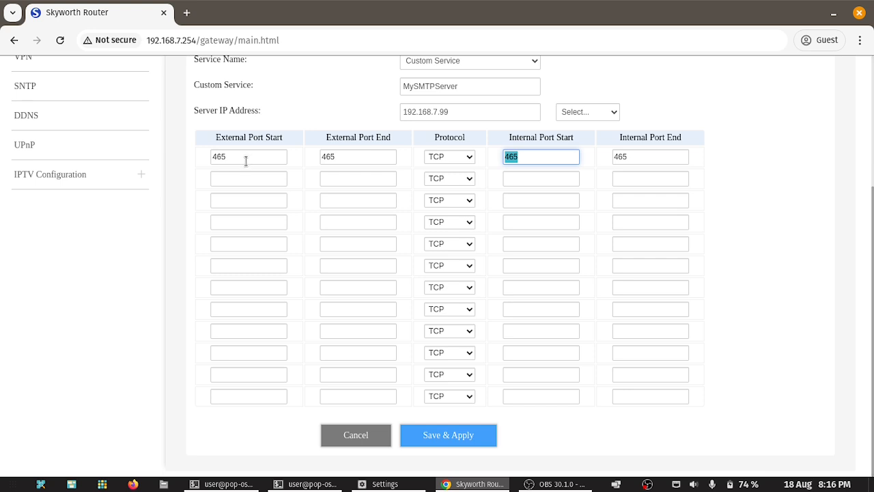
pyautogui.write('25')
pyautogui.press('Tab')
pyautogui.write('25')
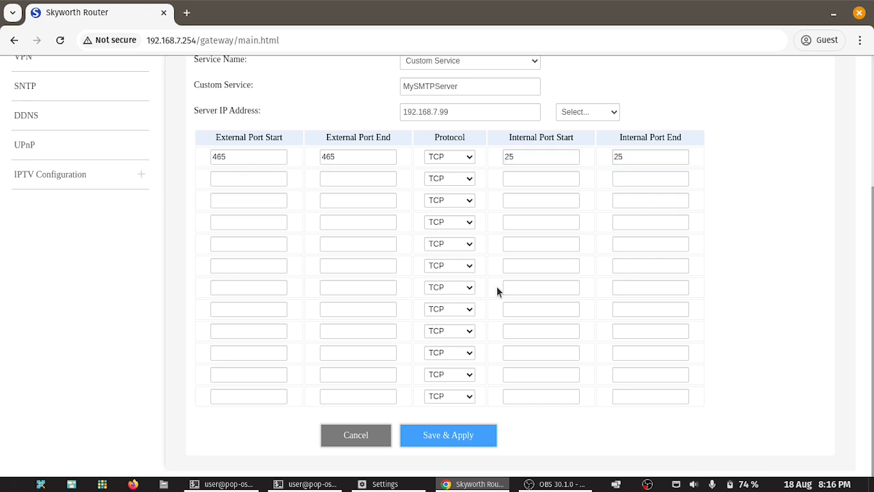
pyautogui.click(469, 430)
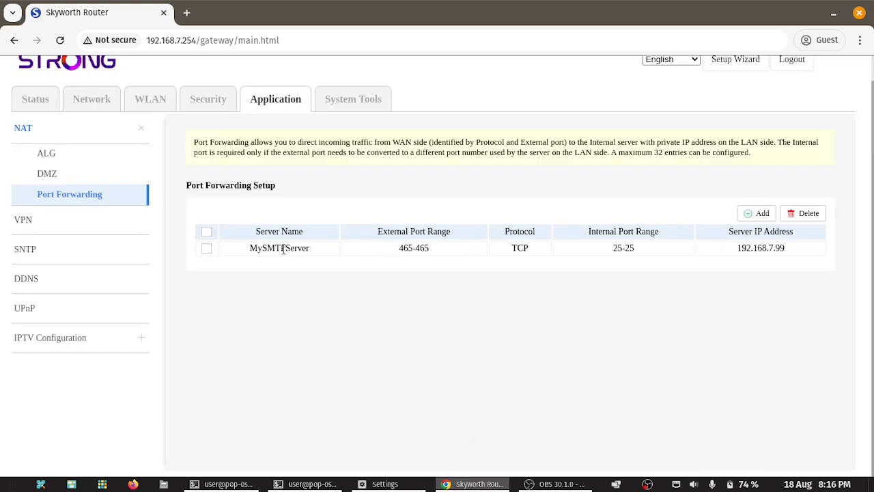
pyautogui.click(207, 248)
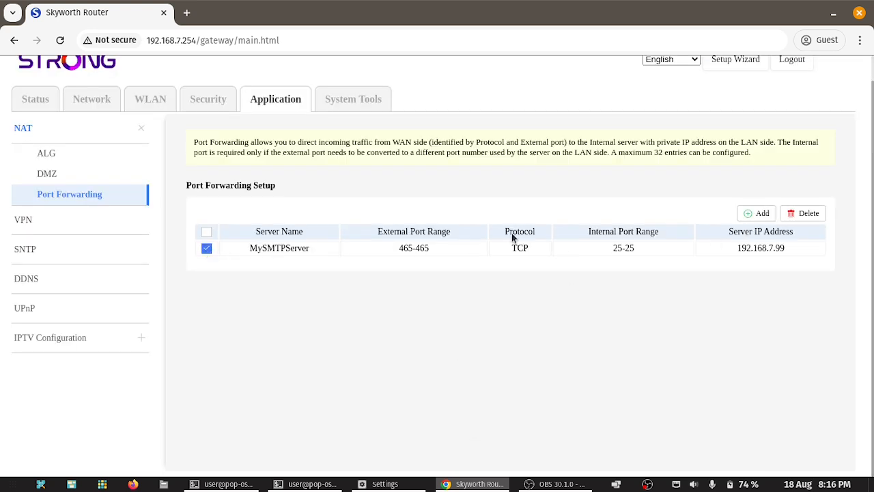
pyautogui.click(805, 214)
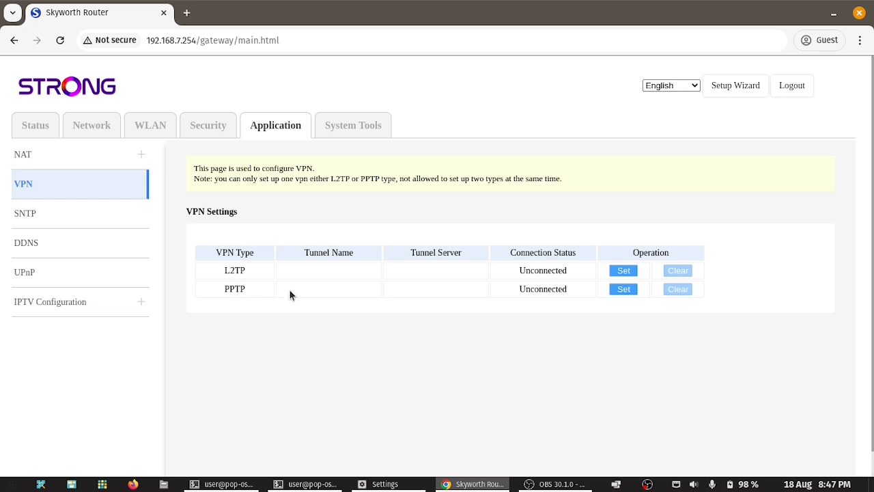
# Step: Configure and connect L2TP tunnel AAISP to server 90.155.53.19, copied from the terminal
pyautogui.click(623, 270)
pyautogui.click(401, 208)
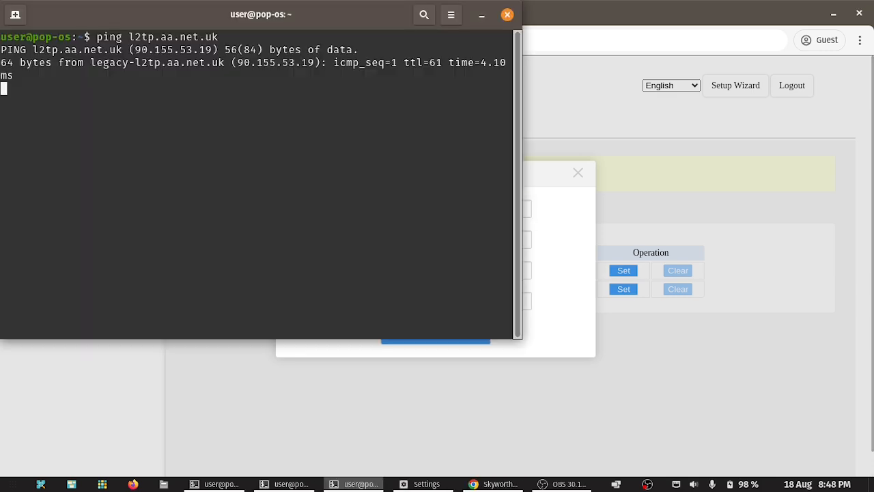
pyautogui.hotkey('ctrl', 'c')
pyautogui.doubleClick(195, 49)
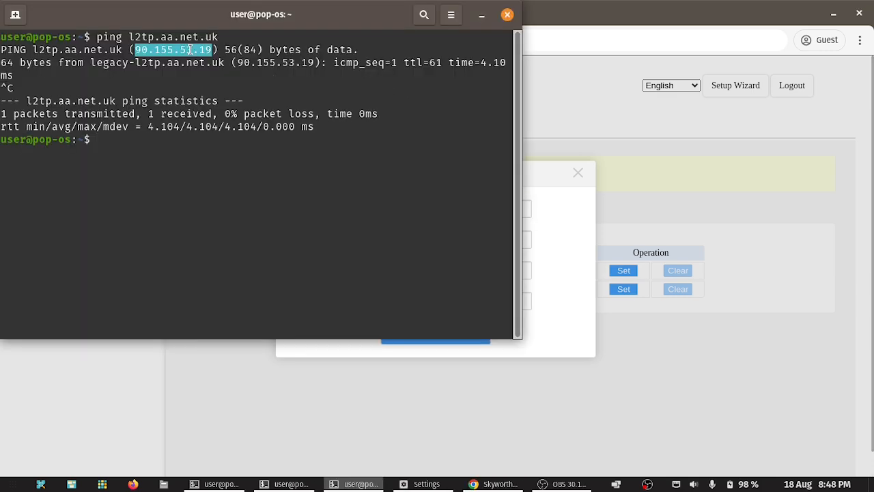
pyautogui.click(482, 14)
pyautogui.press('Tab')
pyautogui.hotkey('ctrl', 'v')
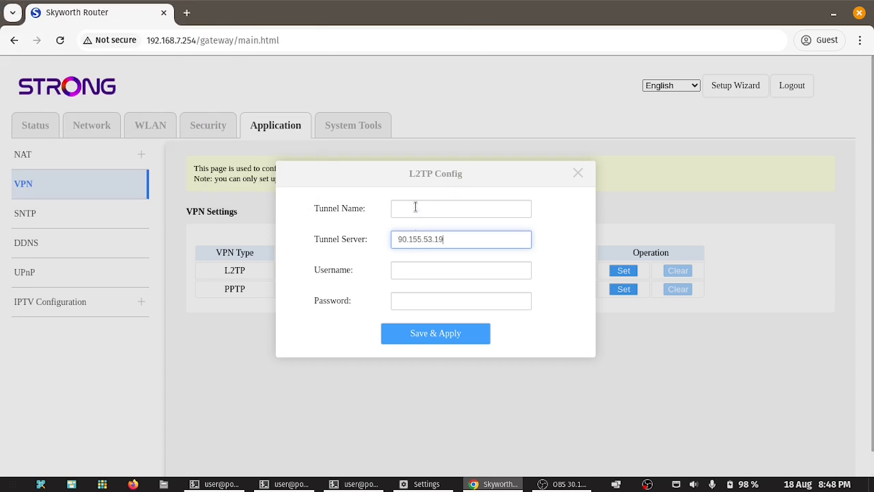
pyautogui.click(415, 206)
pyautogui.write('AAISP')
pyautogui.press('Tab')
pyautogui.press('Tab')
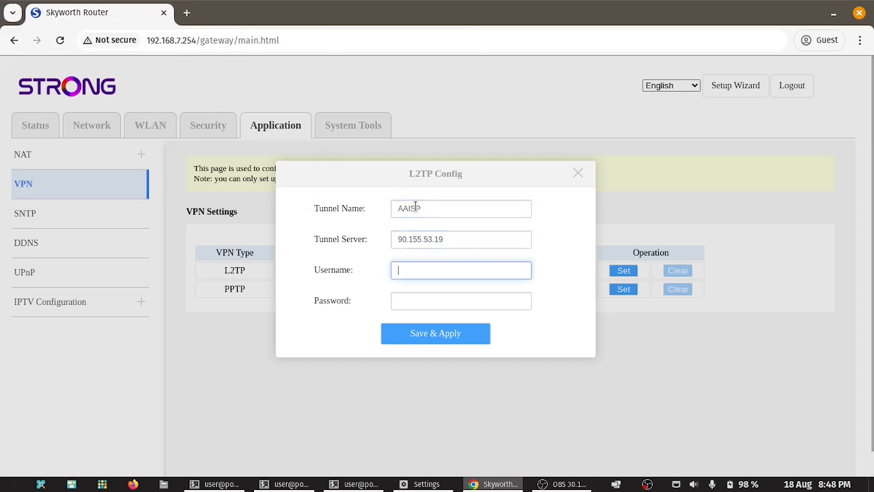
pyautogui.press('Tab')
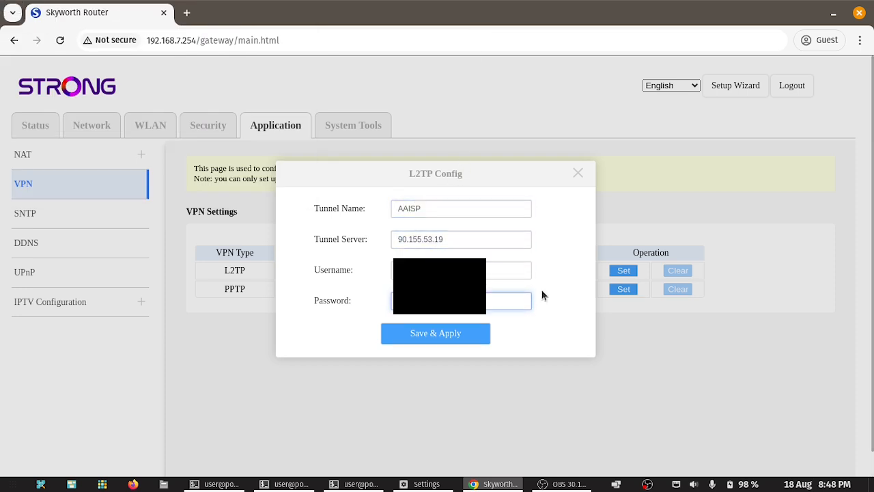
pyautogui.click(452, 336)
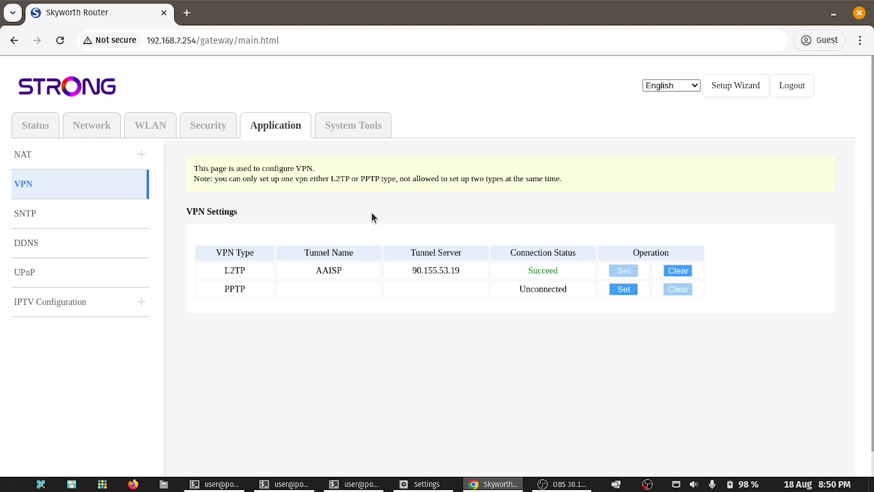
# Step: Check the public IP on ipchicken.com in a new tab, then close it
pyautogui.hotkey('ctrl', 't')
pyautogui.write('ipch')
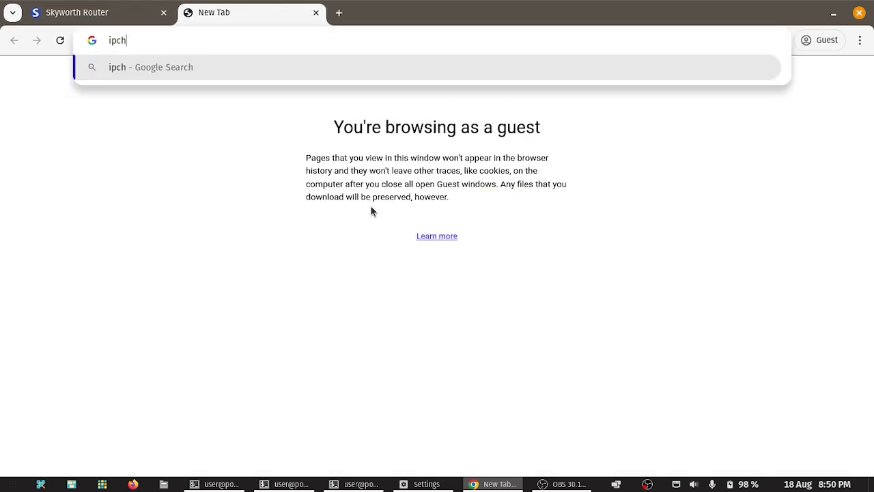
pyautogui.write('icken.com')
pyautogui.press('Return')
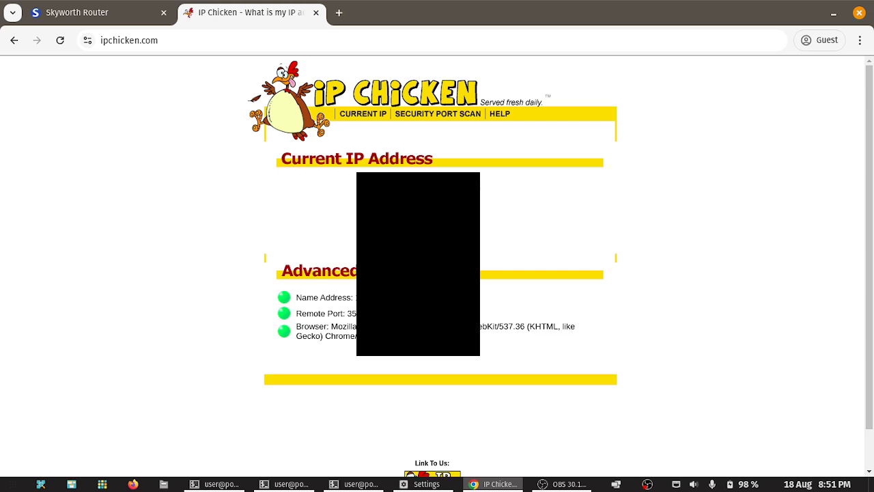
pyautogui.click(315, 13)
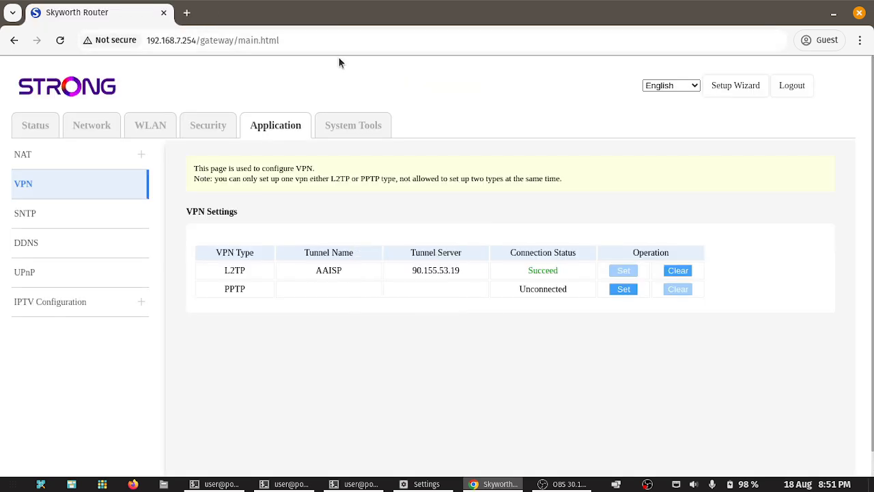
# Step: Browse the Application, VPN, System Tools, WAN and Device Status pages
pyautogui.click(268, 129)
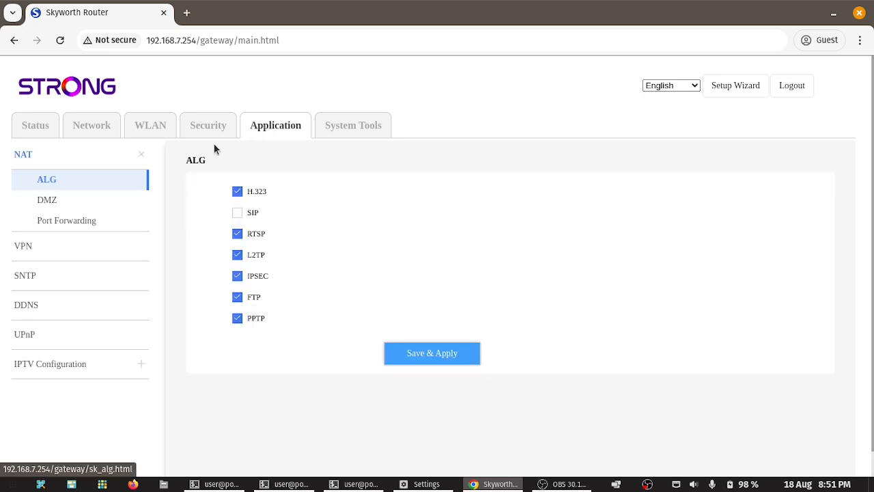
pyautogui.click(29, 249)
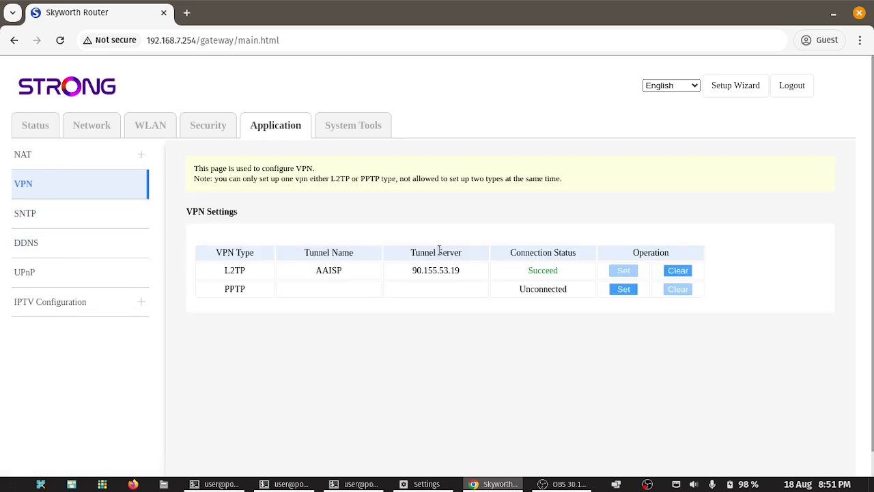
pyautogui.click(356, 127)
pyautogui.click(276, 127)
pyautogui.click(87, 130)
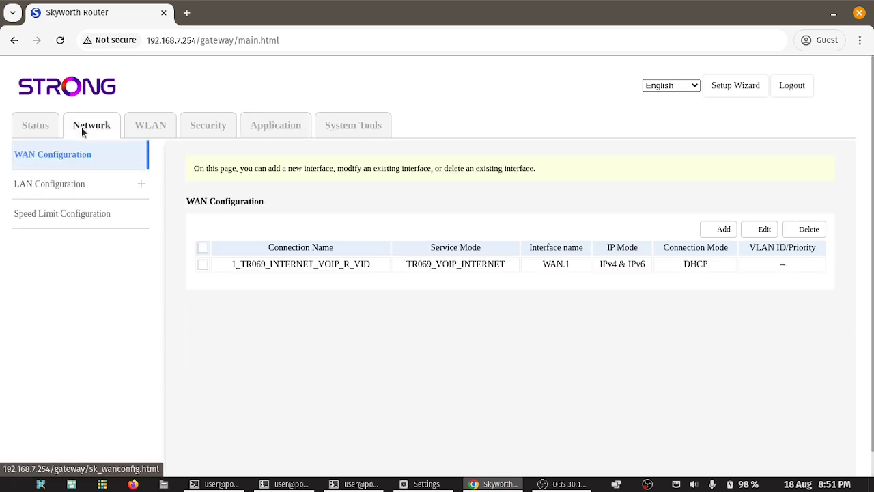
pyautogui.click(35, 127)
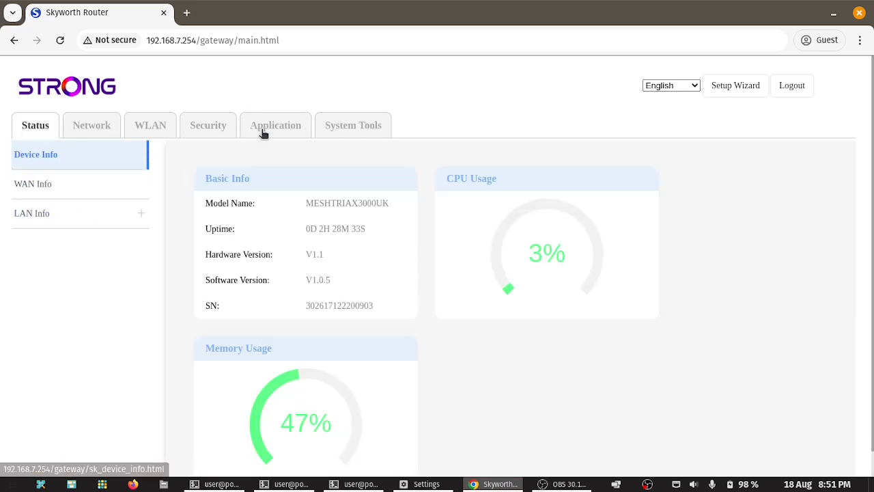
pyautogui.click(267, 130)
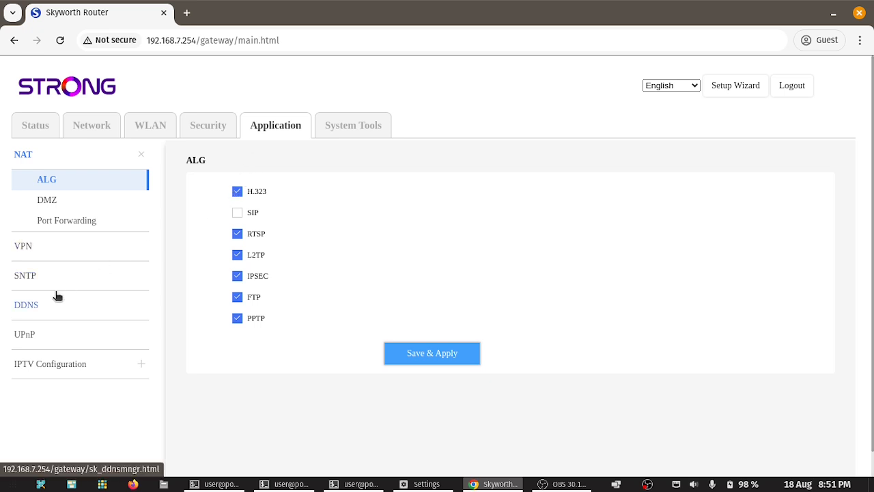
# Step: Clear the L2TP tunnel in Application > VPN and go to SNTP time settings
pyautogui.click(34, 247)
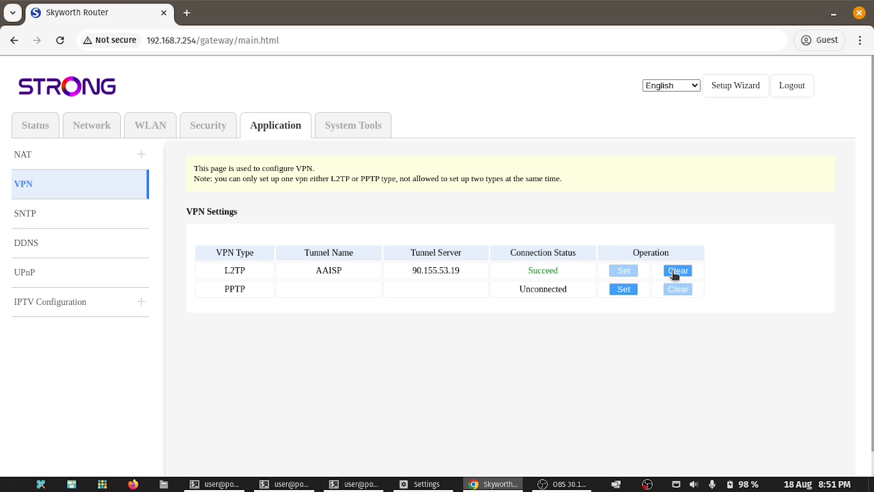
pyautogui.click(676, 270)
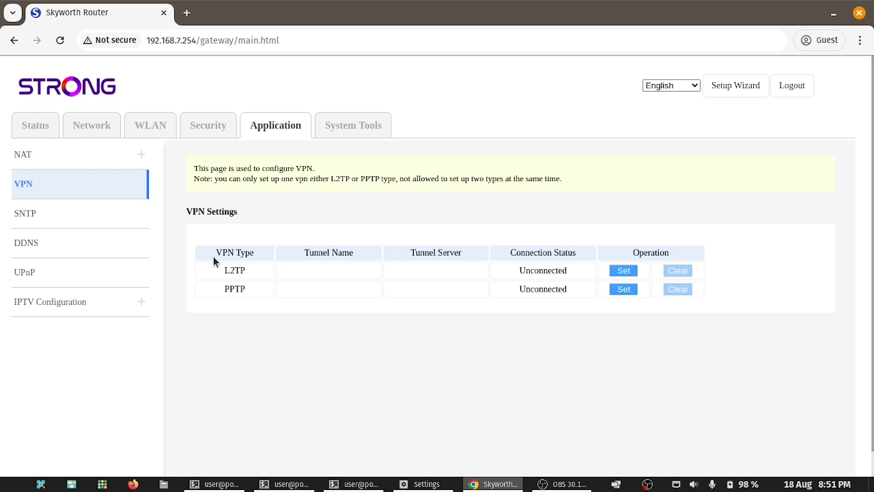
pyautogui.click(28, 216)
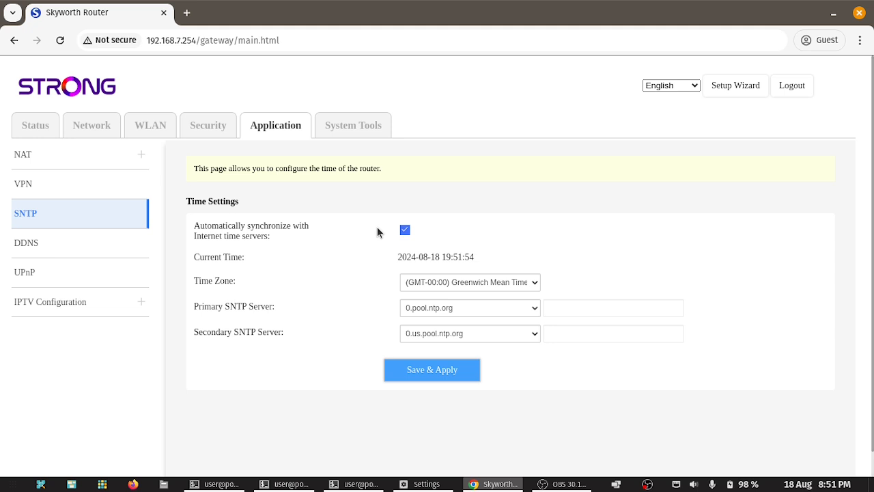
pyautogui.click(471, 282)
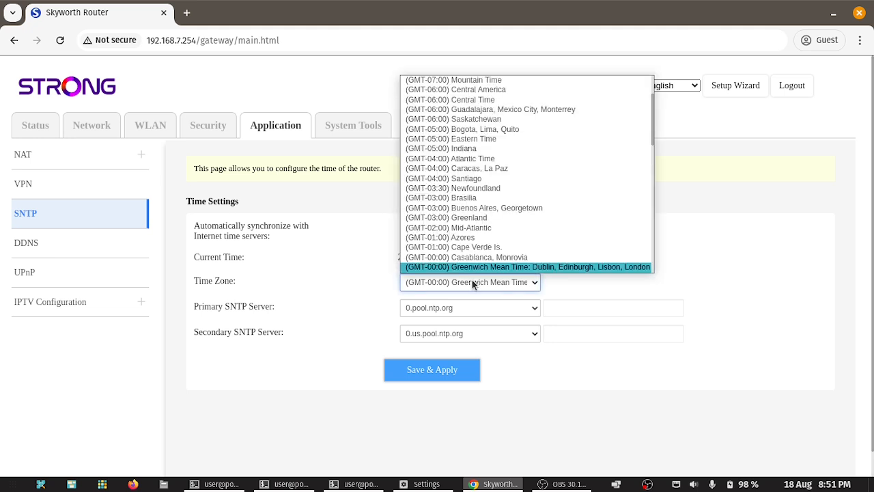
pyautogui.scroll(-1, 523, 250)
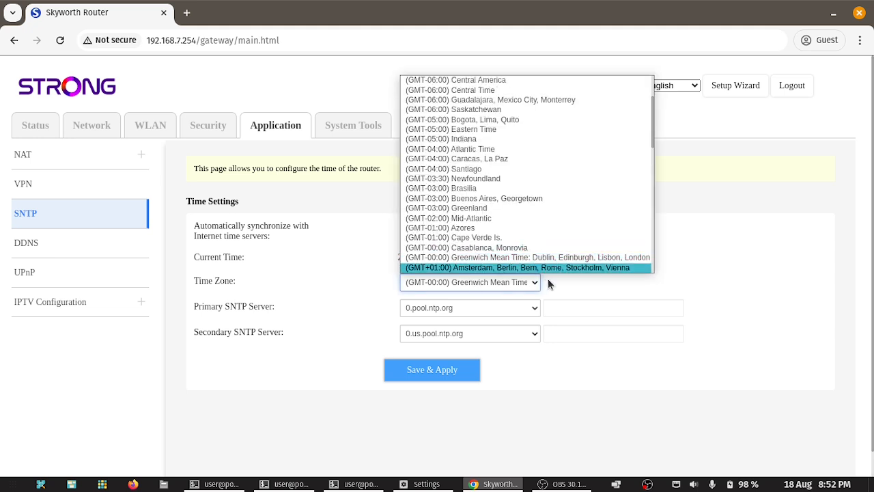
pyautogui.click(585, 297)
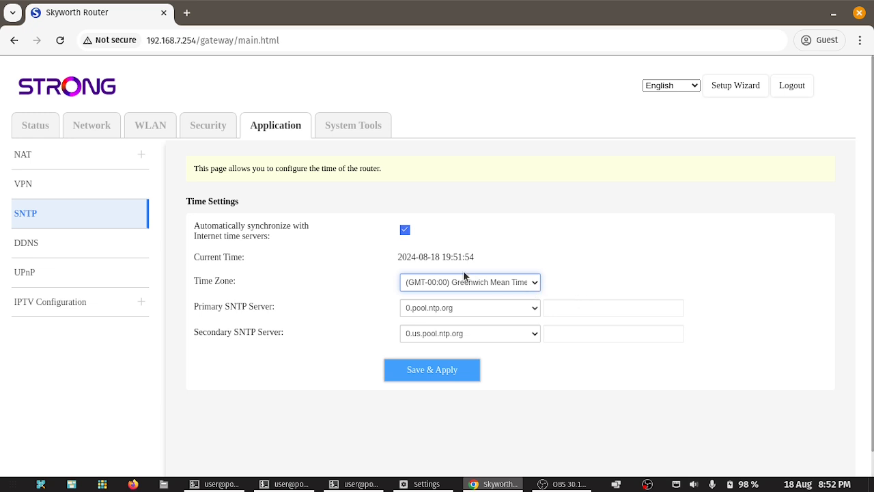
pyautogui.click(431, 377)
pyautogui.click(530, 288)
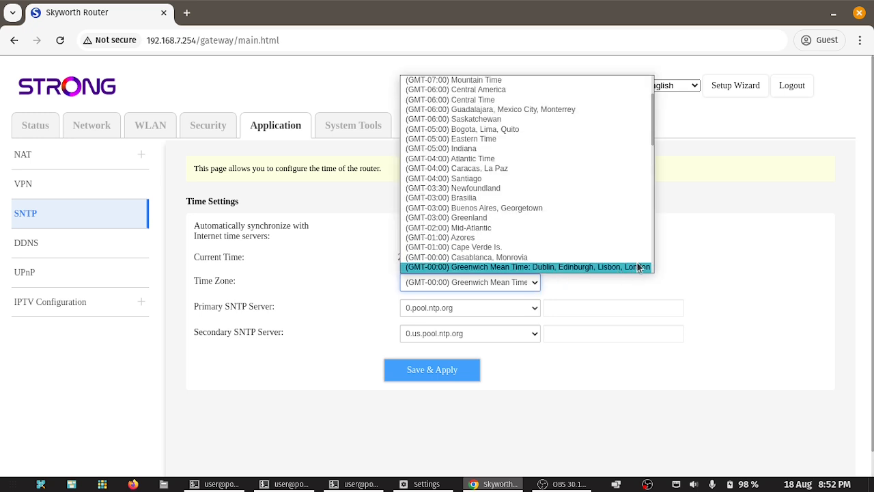
pyautogui.scroll(-5, 607, 244)
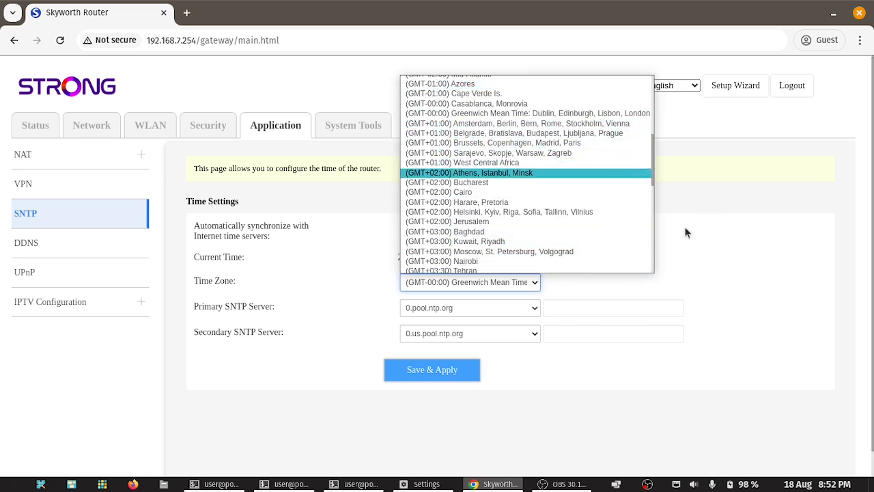
pyautogui.click(338, 173)
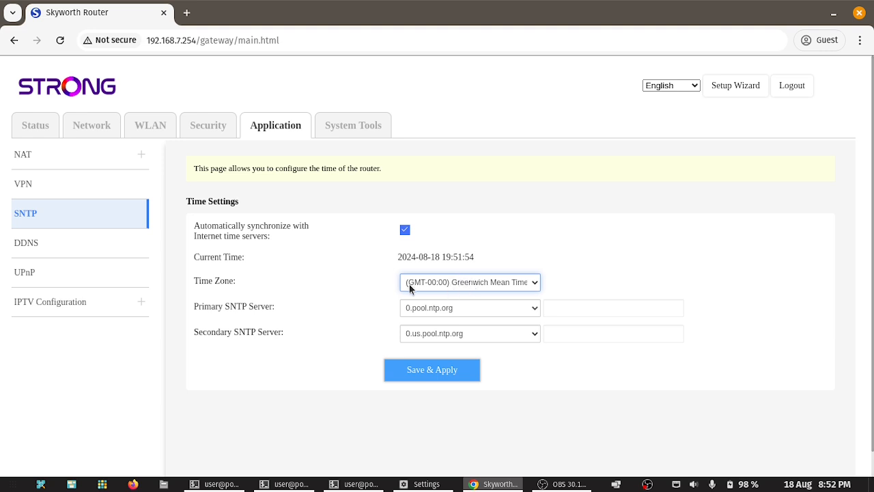
pyautogui.click(453, 311)
pyautogui.click(482, 265)
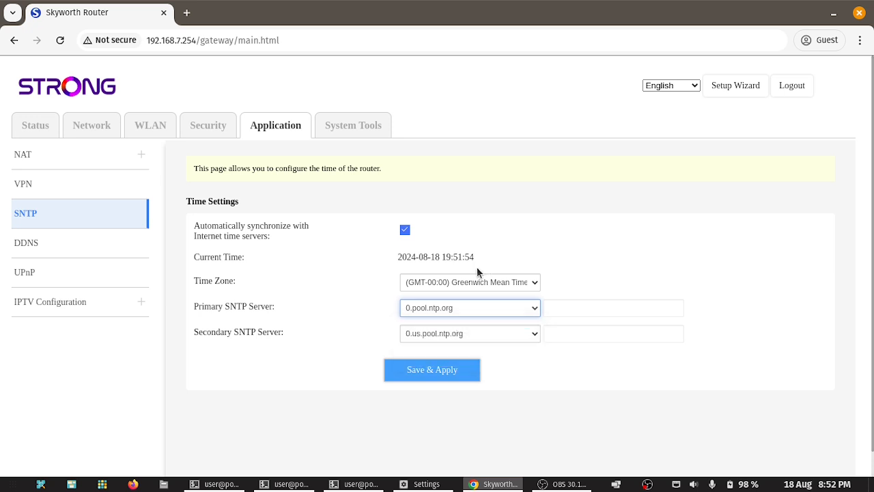
# Step: Start a DDNS rule with no-ip.com as the service, discard it, and open UPnP
pyautogui.click(84, 243)
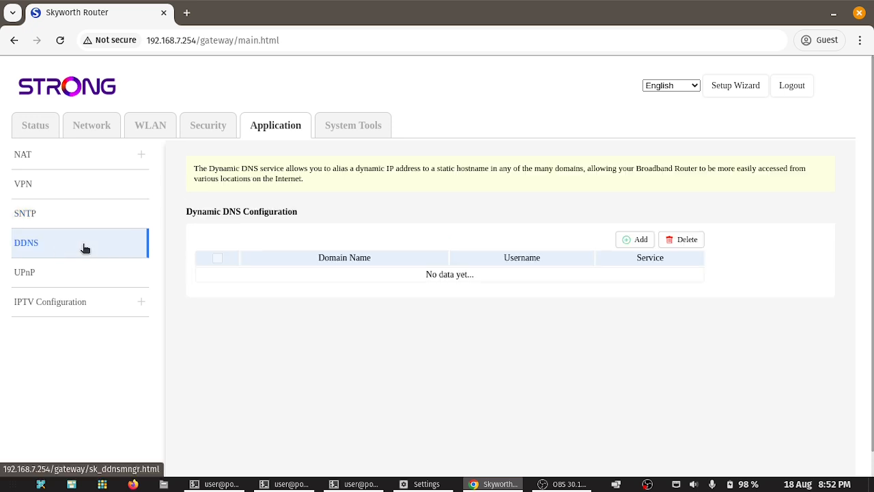
pyautogui.click(635, 240)
pyautogui.click(461, 210)
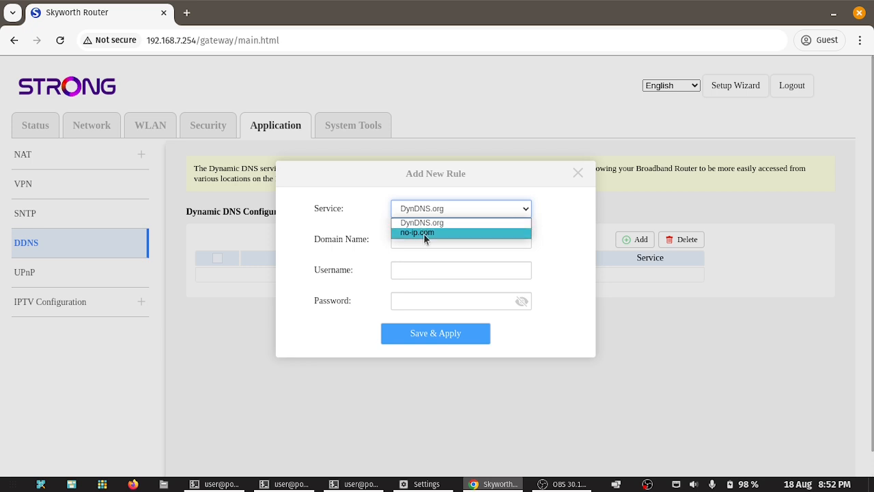
pyautogui.click(424, 233)
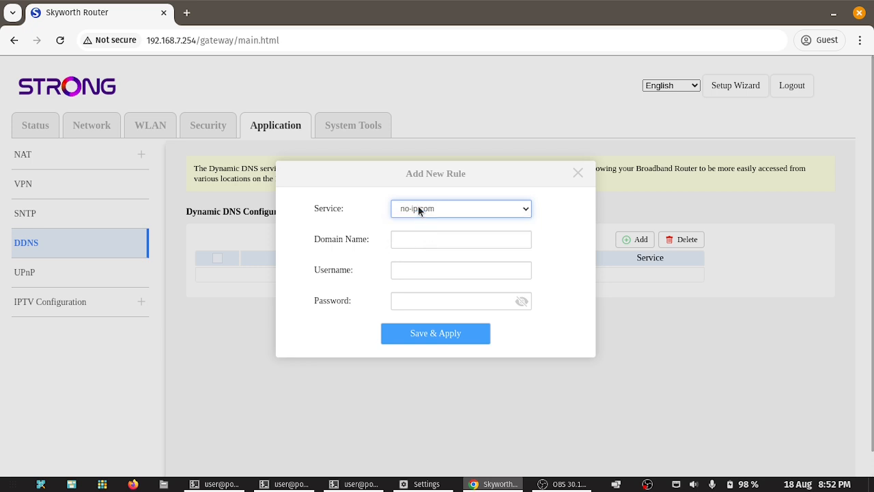
pyautogui.click(578, 174)
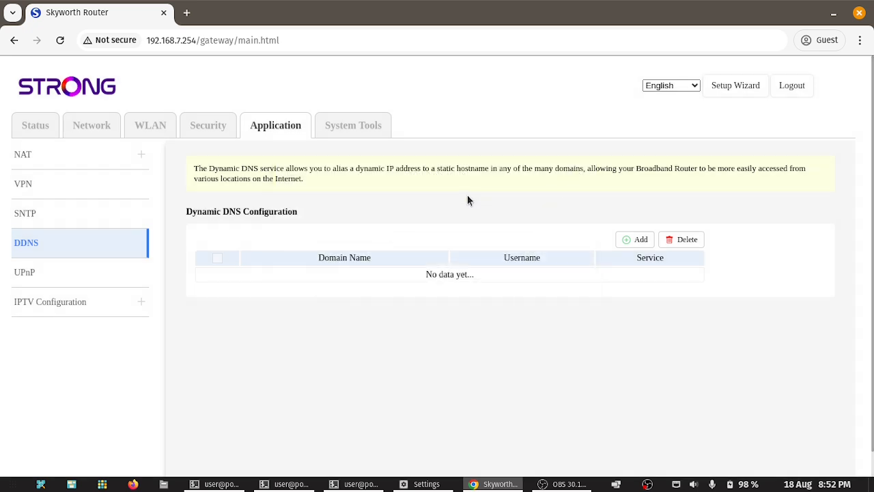
pyautogui.click(48, 276)
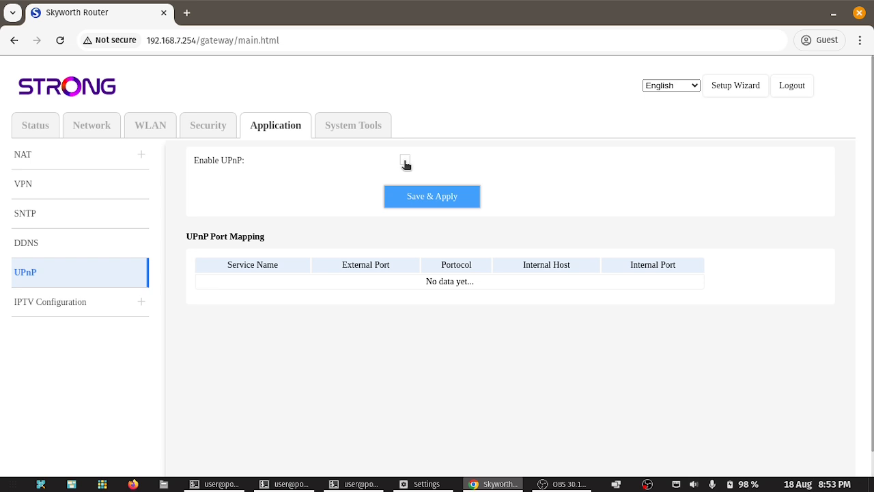
# Step: Tick Enable Proxy under IPTV Configuration > Proxy, then go to System Tools user management
pyautogui.click(82, 304)
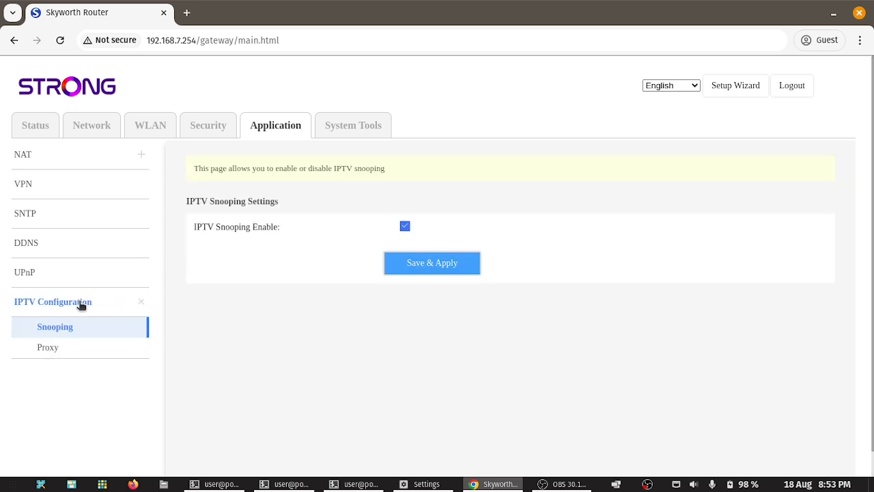
pyautogui.click(48, 347)
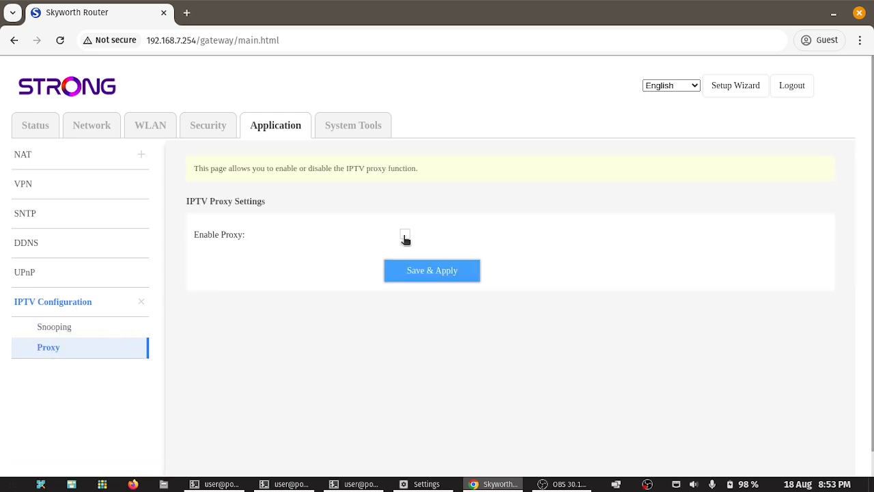
pyautogui.click(405, 236)
pyautogui.click(405, 236)
pyautogui.click(68, 326)
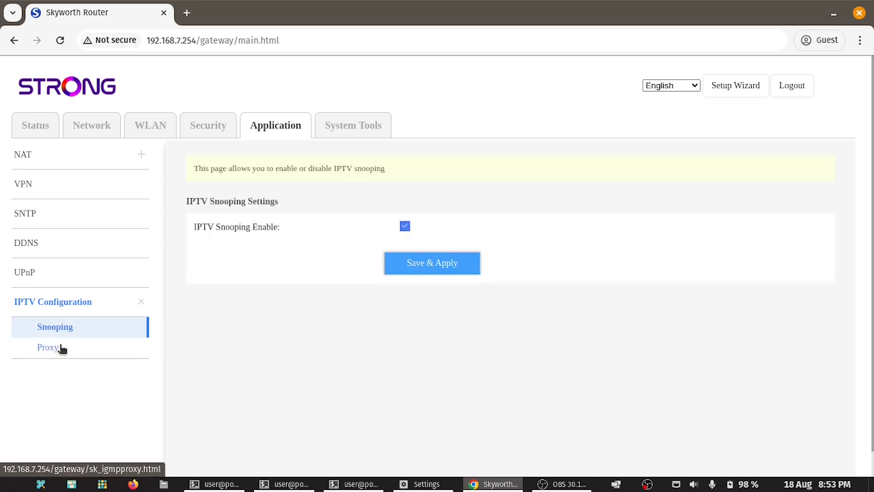
pyautogui.click(62, 347)
pyautogui.click(405, 234)
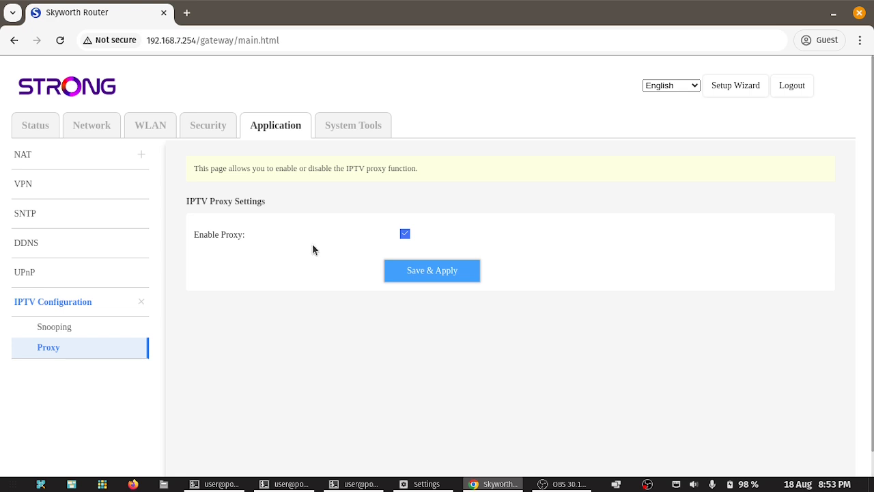
pyautogui.click(359, 130)
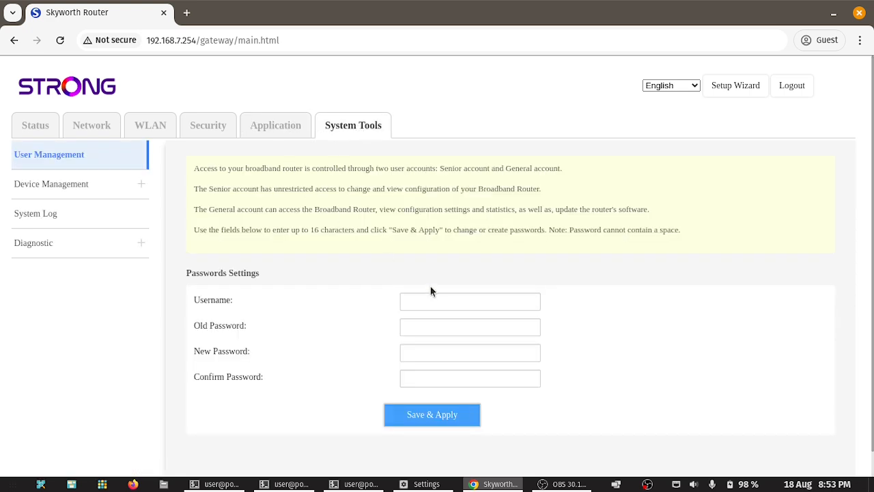
# Step: Download the router settings as backupsettings.conf from Device Management > Settings Backup
pyautogui.click(60, 185)
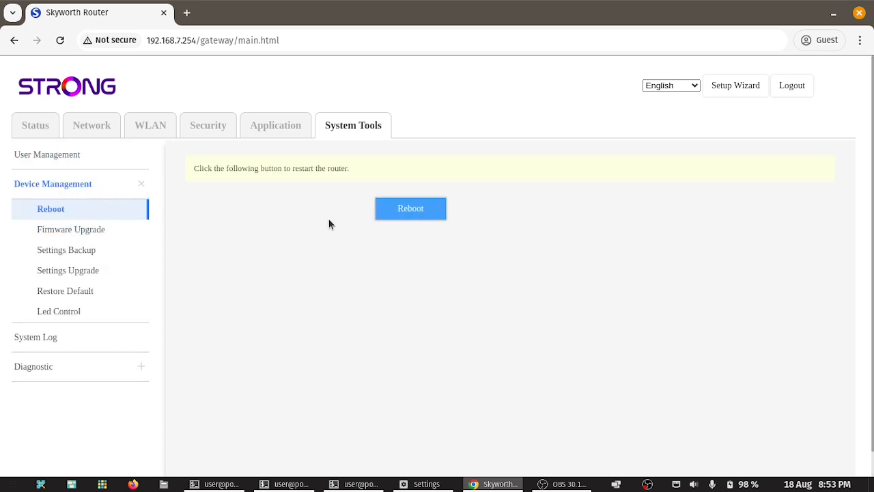
pyautogui.click(83, 232)
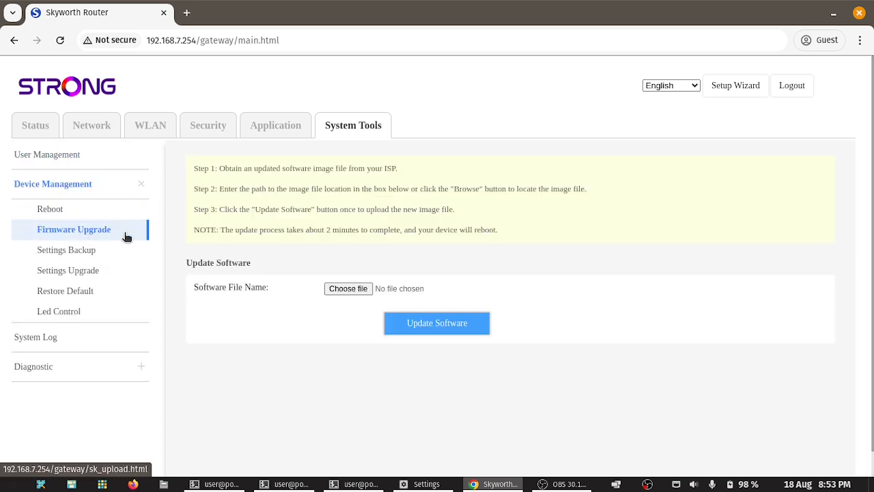
pyautogui.click(78, 258)
pyautogui.click(398, 217)
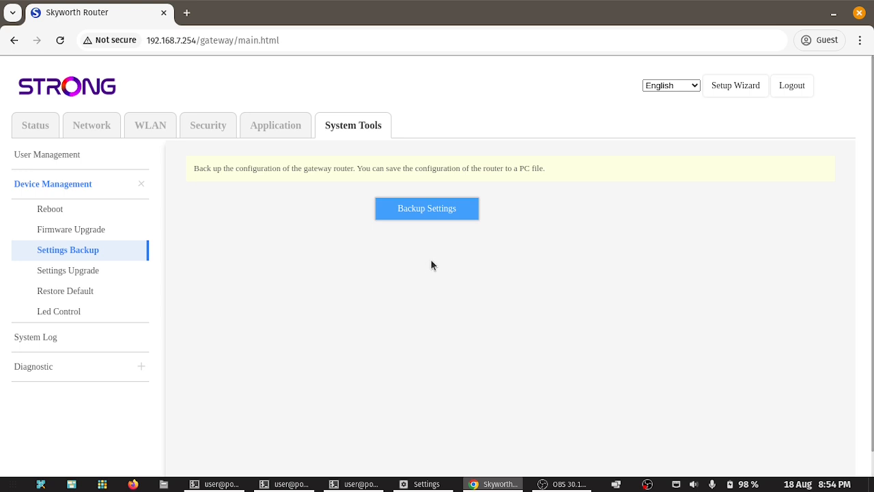
pyautogui.click(435, 212)
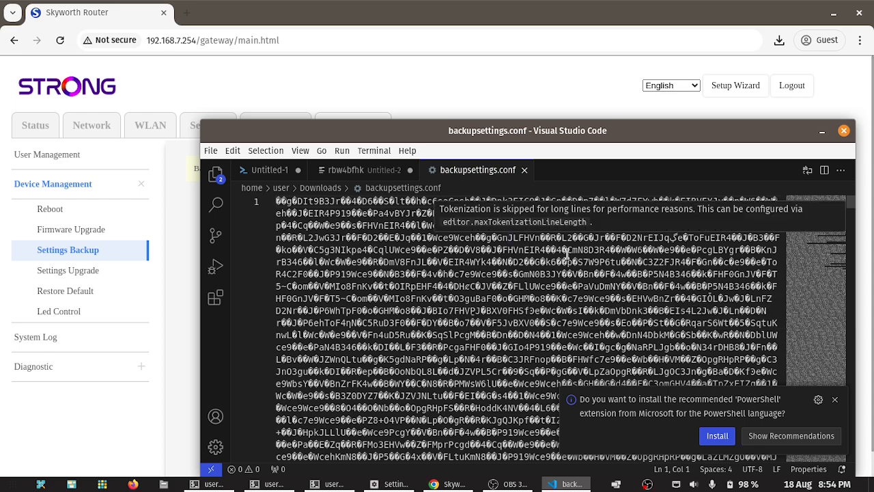
# Step: Scroll through backupsettings.conf in VS Code and close its editor tab
pyautogui.scroll(-10, 571, 260)
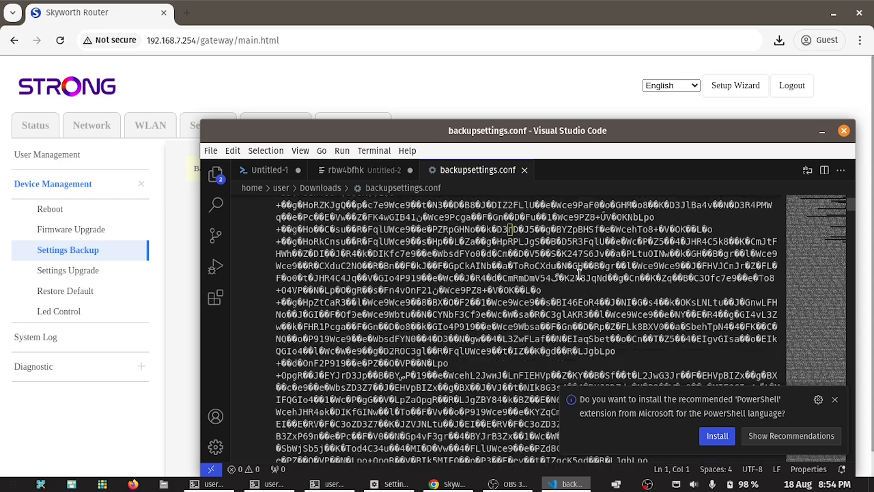
pyautogui.scroll(-15, 579, 275)
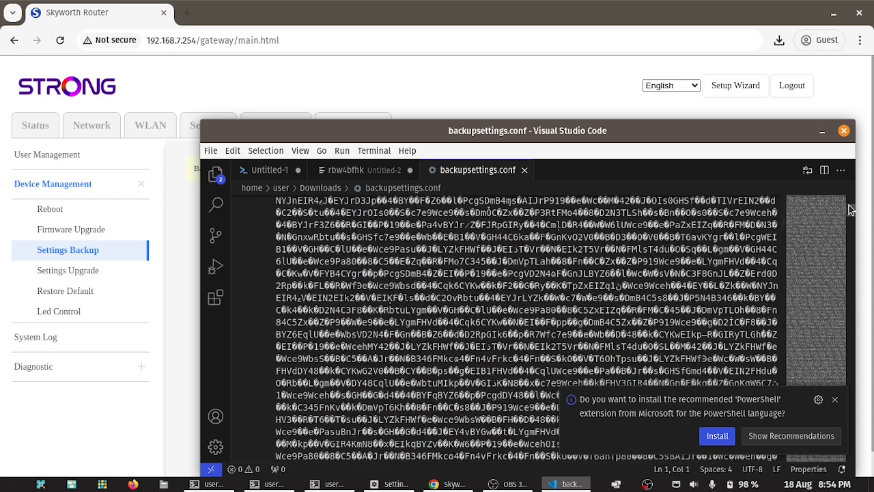
pyautogui.scroll(-15, 851, 210)
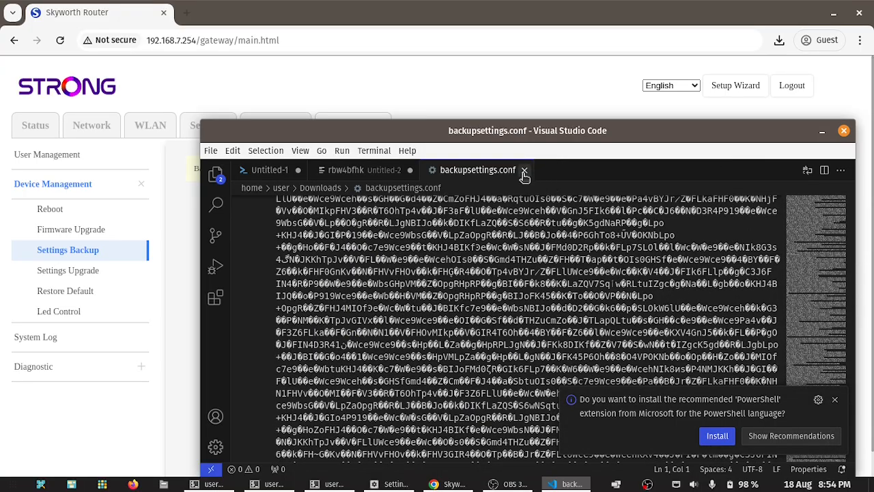
pyautogui.click(524, 170)
# Step: Minimize VS Code and go through Settings Upgrade and Restore Default to Led Control
pyautogui.click(821, 131)
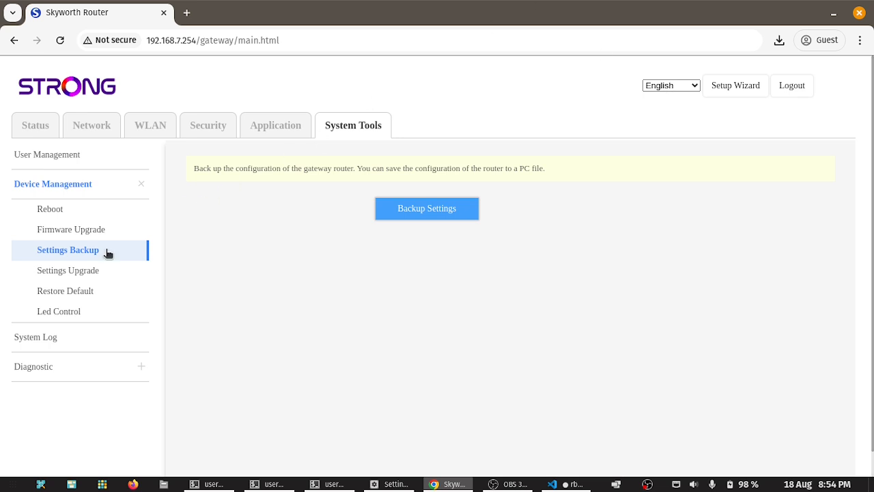
pyautogui.click(75, 271)
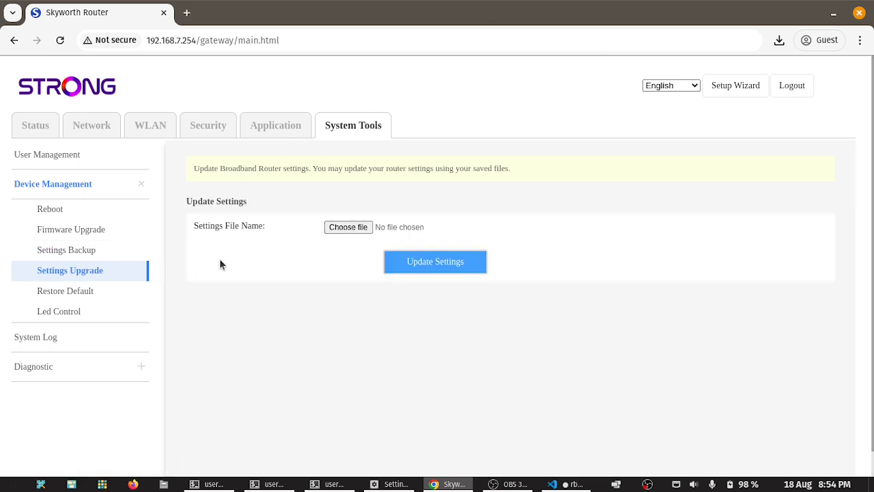
pyautogui.click(82, 292)
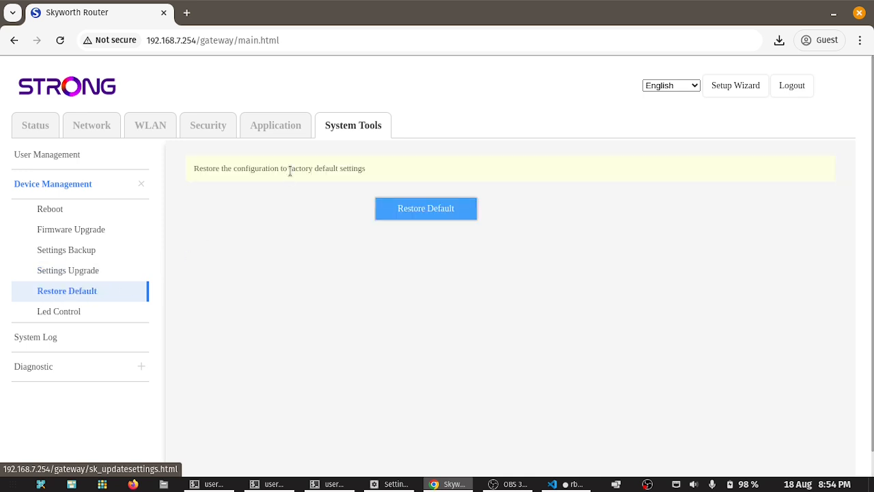
pyautogui.click(58, 312)
# Step: Set Led Status to Off, save and apply it, and open System Log
pyautogui.click(447, 231)
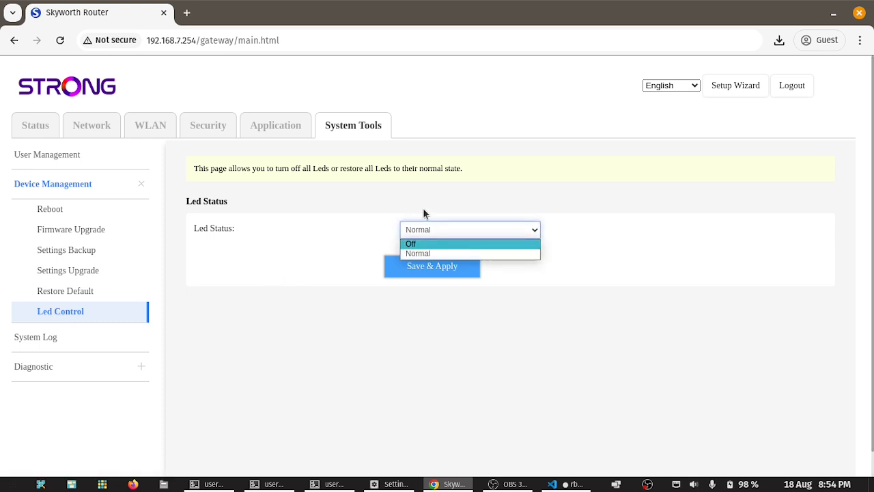
pyautogui.click(421, 245)
pyautogui.click(417, 266)
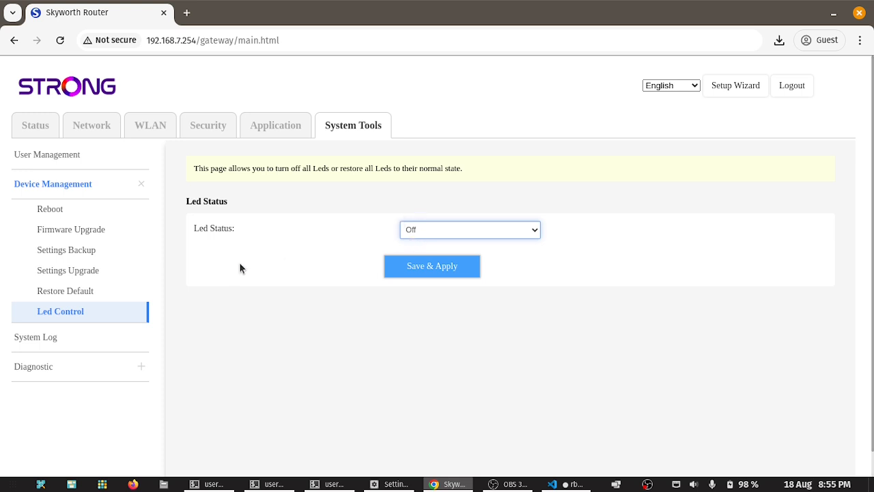
pyautogui.click(37, 337)
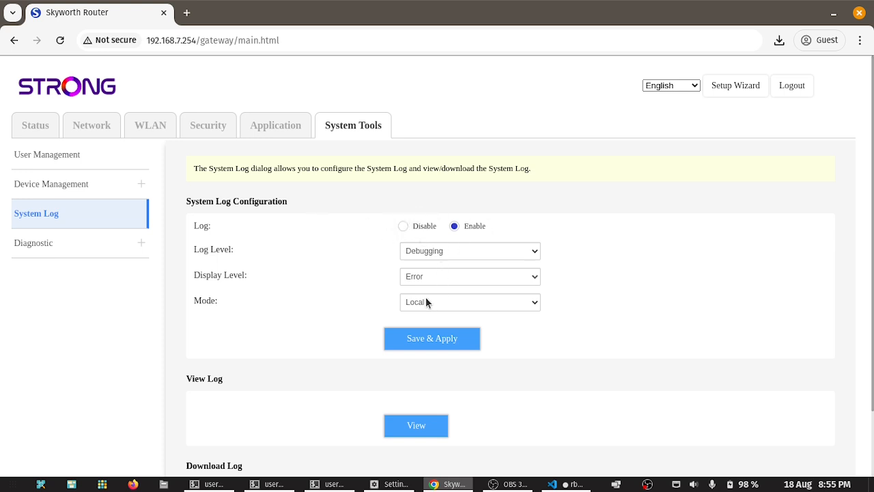
pyautogui.scroll(-2, 411, 316)
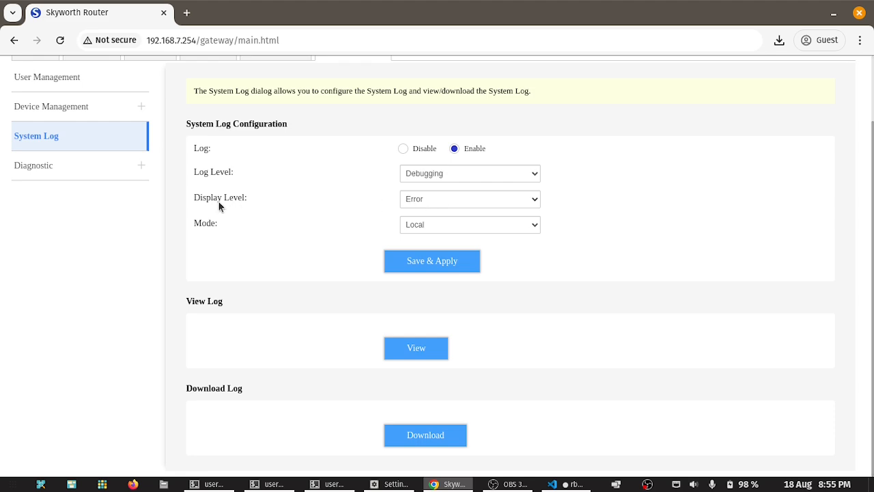
# Step: Open the System Log viewer and highlight the 00:00:20 entry's message and link speed
pyautogui.click(407, 349)
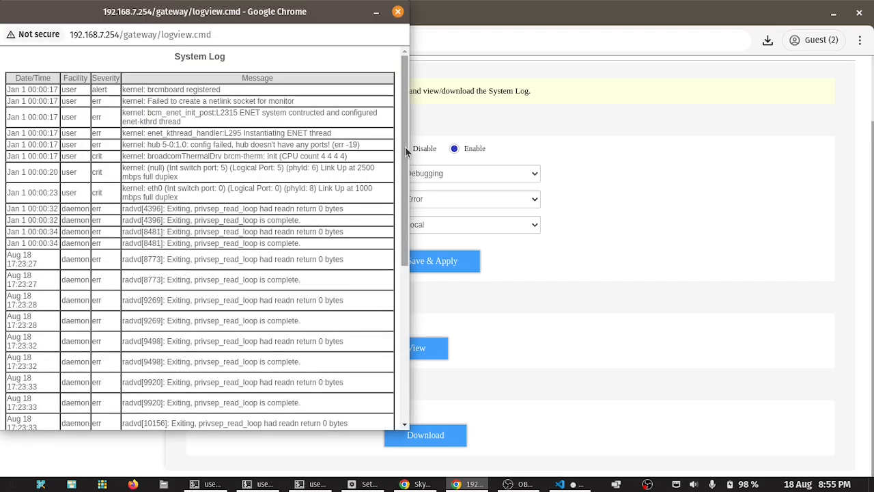
pyautogui.moveTo(407, 124); pyautogui.dragTo(405, 141)
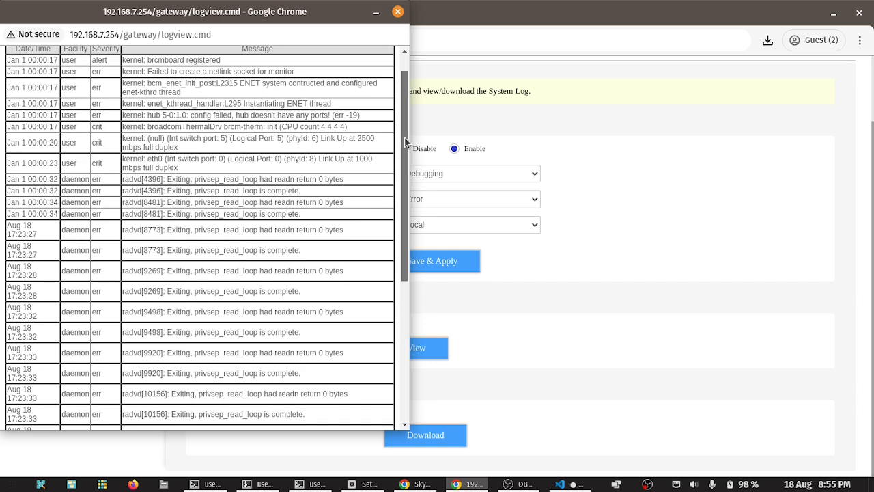
pyautogui.moveTo(181, 83); pyautogui.dragTo(205, 84)
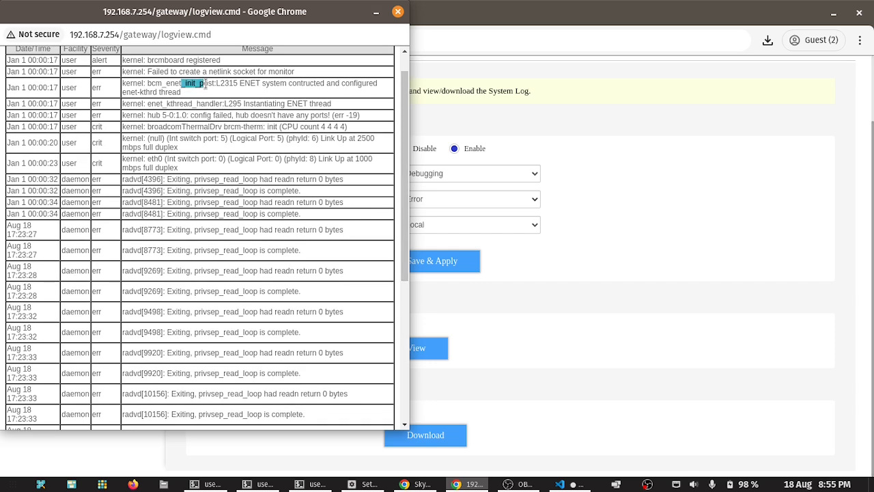
pyautogui.moveTo(404, 86); pyautogui.dragTo(403, 104)
pyautogui.moveTo(159, 106); pyautogui.dragTo(308, 107)
pyautogui.click(307, 107)
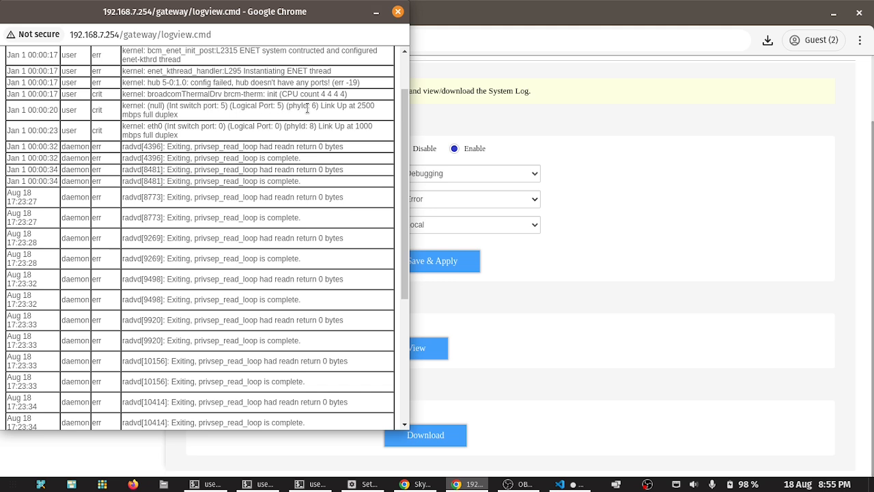
pyautogui.moveTo(342, 106); pyautogui.dragTo(170, 115)
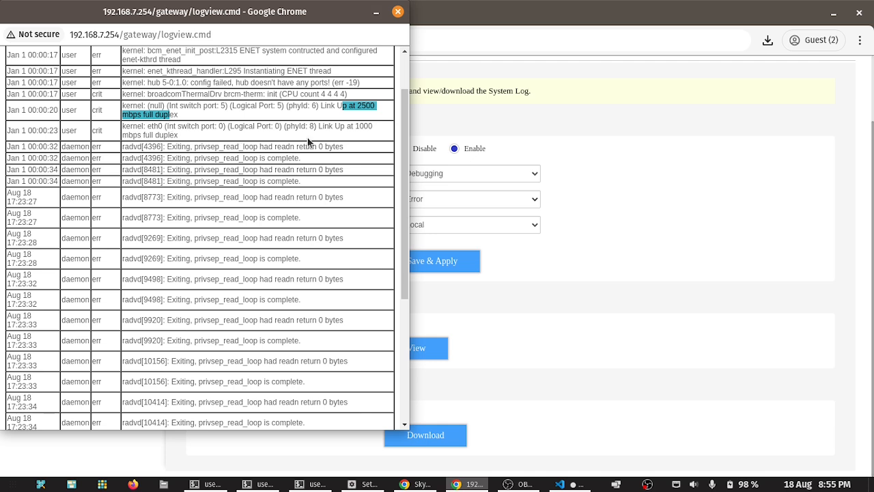
# Step: Highlight the port 5 link-up message and 2500 speed value, then close the log window
pyautogui.moveTo(403, 107); pyautogui.dragTo(402, 114)
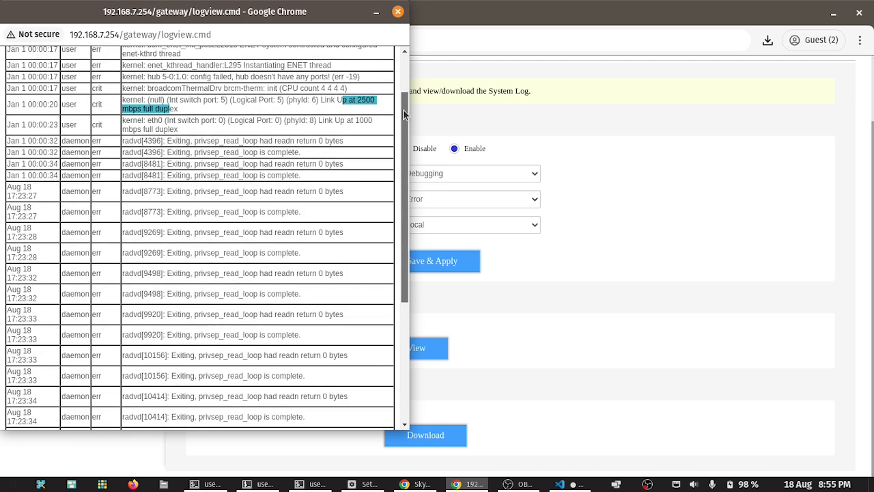
pyautogui.moveTo(403, 110); pyautogui.dragTo(404, 119)
pyautogui.click(289, 90)
pyautogui.moveTo(137, 89); pyautogui.dragTo(330, 95)
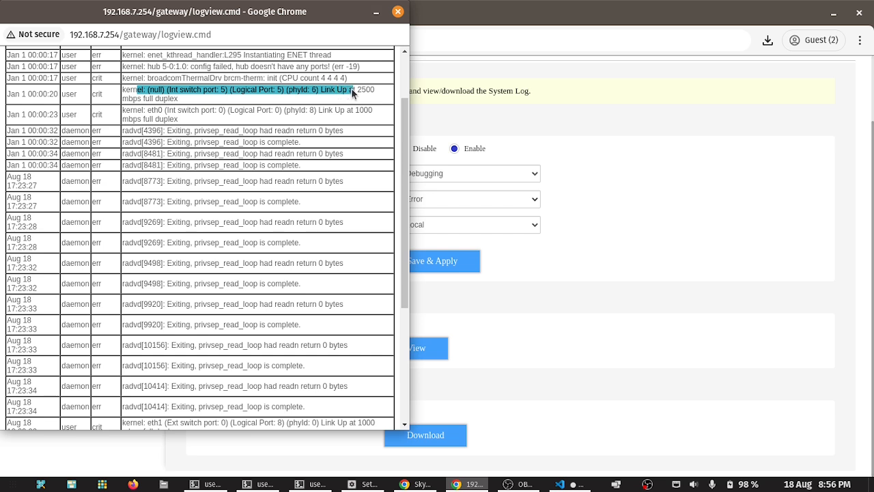
pyautogui.moveTo(351, 93); pyautogui.dragTo(165, 99)
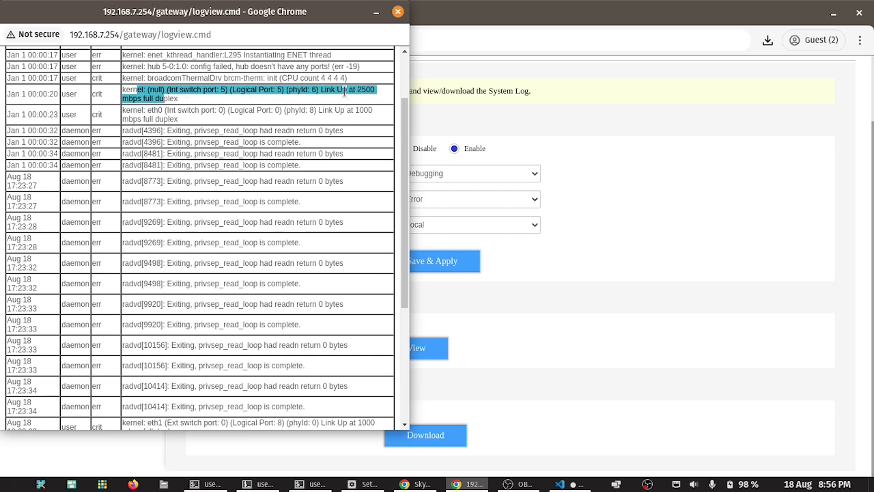
pyautogui.click(344, 92)
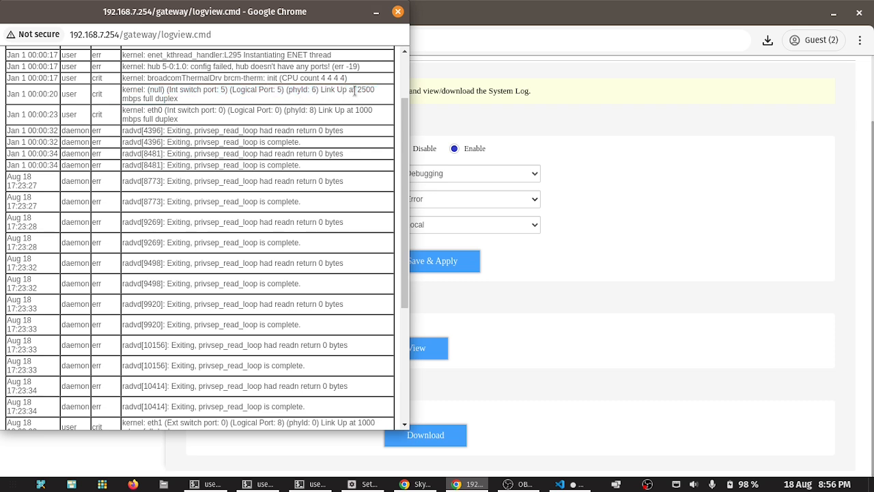
pyautogui.doubleClick(365, 89)
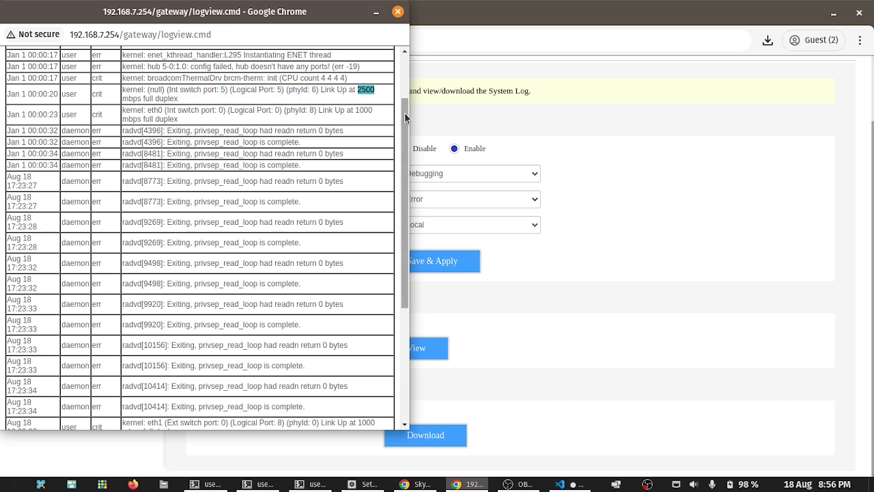
pyautogui.moveTo(405, 113); pyautogui.dragTo(404, 121)
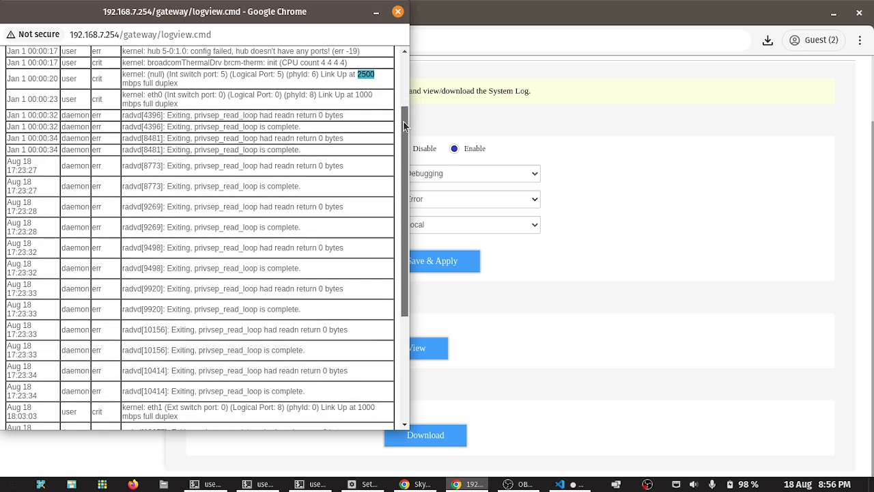
pyautogui.click(862, 12)
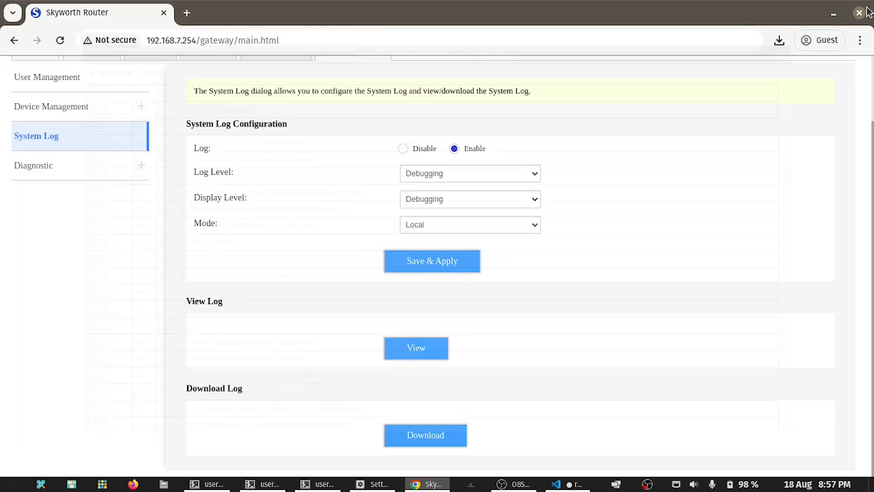
# Step: Ping radiojackie.com over the 1_TR069_INTERNET_VOIP_R_VID interface in PING Test
pyautogui.click(45, 167)
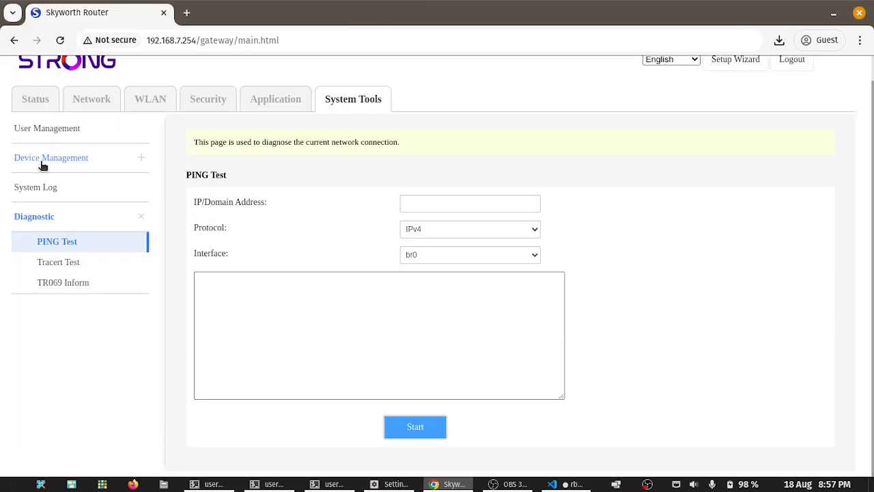
pyautogui.click(443, 202)
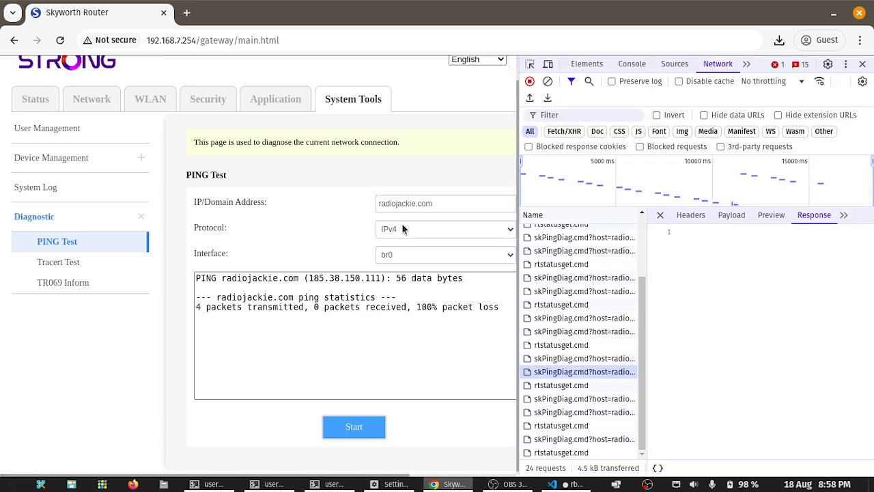
pyautogui.click(405, 255)
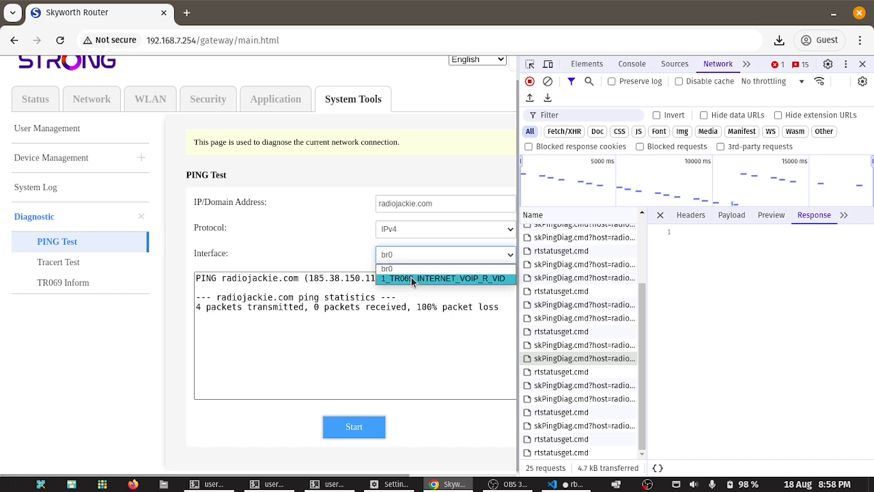
pyautogui.click(412, 280)
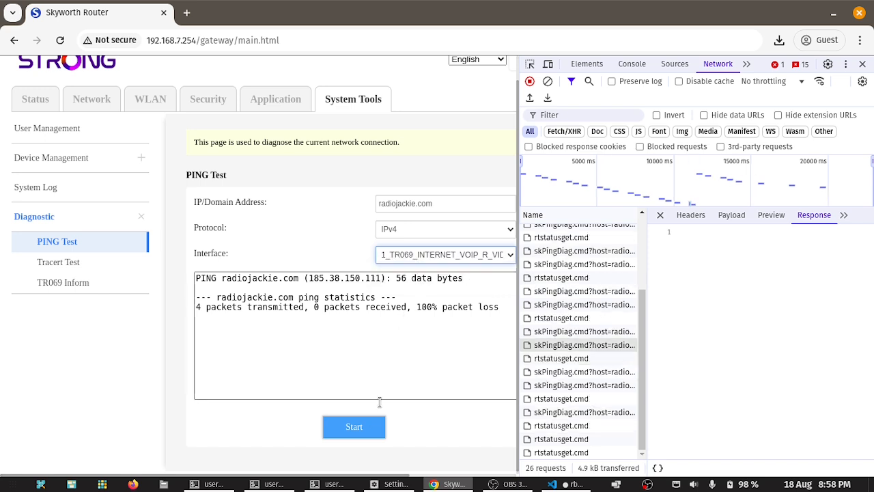
pyautogui.click(338, 426)
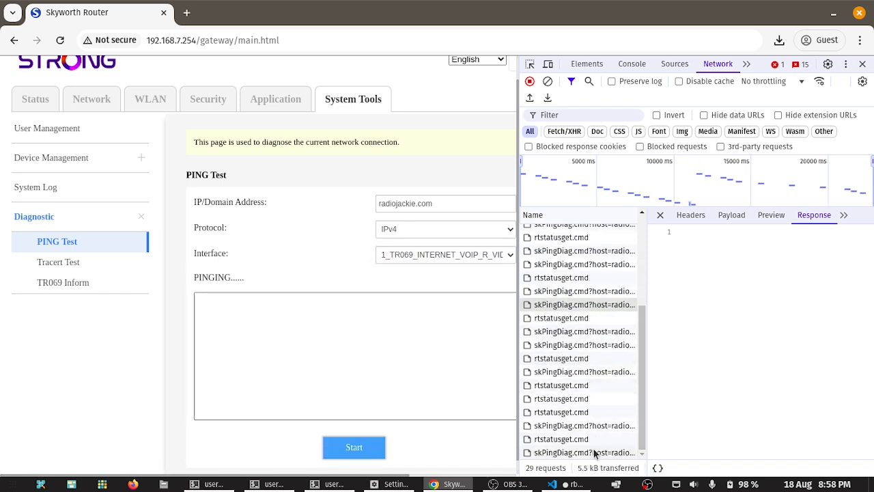